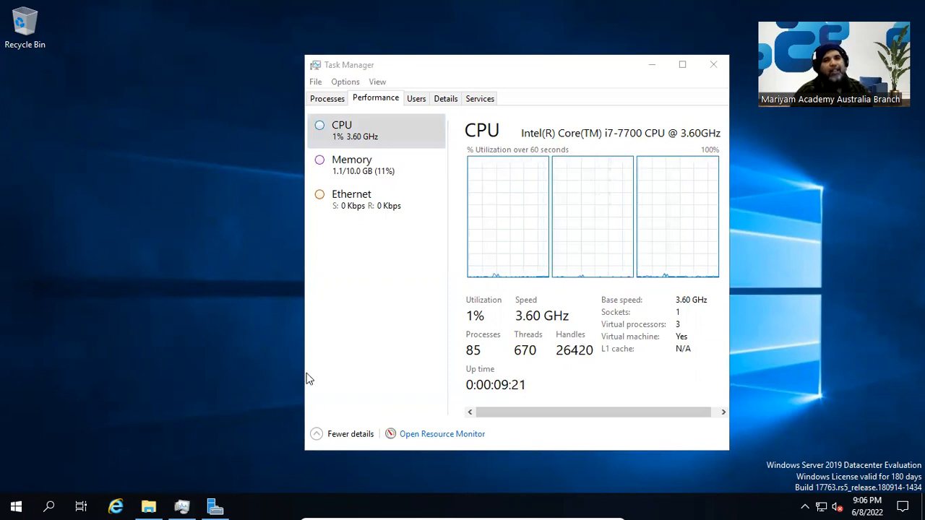
Step: Move Task Manager aside and bring up the DVD Drive (E:) SQLServer2022 folder in a maximized window
{"action": "left_click_drag", "start_coordinate": [544, 69], "coordinate": [475, 44]}
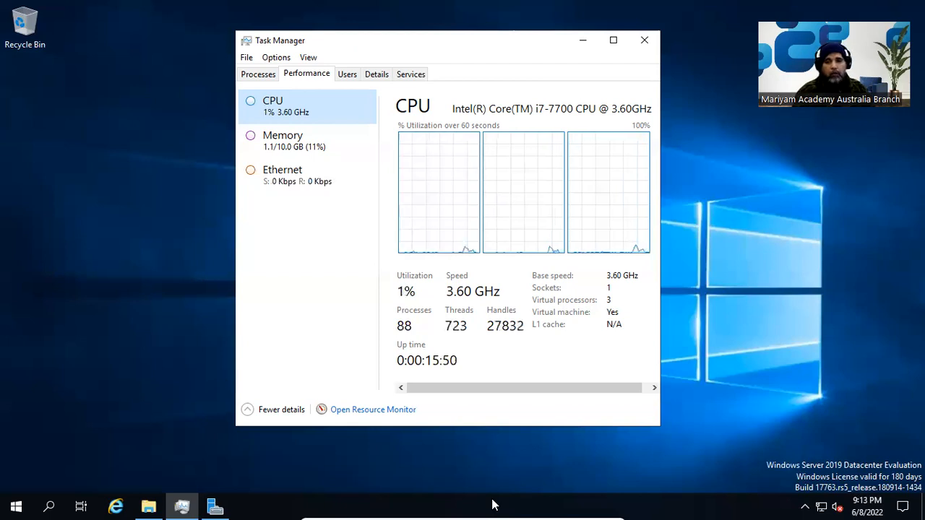
{"action": "mouse_move", "coordinate": [493, 506]}
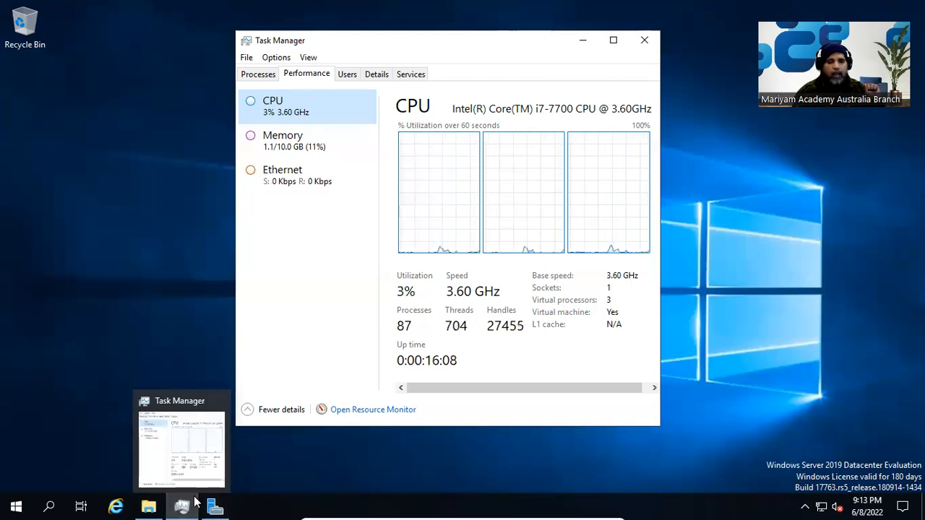
{"action": "left_click", "coordinate": [185, 193]}
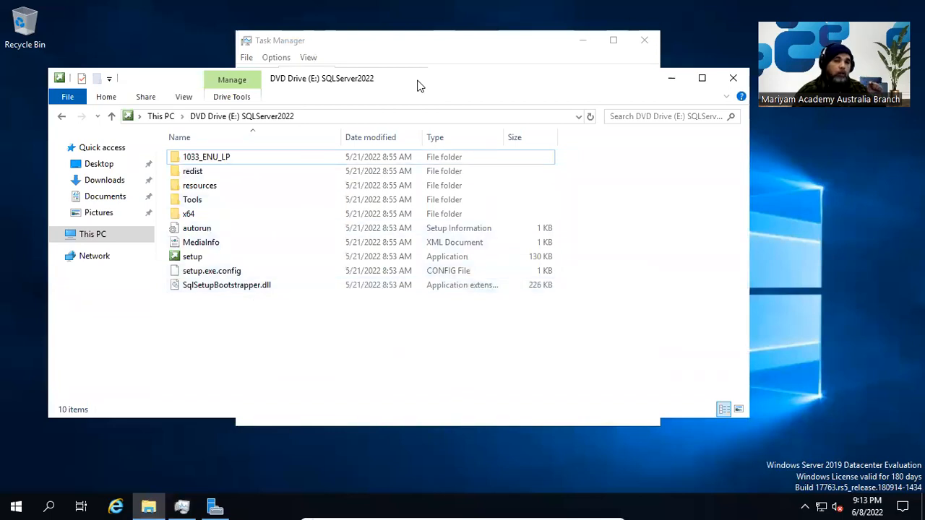
{"action": "double_click", "coordinate": [417, 86]}
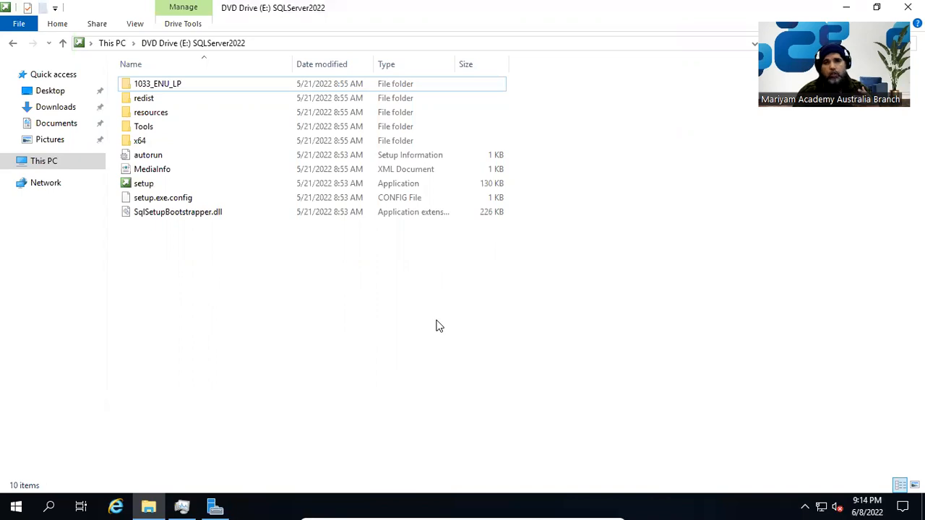
Step: Open a second File Explorer window and go to the file location of the recent SQLServer2022-x64-ENU disc image
{"action": "left_click", "coordinate": [149, 506]}
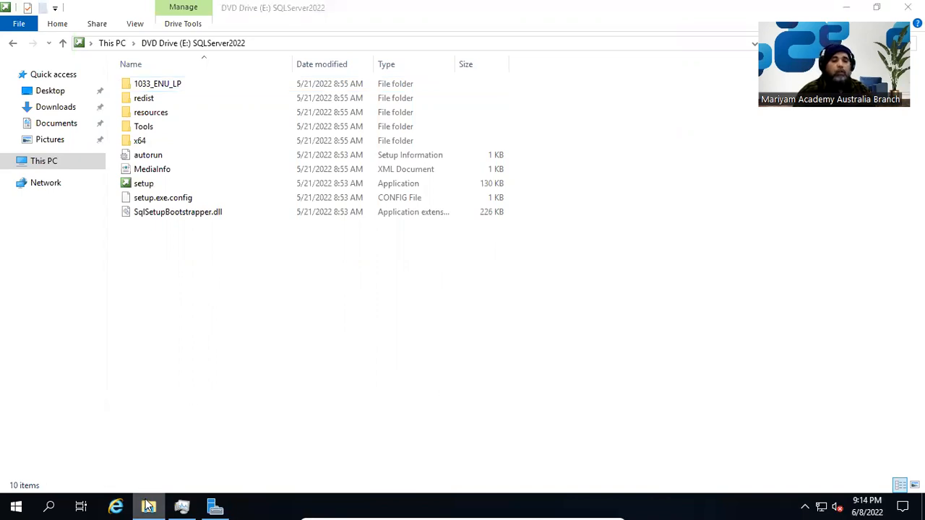
{"action": "right_click", "coordinate": [147, 503]}
{"action": "left_click", "coordinate": [9, 505]}
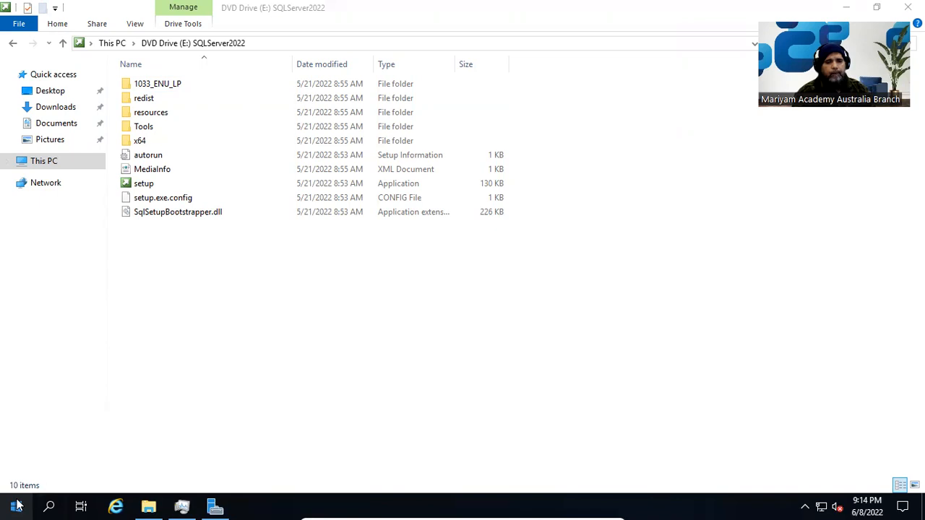
{"action": "right_click", "coordinate": [16, 505]}
{"action": "left_click", "coordinate": [105, 405]}
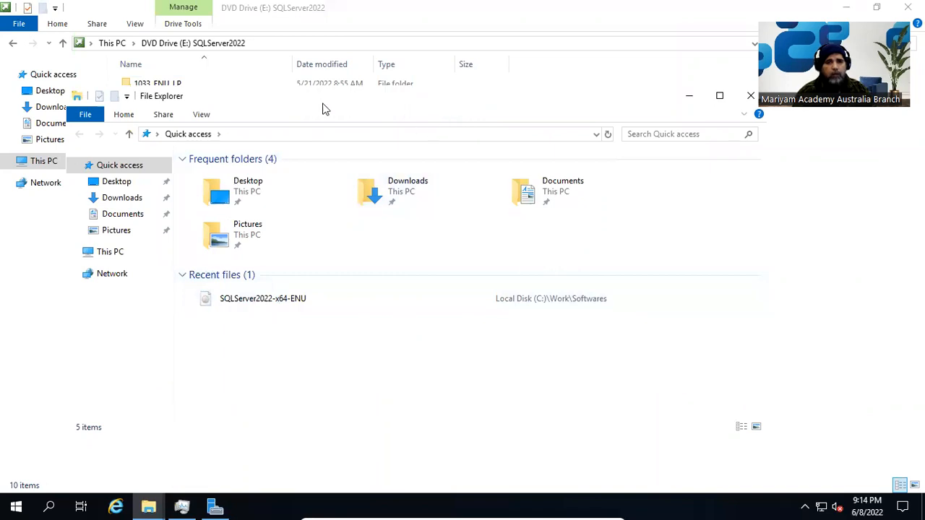
{"action": "left_click_drag", "start_coordinate": [242, 95], "coordinate": [235, 34]}
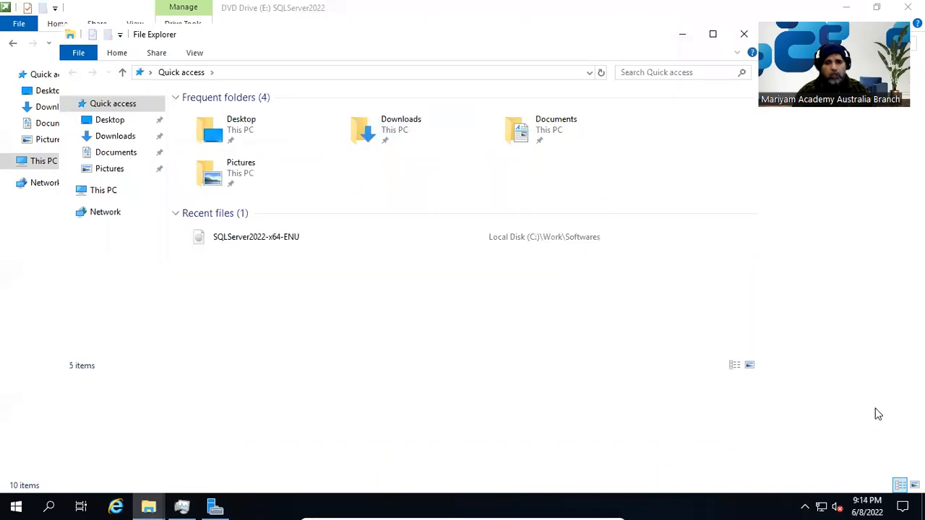
{"action": "left_click_drag", "start_coordinate": [764, 376], "coordinate": [763, 420]}
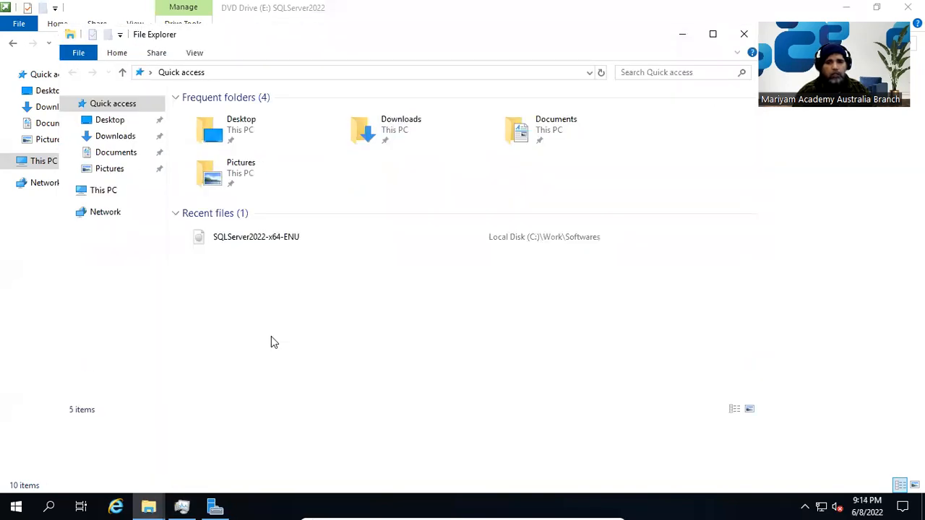
{"action": "right_click", "coordinate": [280, 240]}
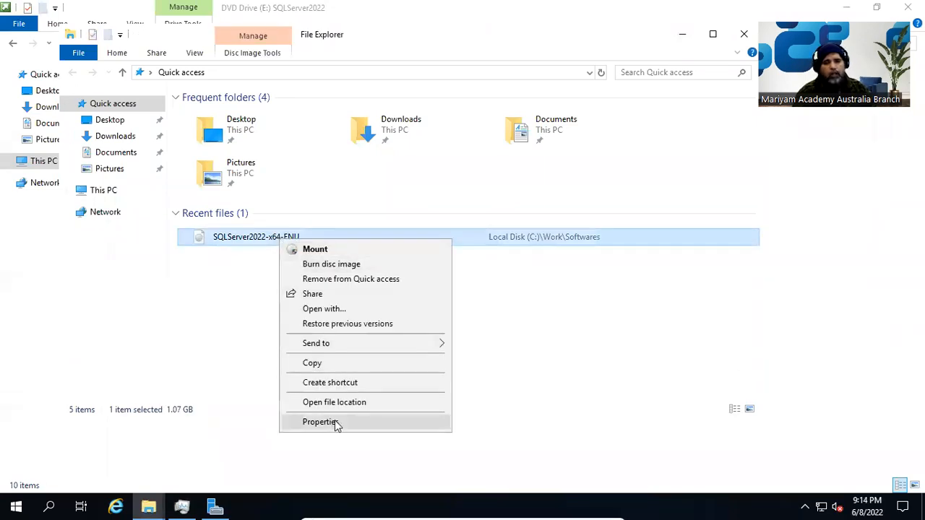
{"action": "left_click", "coordinate": [359, 402]}
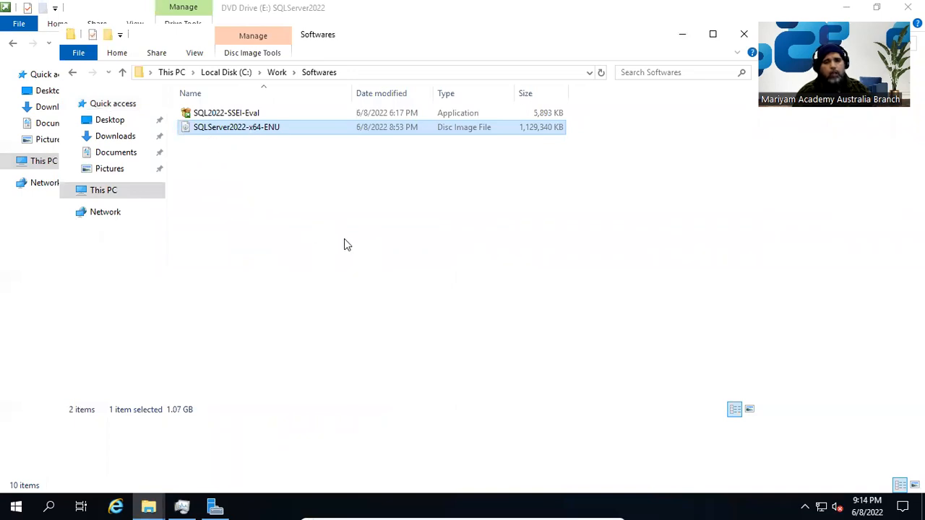
Step: Launch SQL2022-SSEI-Eval to view the available installation types and exit the installer without choosing one
{"action": "left_click", "coordinate": [285, 188]}
{"action": "left_click", "coordinate": [261, 114]}
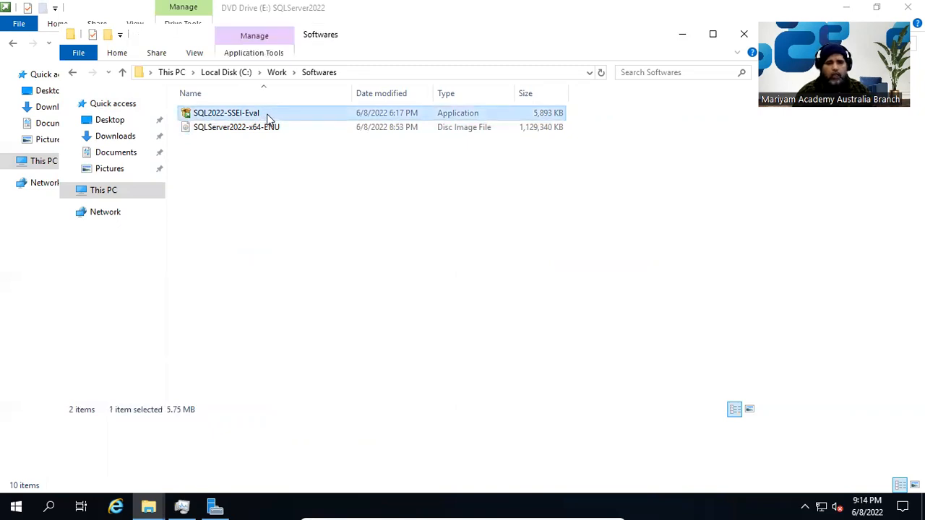
{"action": "double_click", "coordinate": [268, 117]}
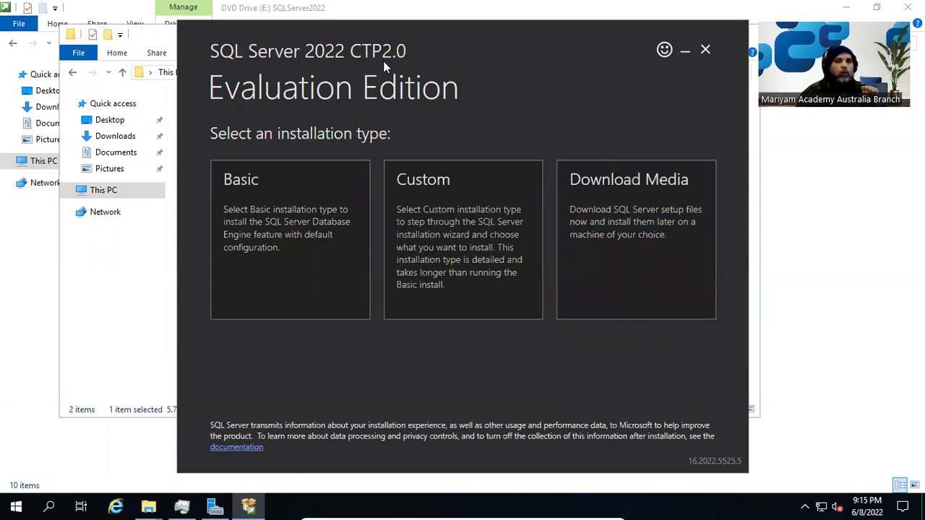
{"action": "left_click", "coordinate": [705, 52]}
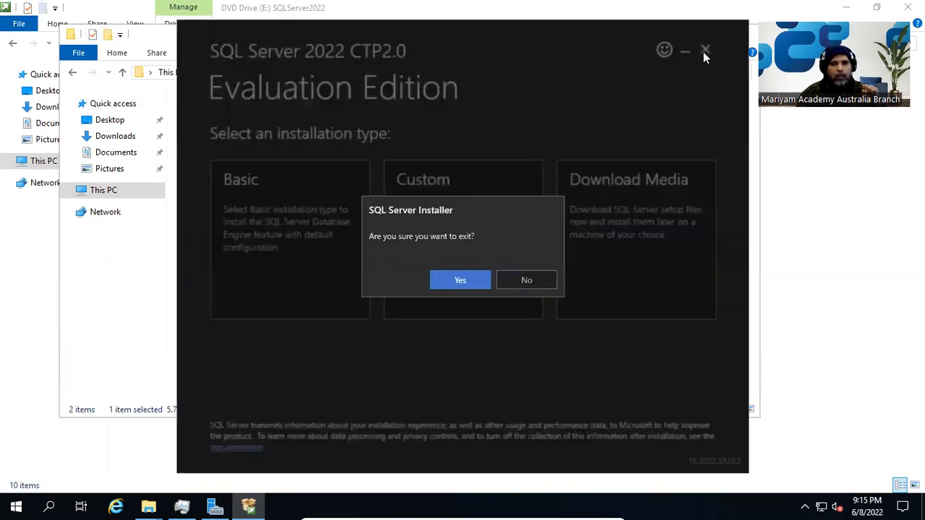
{"action": "left_click", "coordinate": [460, 285]}
{"action": "left_click", "coordinate": [275, 257]}
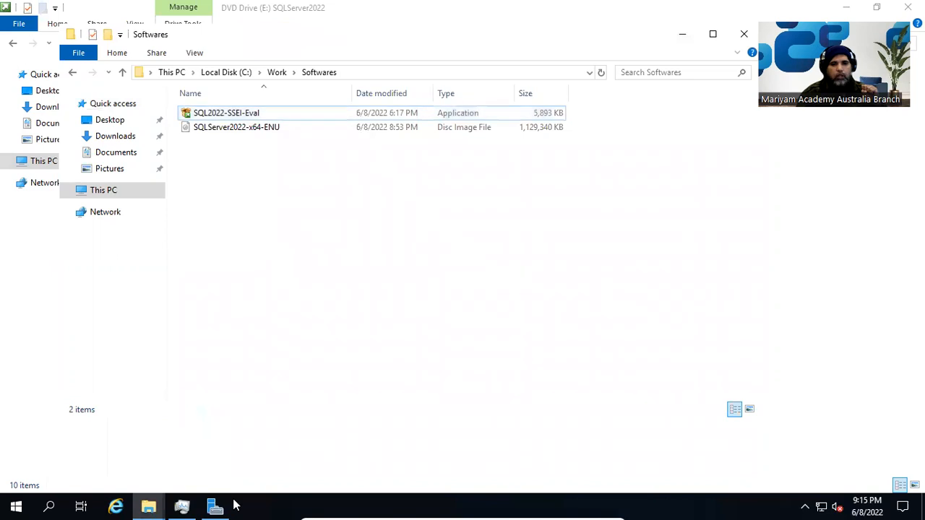
Step: Run setup from the SQLServer2022 DVD drive and minimize both File Explorer windows
{"action": "left_click", "coordinate": [264, 128]}
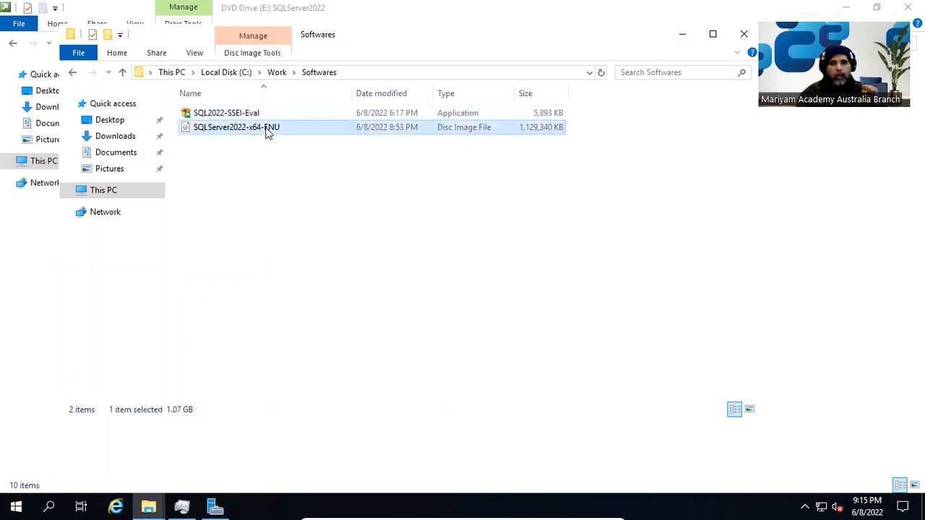
{"action": "left_click", "coordinate": [151, 497]}
{"action": "left_click", "coordinate": [68, 465]}
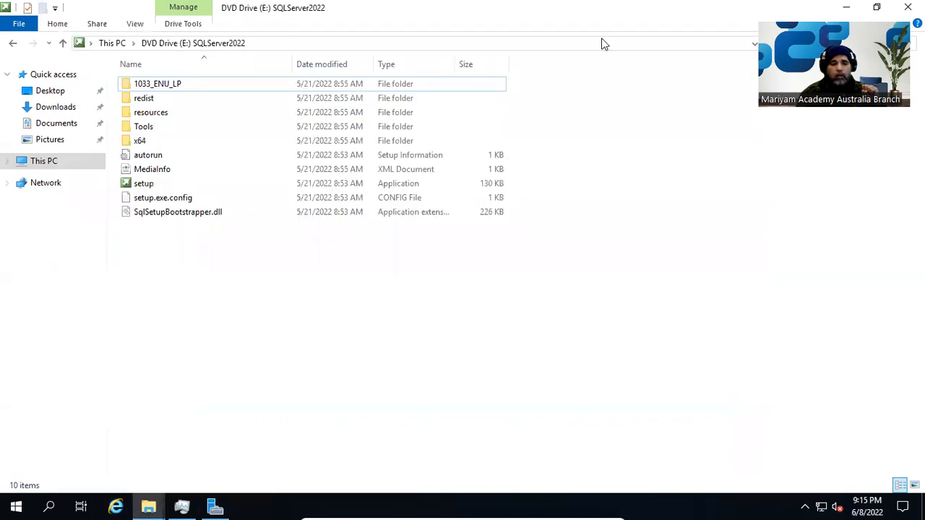
{"action": "right_click", "coordinate": [142, 184]}
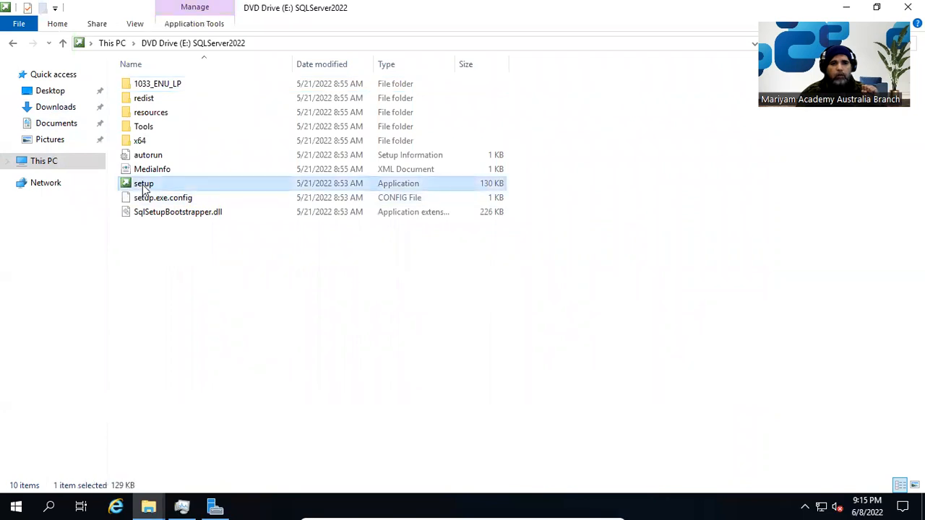
{"action": "left_click", "coordinate": [204, 210]}
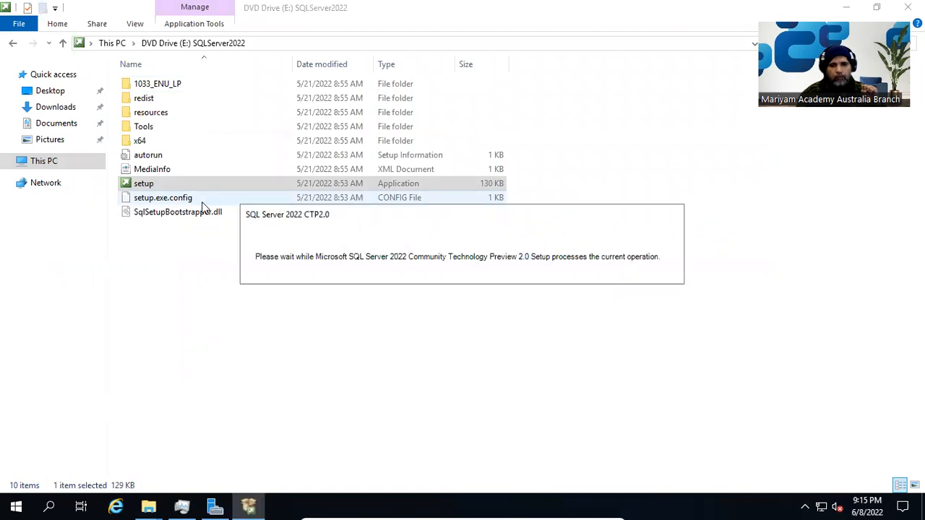
{"action": "left_click", "coordinate": [846, 8]}
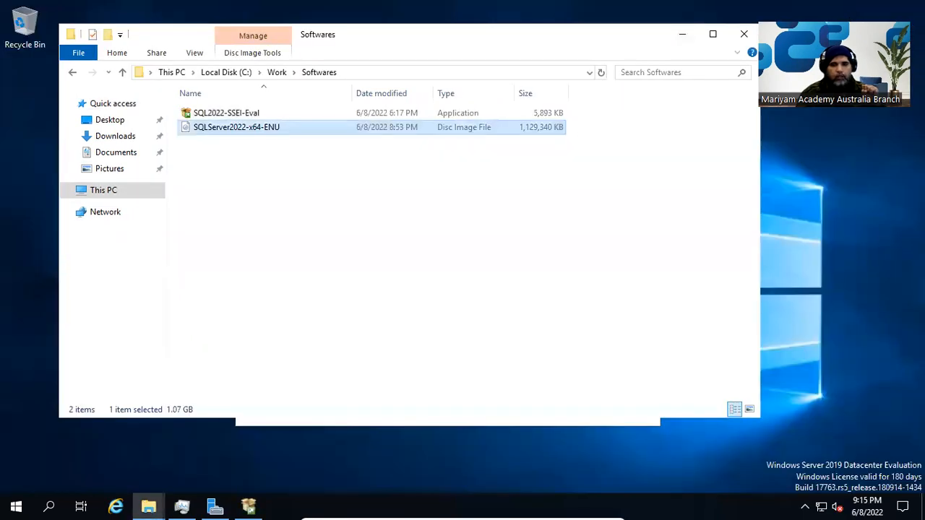
{"action": "left_click", "coordinate": [682, 34]}
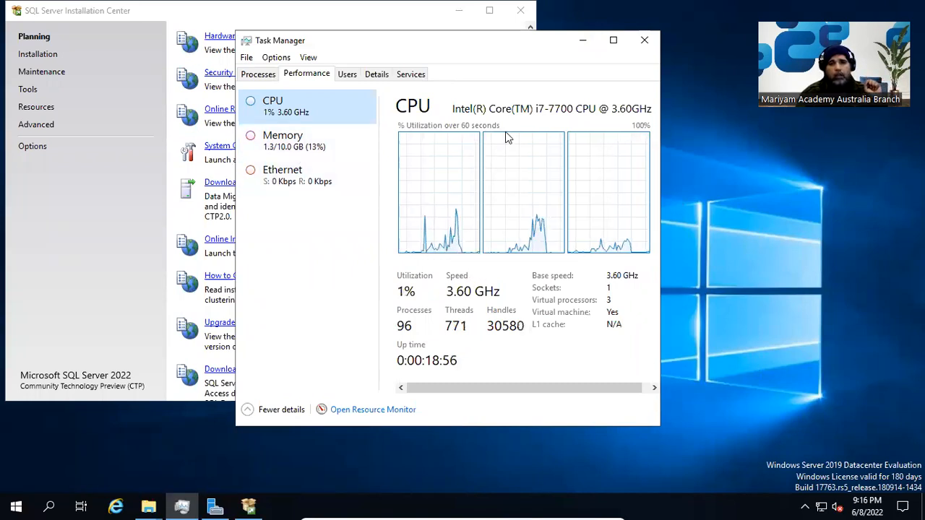
Step: Start a new SQL Server stand-alone installation from the Installation Center, with Task Manager moved aside and the center's window enlarged
{"action": "left_click_drag", "start_coordinate": [505, 44], "coordinate": [697, 48]}
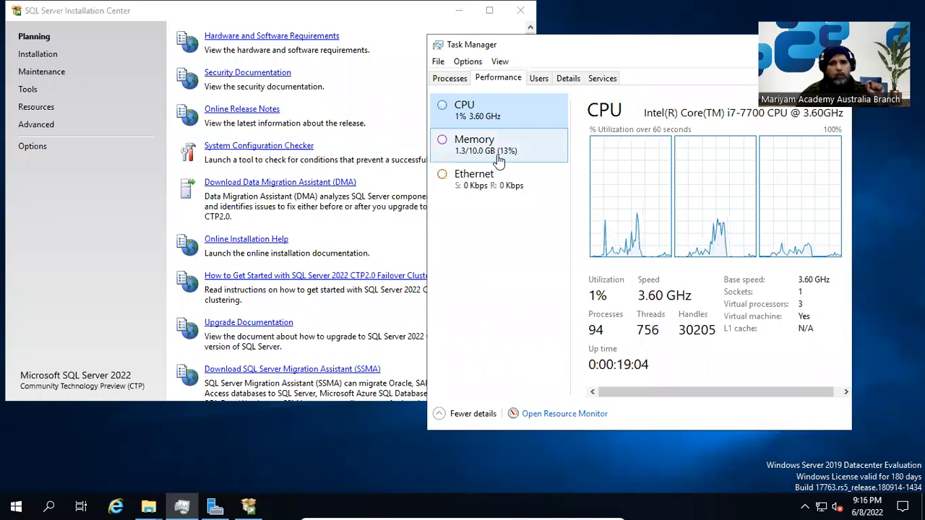
{"action": "left_click", "coordinate": [39, 55]}
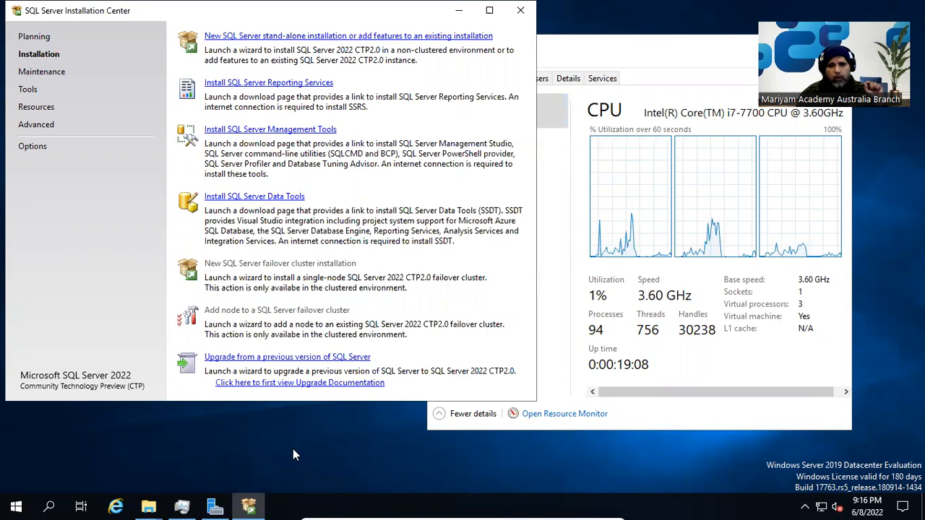
{"action": "left_click_drag", "start_coordinate": [285, 402], "coordinate": [287, 484]}
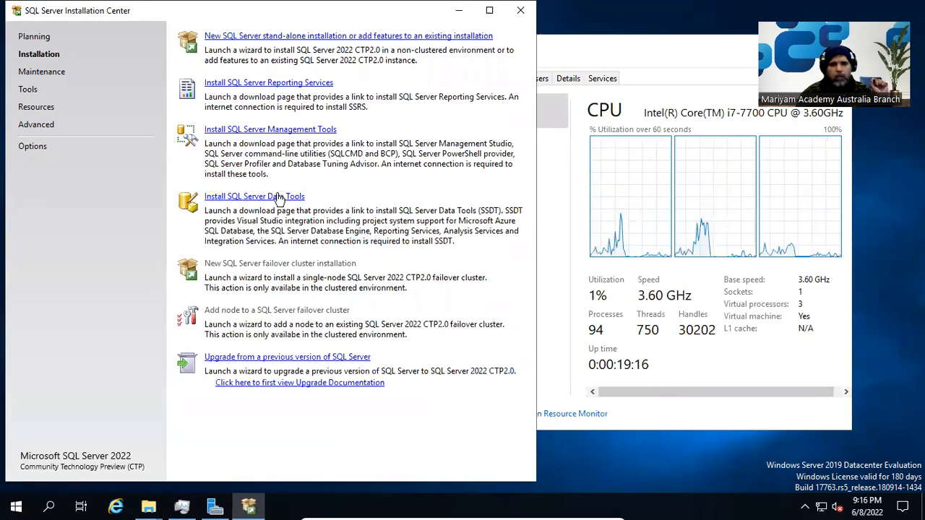
{"action": "left_click", "coordinate": [361, 36]}
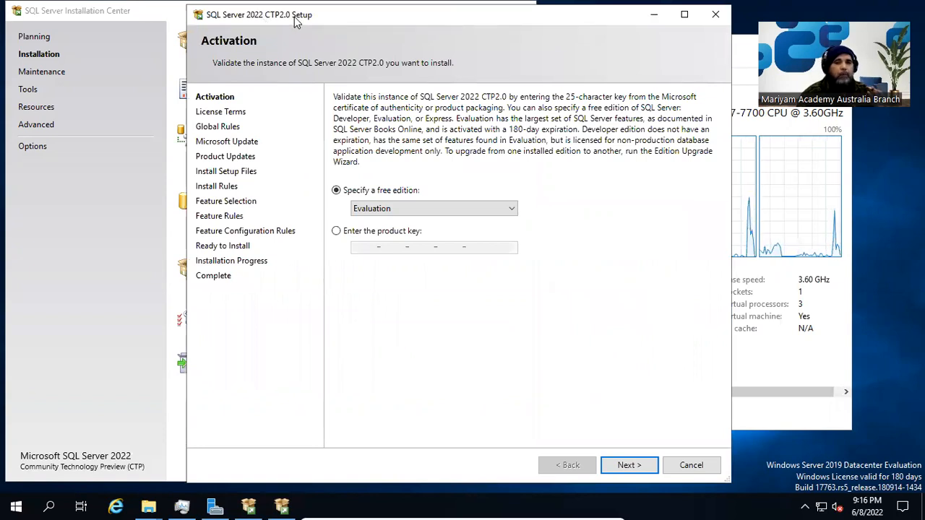
Step: Choose Evaluation as the free edition and continue to the license terms
{"action": "left_click", "coordinate": [408, 208]}
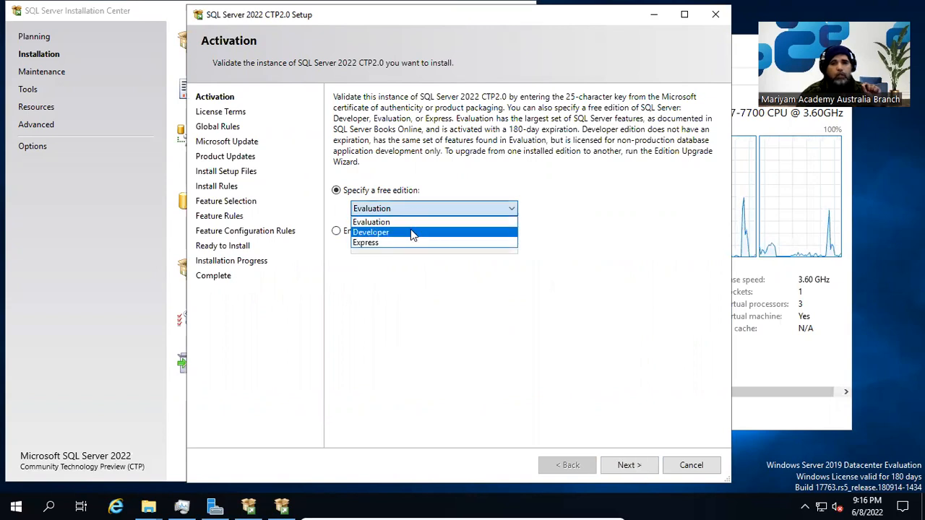
{"action": "left_click", "coordinate": [405, 222]}
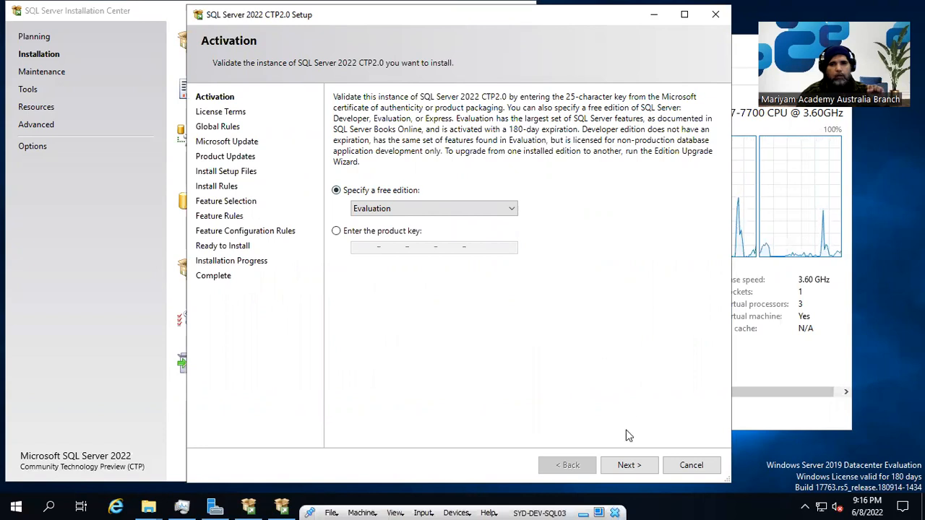
{"action": "left_click", "coordinate": [642, 474]}
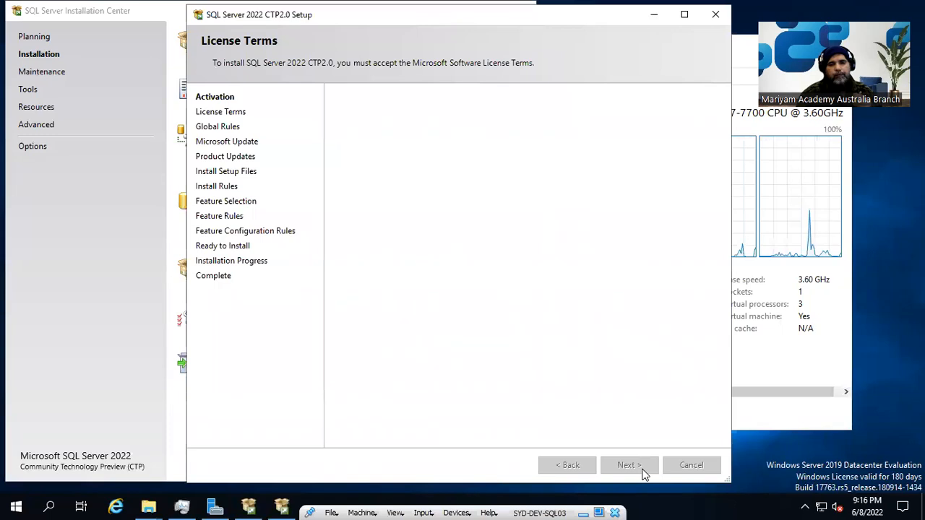
Step: Accept the SQL Server 2022 license terms, look through them to the end and continue the setup
{"action": "left_click", "coordinate": [362, 366]}
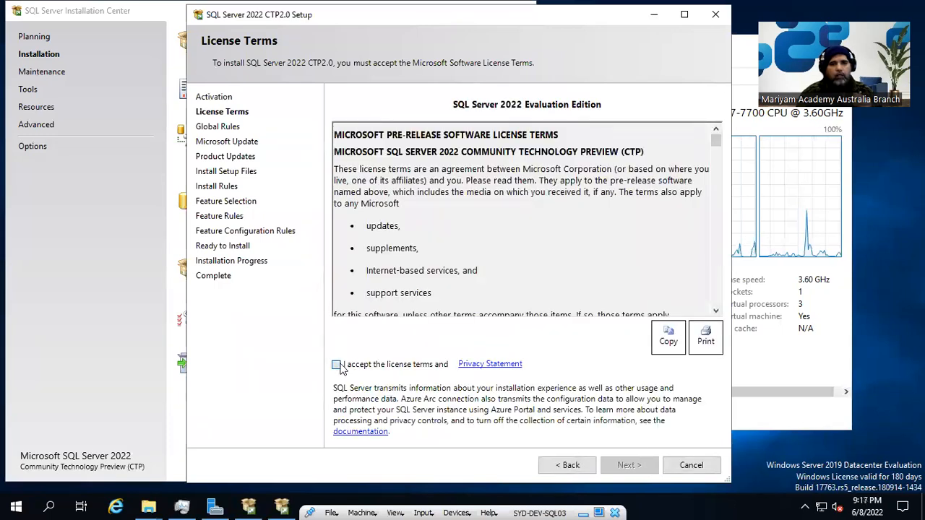
{"action": "left_click_drag", "start_coordinate": [720, 142], "coordinate": [728, 318]}
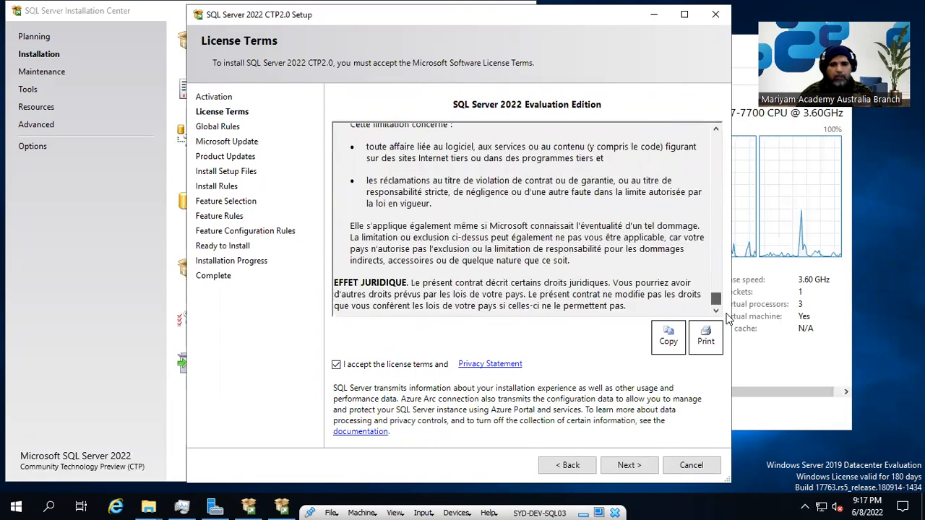
{"action": "left_click", "coordinate": [626, 466]}
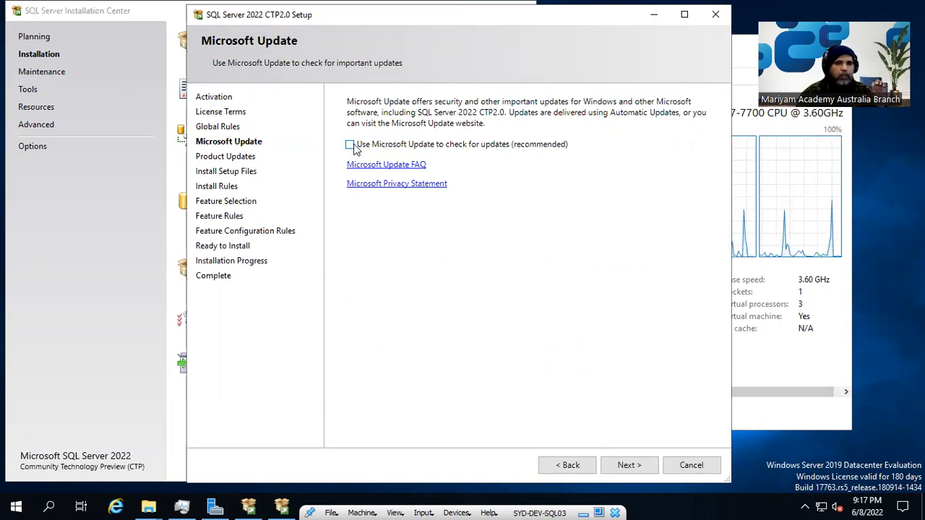
Step: Enable Microsoft Update checks and continue past the install rules to Feature Selection, widening the setup window
{"action": "left_click", "coordinate": [353, 146]}
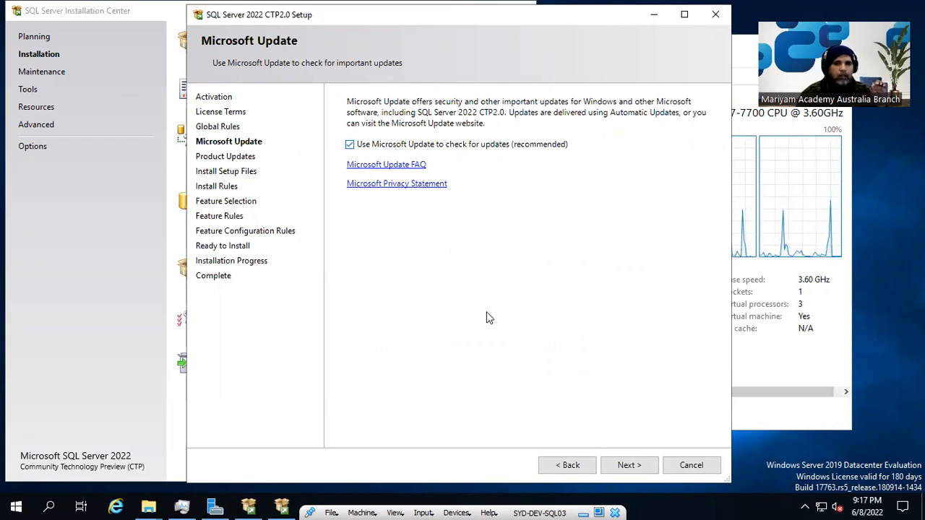
{"action": "left_click", "coordinate": [629, 465]}
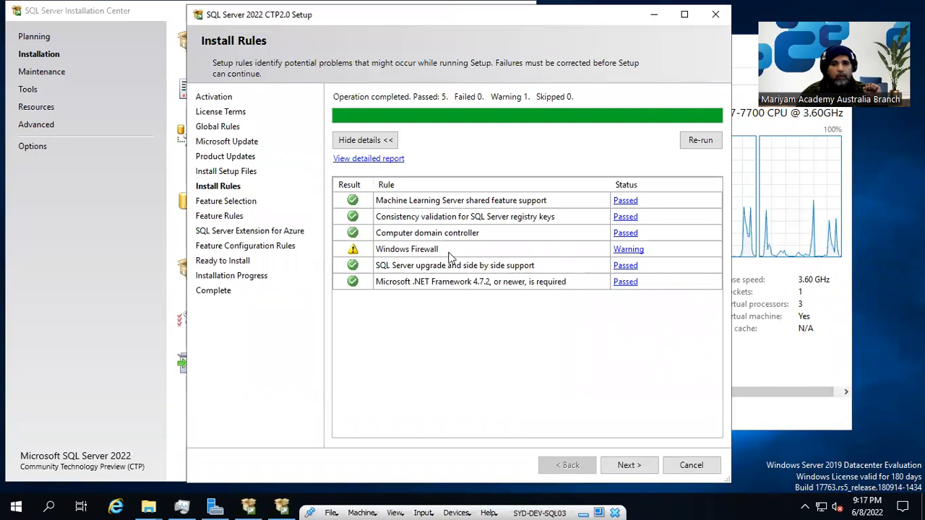
{"action": "left_click", "coordinate": [628, 466]}
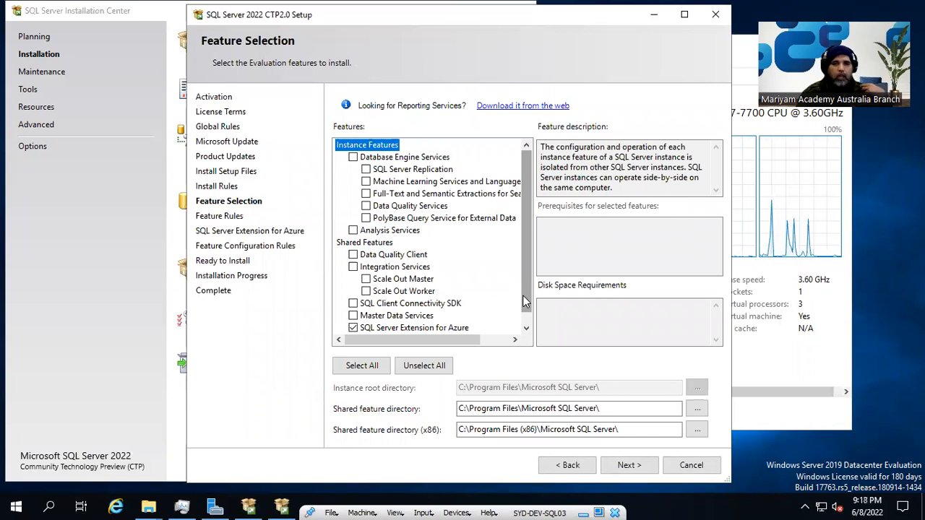
{"action": "left_click_drag", "start_coordinate": [735, 98], "coordinate": [768, 98]}
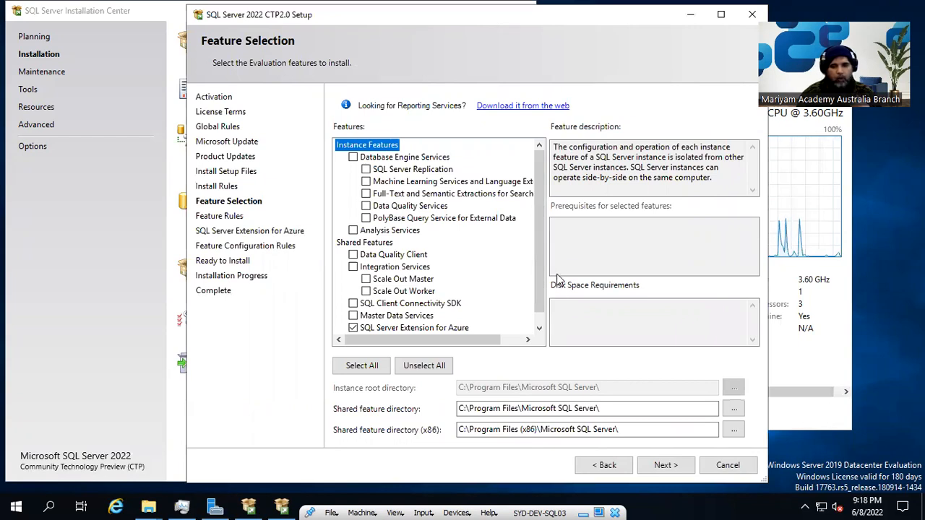
Step: Open the Reporting Services download page from Feature Selection, accept Internet Explorer's recommended settings and copy the page's web address
{"action": "left_click", "coordinate": [548, 110]}
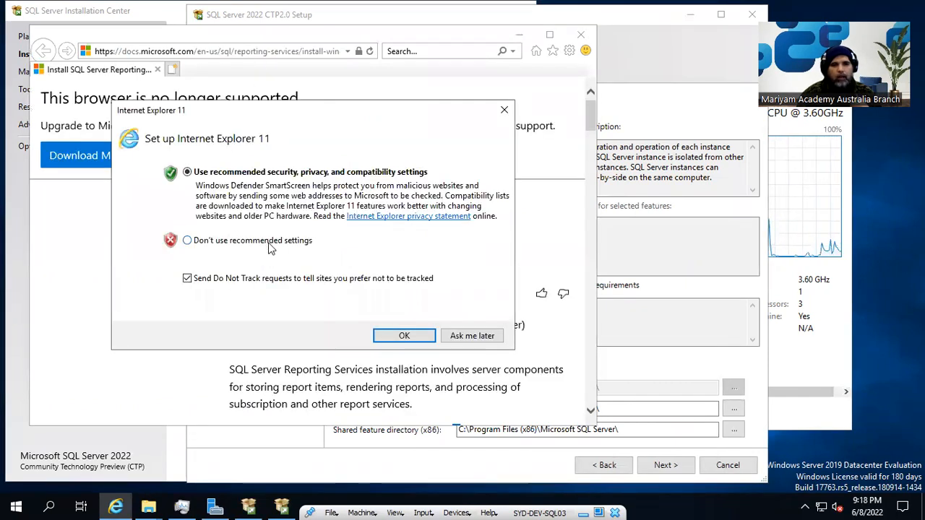
{"action": "left_click", "coordinate": [404, 336]}
{"action": "left_click", "coordinate": [213, 148]}
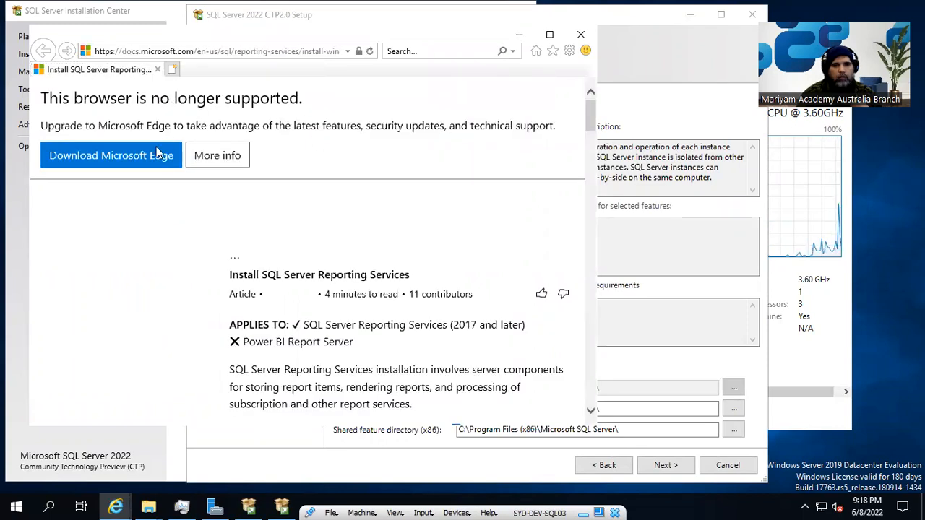
{"action": "left_click", "coordinate": [205, 54]}
{"action": "key", "text": "ctrl+c"}
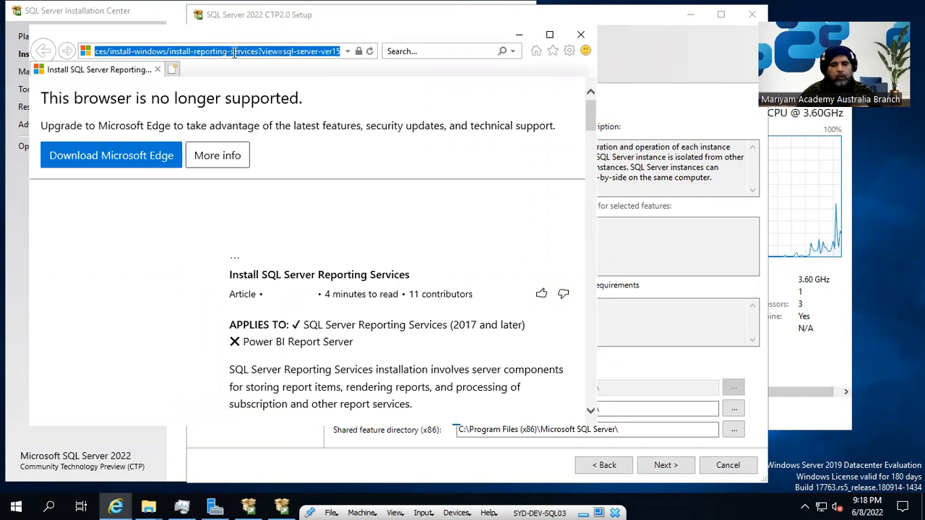
{"action": "left_click", "coordinate": [630, 110]}
{"action": "left_click", "coordinate": [537, 106]}
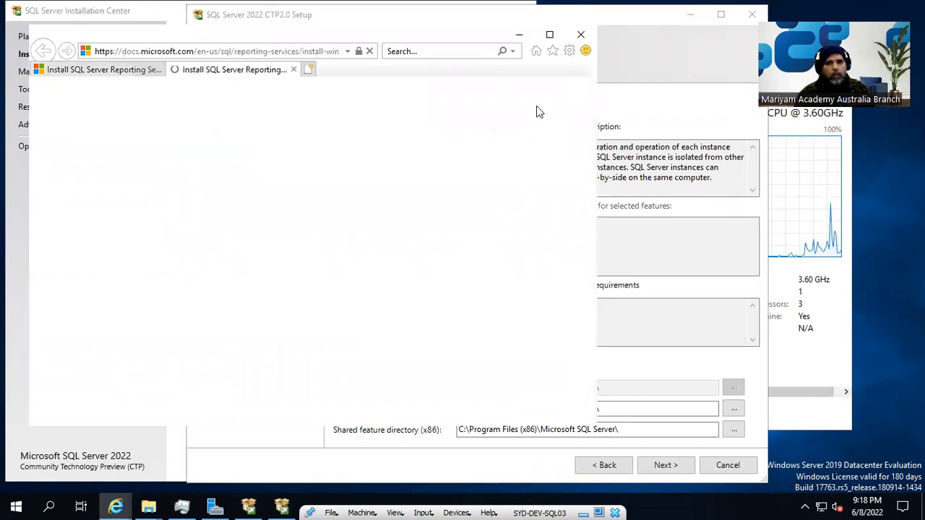
{"action": "left_click", "coordinate": [235, 51]}
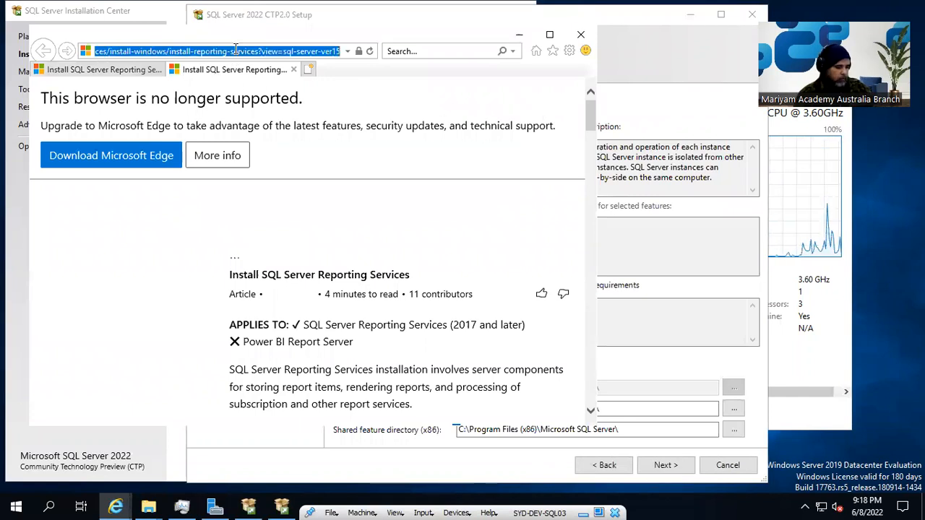
Step: Open Notepad and paste the copied Reporting Services page address, adding two line breaks below it
{"action": "right_click", "coordinate": [16, 506]}
{"action": "left_click", "coordinate": [68, 439]}
{"action": "type", "text": "notepad"}
{"action": "key", "text": "Return"}
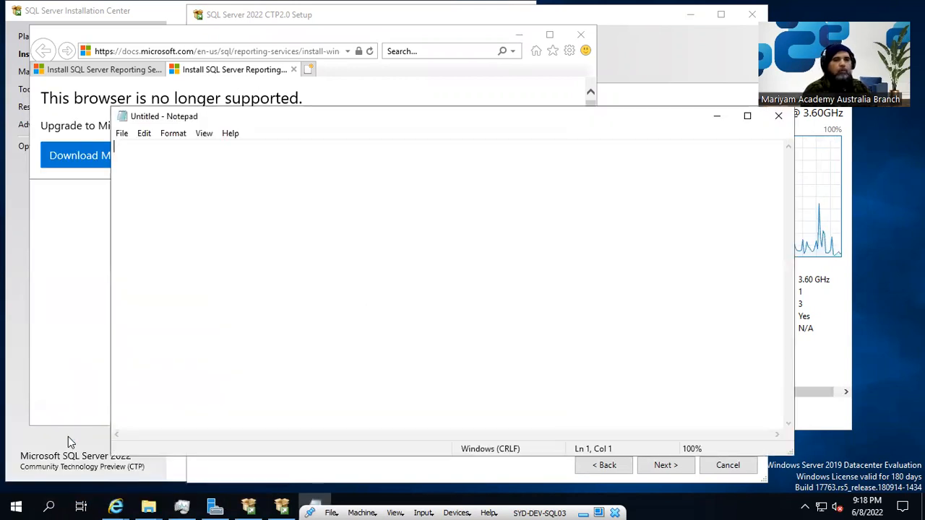
{"action": "key", "text": "ctrl+v"}
{"action": "key", "text": "Return"}
{"action": "key", "text": "Return"}
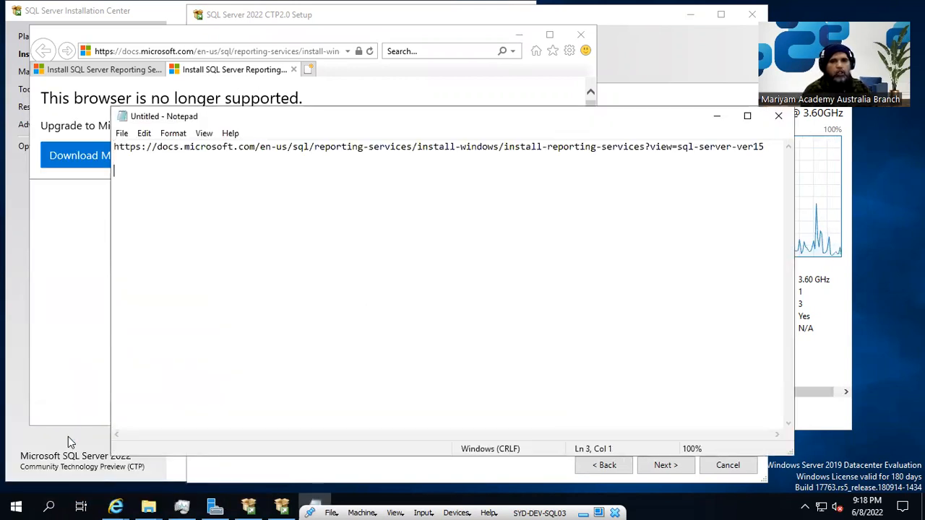
Step: Minimize Notepad and close the Reporting Services pages and browser to return to the SQL Server setup
{"action": "left_click", "coordinate": [716, 118]}
{"action": "left_click", "coordinate": [293, 71]}
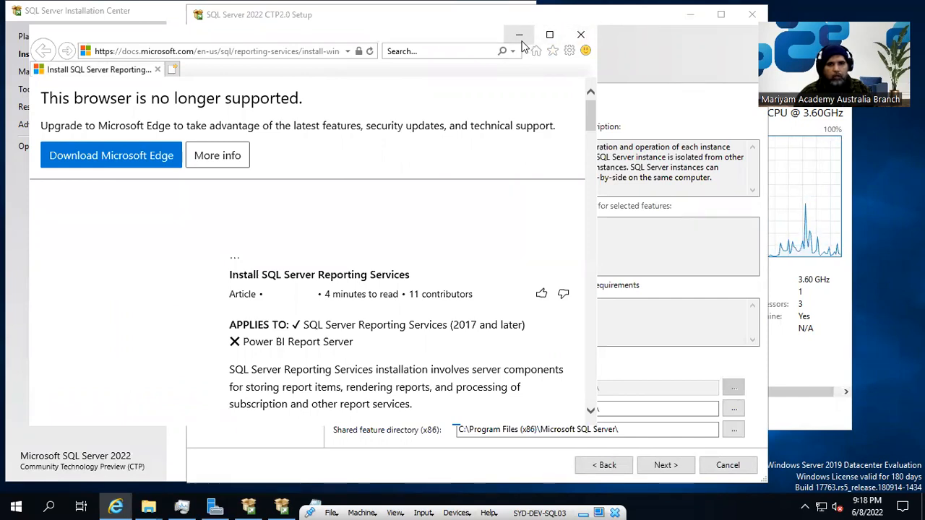
{"action": "left_click", "coordinate": [581, 37]}
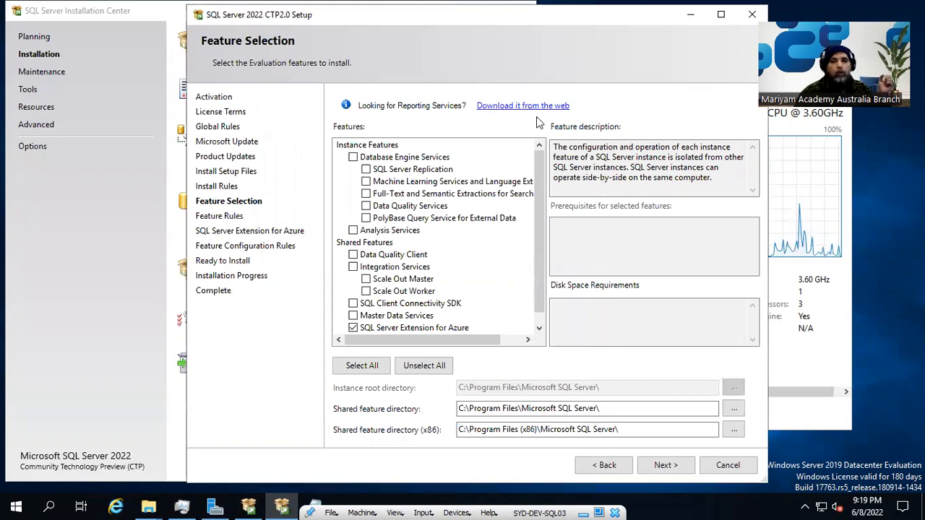
Step: Select Database Engine Services, Machine Learning Services and Language Extensions, Data Quality Services, PolyBase Query Service and Analysis Services, widening the setup window
{"action": "left_click", "coordinate": [353, 158]}
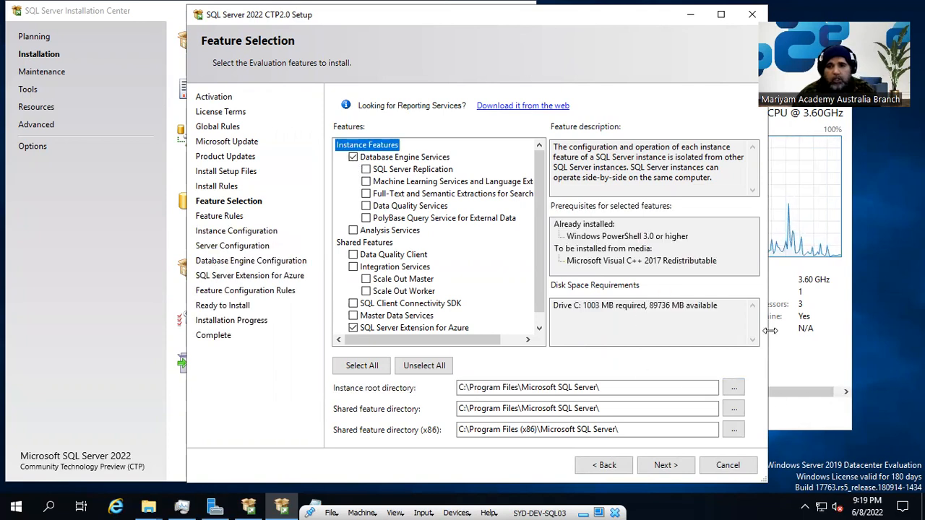
{"action": "left_click_drag", "start_coordinate": [768, 335], "coordinate": [779, 335]}
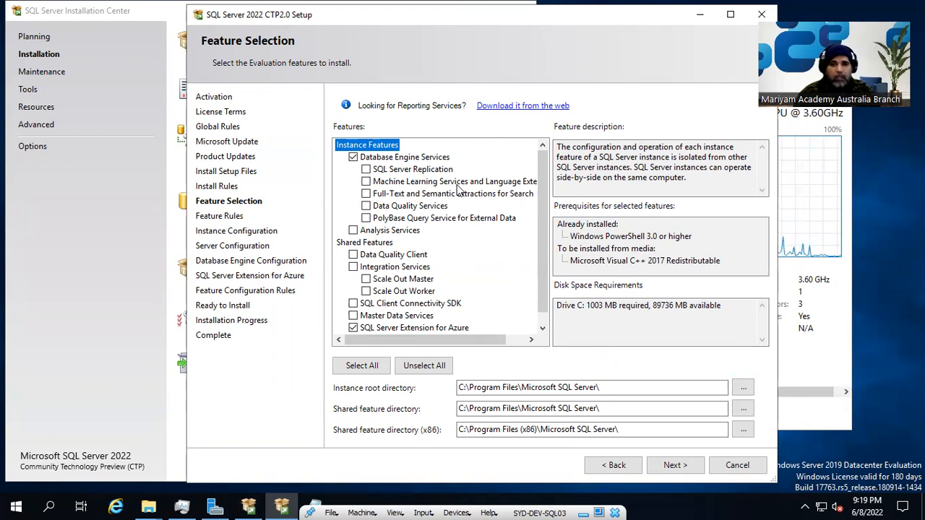
{"action": "left_click_drag", "start_coordinate": [776, 164], "coordinate": [854, 165]}
{"action": "left_click", "coordinate": [365, 181]}
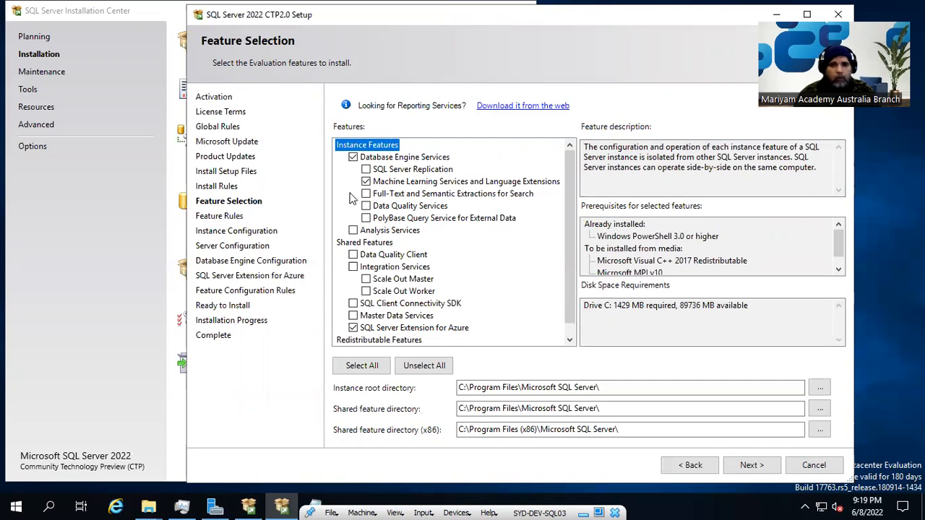
{"action": "left_click", "coordinate": [366, 206]}
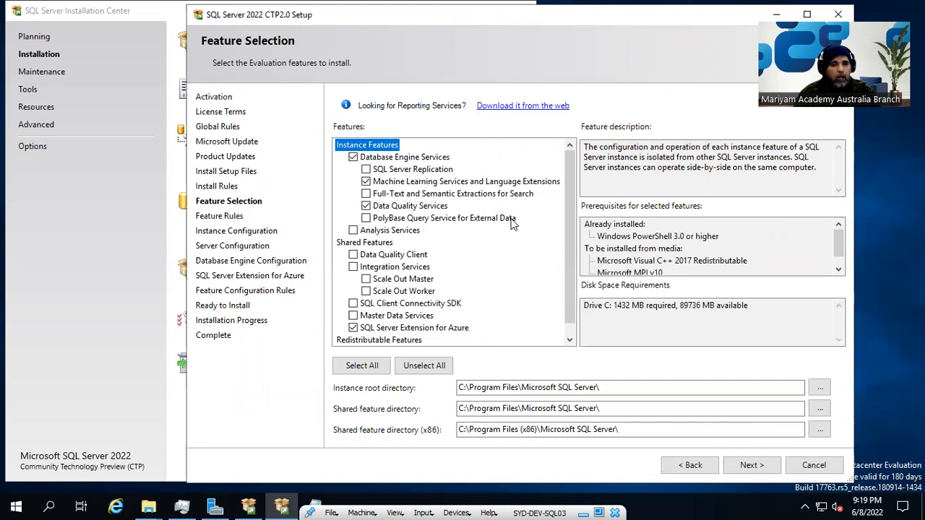
{"action": "left_click", "coordinate": [366, 218]}
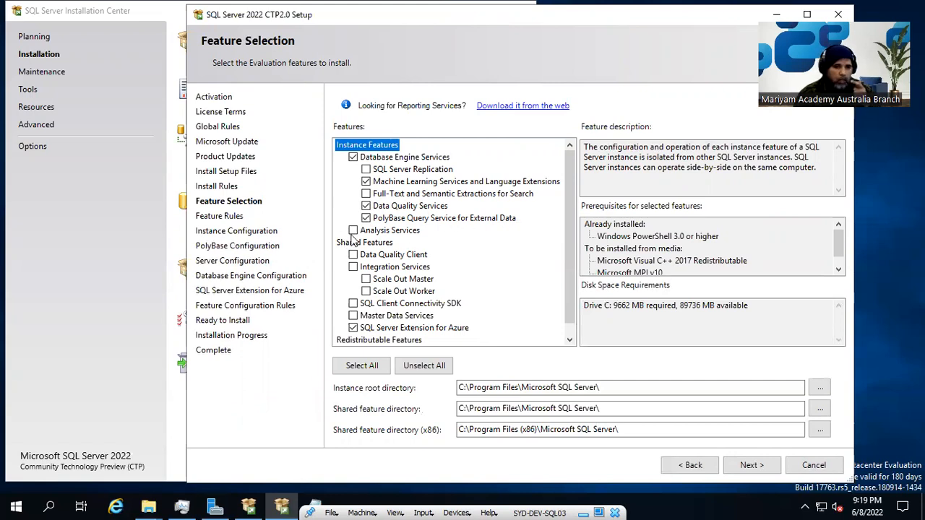
{"action": "left_click", "coordinate": [352, 231]}
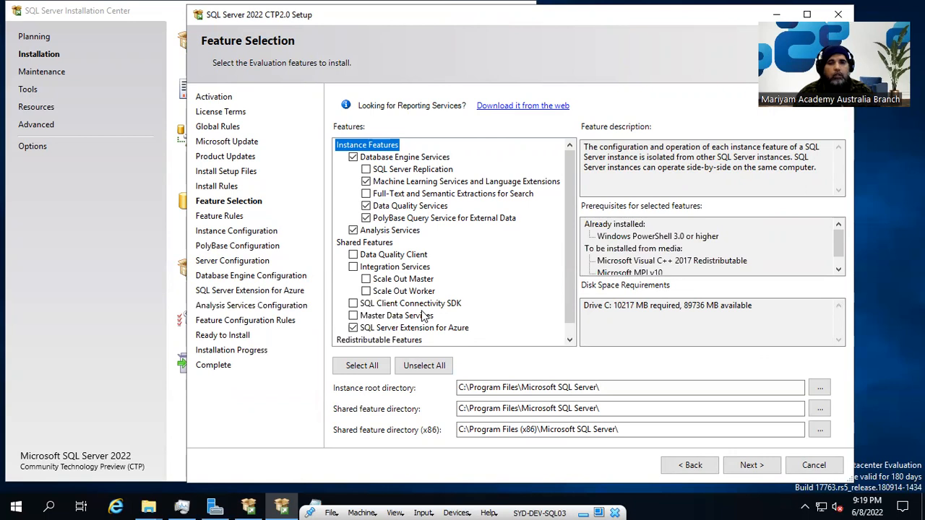
Step: Select the shared features Data Quality Client, Integration Services, Master Data Services and SQL Client Connectivity SDK
{"action": "left_click", "coordinate": [352, 255]}
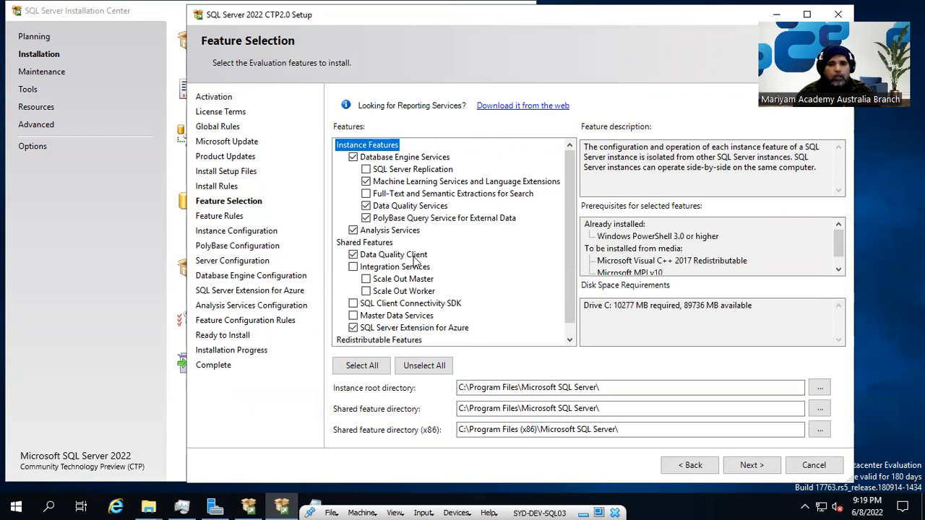
{"action": "left_click", "coordinate": [353, 267]}
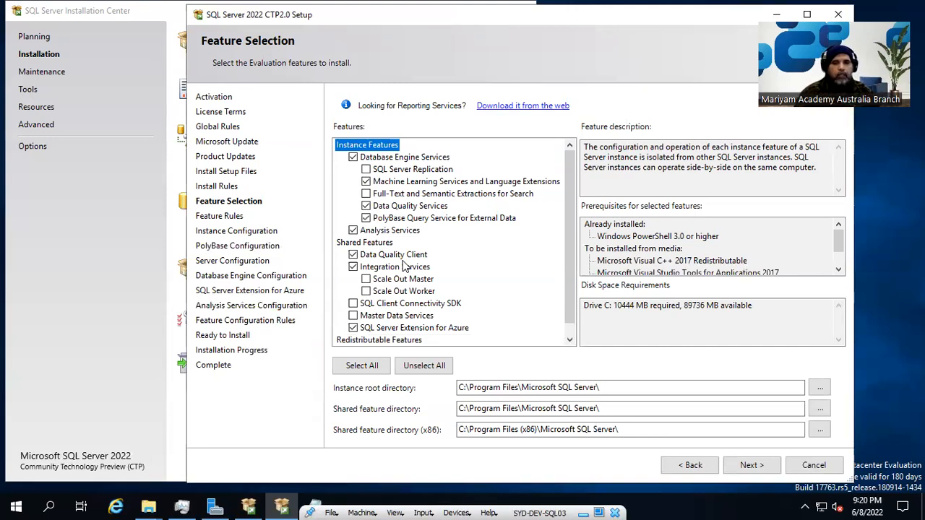
{"action": "left_click", "coordinate": [354, 316]}
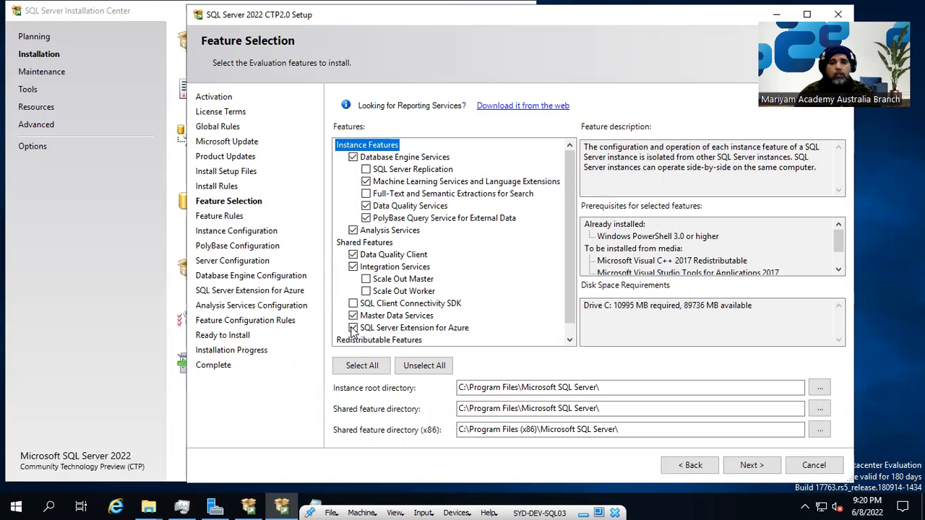
{"action": "scroll", "coordinate": [433, 285], "scroll_direction": "down", "scroll_amount": 1}
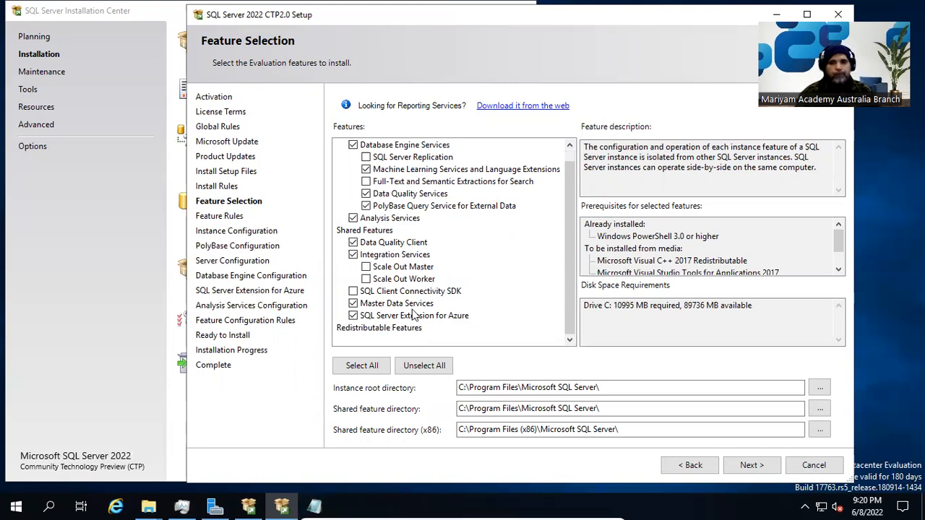
{"action": "left_click", "coordinate": [353, 291]}
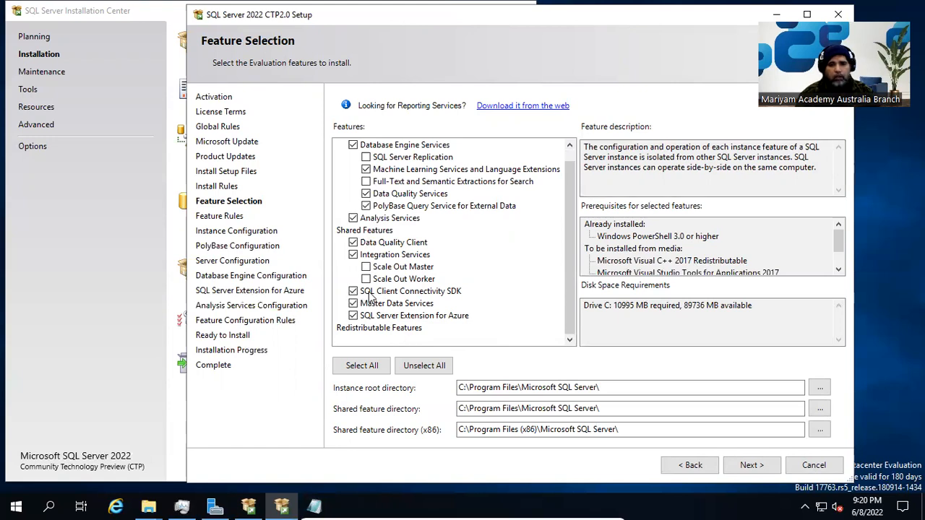
{"action": "scroll", "coordinate": [370, 266], "scroll_direction": "up", "scroll_amount": 1}
{"action": "scroll", "coordinate": [383, 239], "scroll_direction": "down", "scroll_amount": 1}
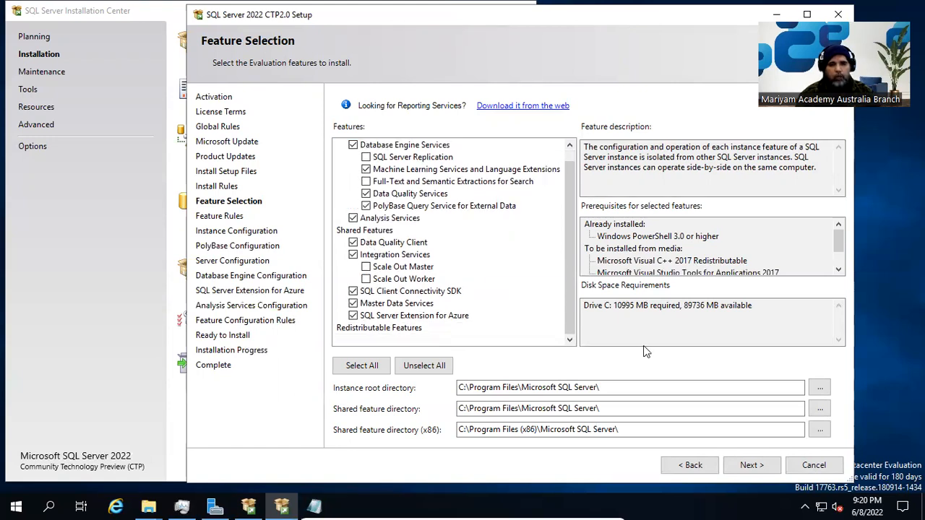
{"action": "scroll", "coordinate": [492, 315], "scroll_direction": "up", "scroll_amount": 1}
{"action": "scroll", "coordinate": [515, 316], "scroll_direction": "down", "scroll_amount": 1}
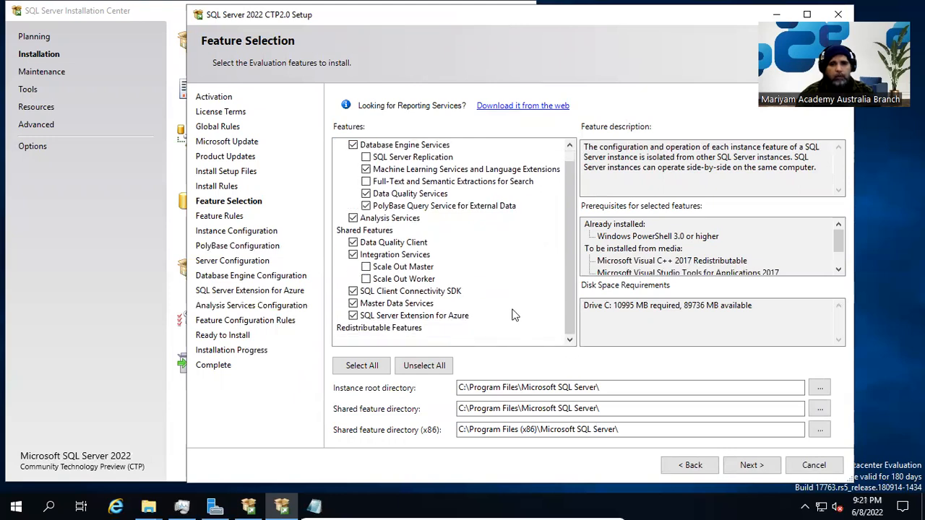
{"action": "left_click", "coordinate": [761, 468]}
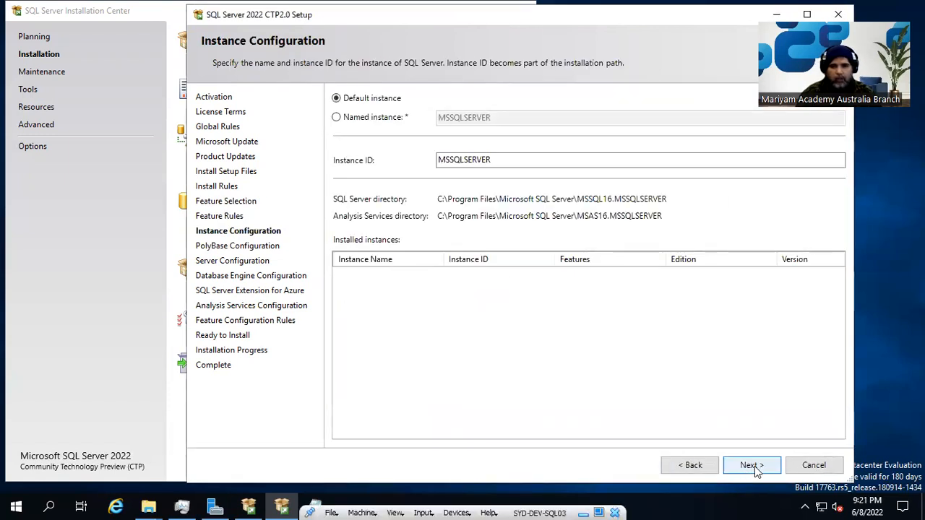
{"action": "left_click", "coordinate": [754, 467]}
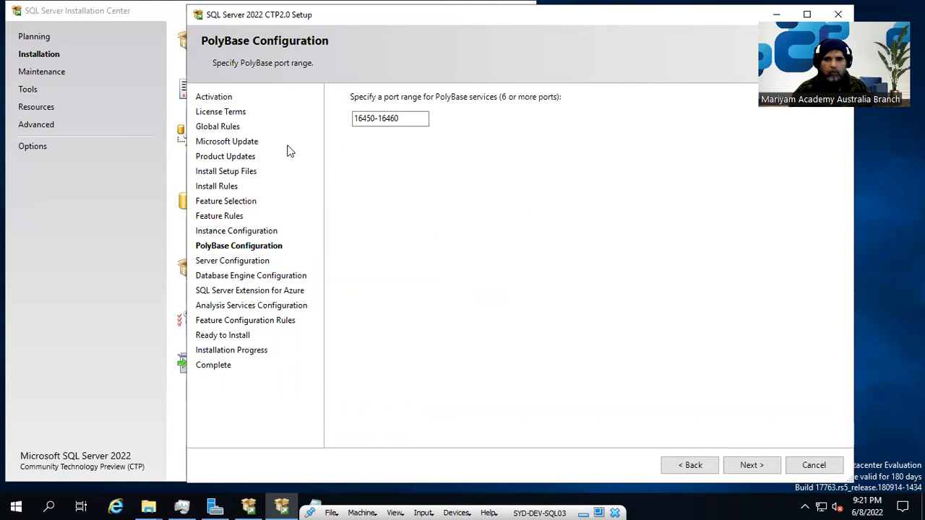
{"action": "left_click", "coordinate": [355, 121]}
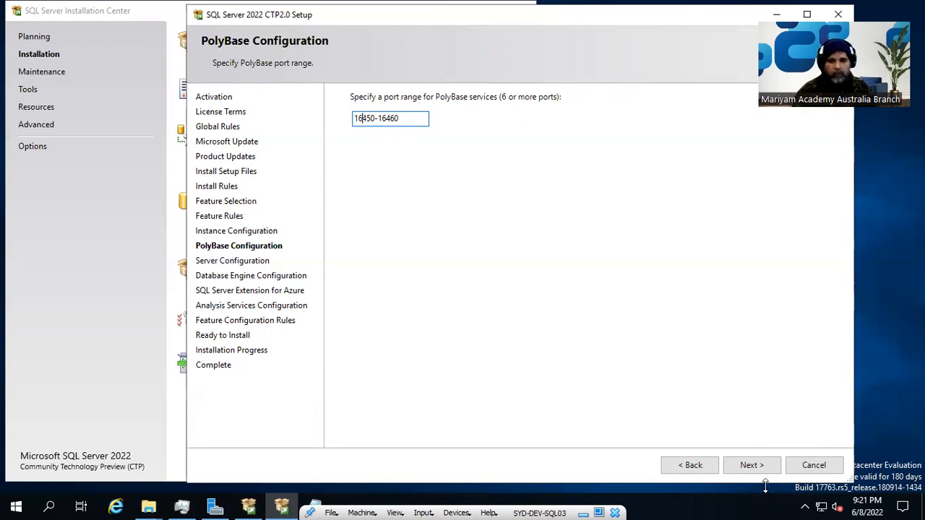
{"action": "left_click", "coordinate": [764, 465]}
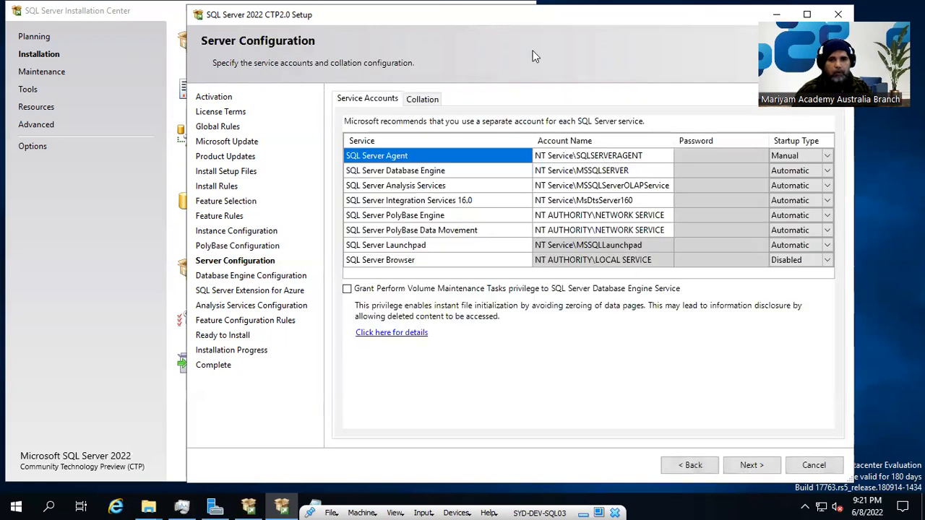
Step: Review the service accounts and collation settings, keep their defaults and continue to Database Engine Configuration
{"action": "left_click", "coordinate": [566, 230]}
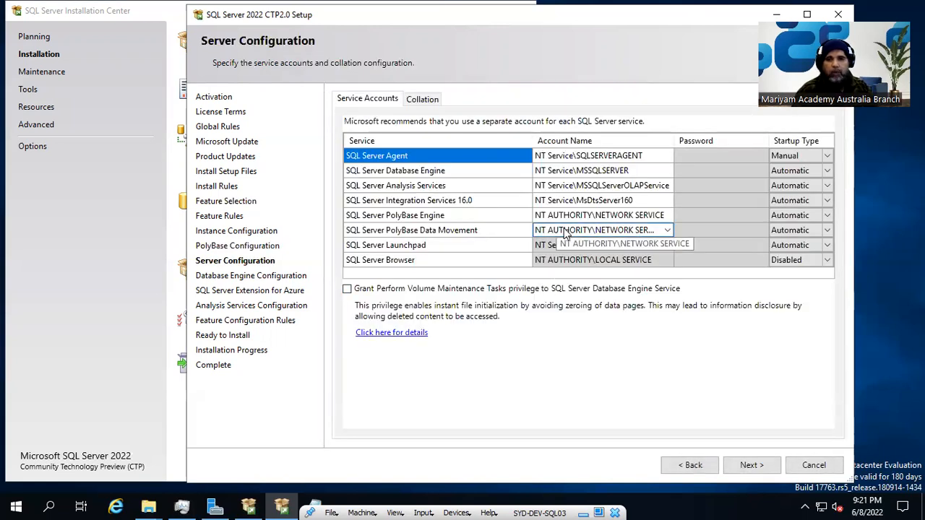
{"action": "left_click", "coordinate": [568, 245]}
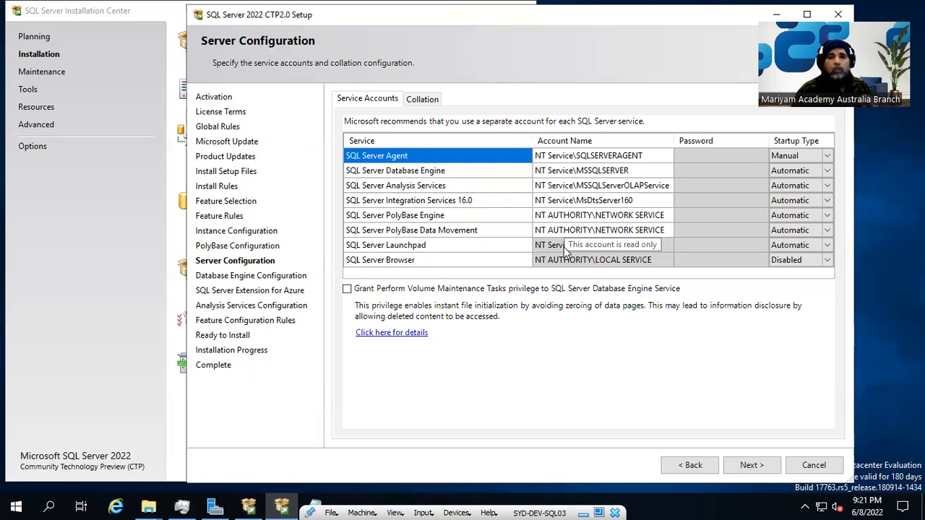
{"action": "left_click", "coordinate": [597, 160]}
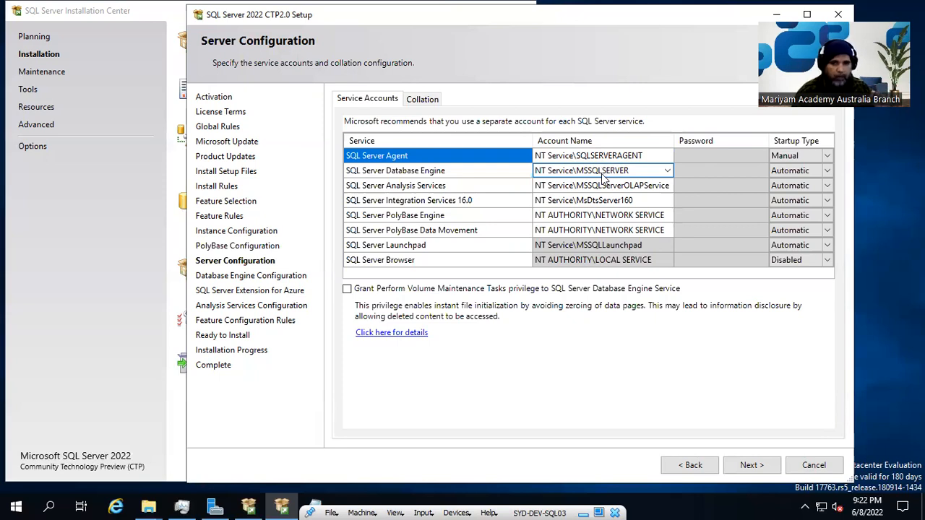
{"action": "left_click", "coordinate": [598, 159]}
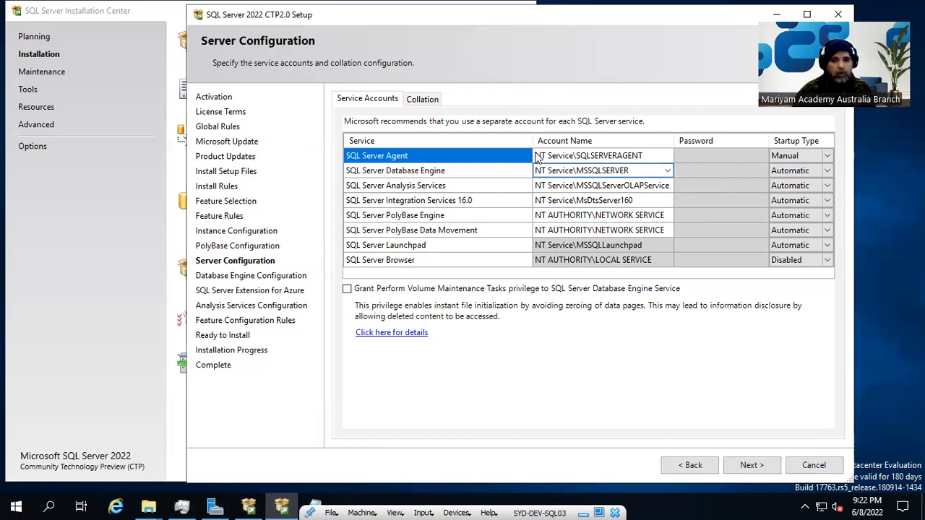
{"action": "left_click", "coordinate": [424, 99]}
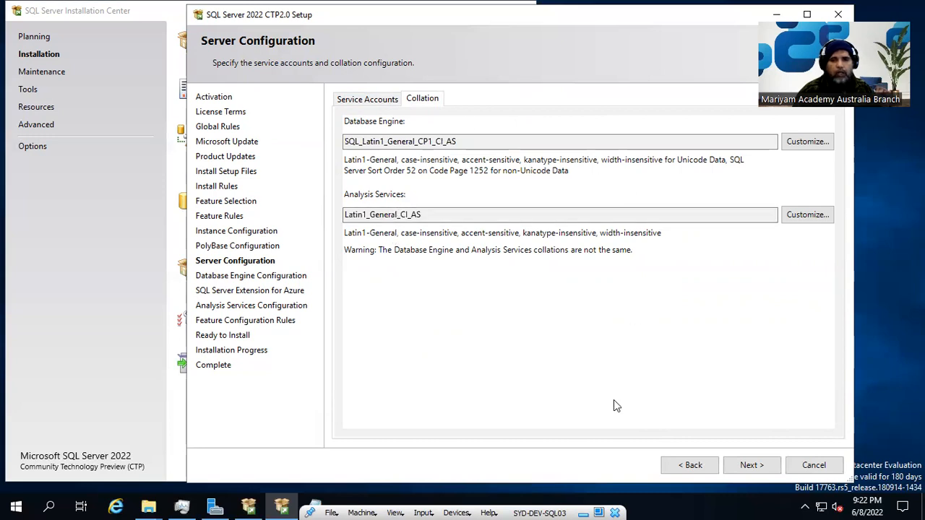
{"action": "left_click", "coordinate": [751, 464]}
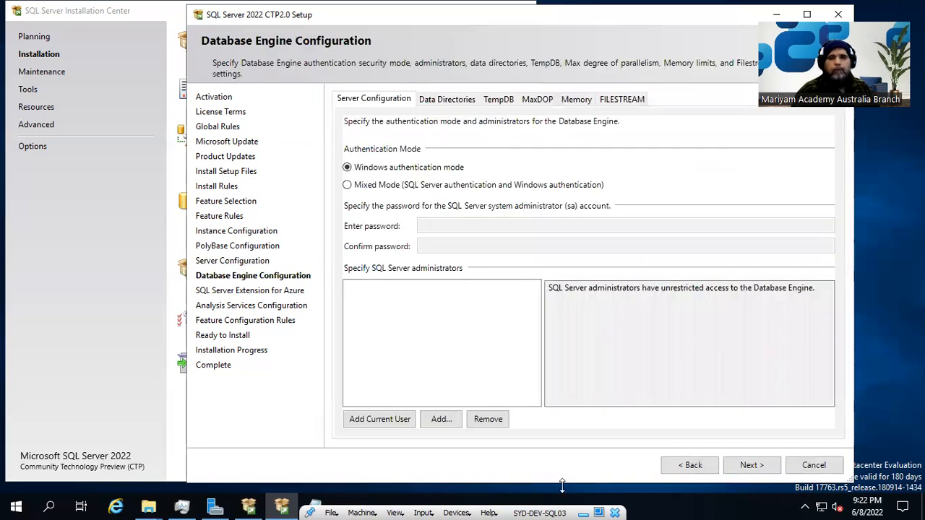
Step: Choose Mixed Mode authentication, enter and confirm the sa account password, and add the current user as a SQL Server administrator
{"action": "left_click", "coordinate": [401, 185]}
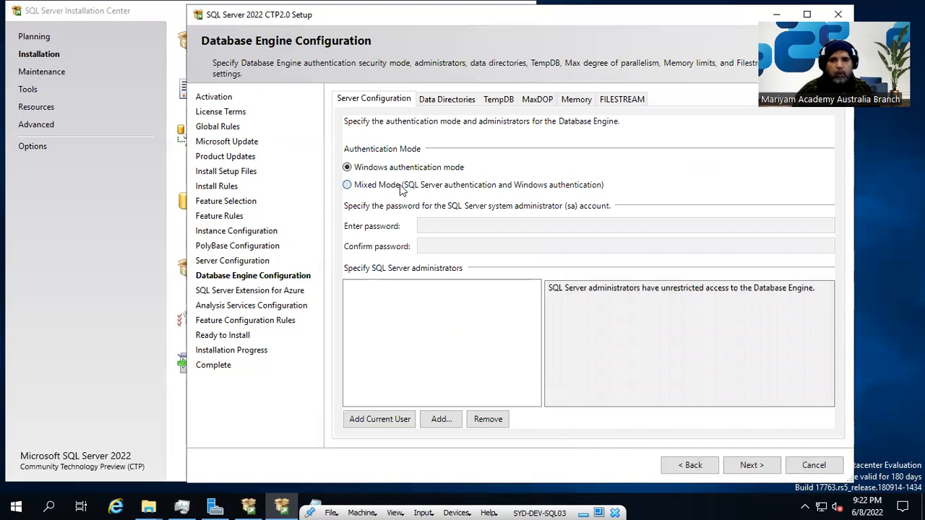
{"action": "type", "text": "••"}
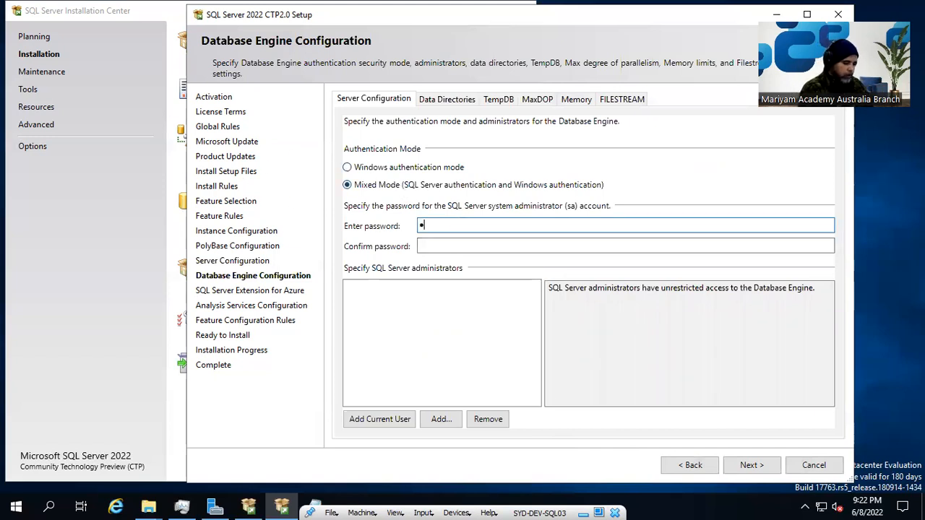
{"action": "type", "text": "•••••"}
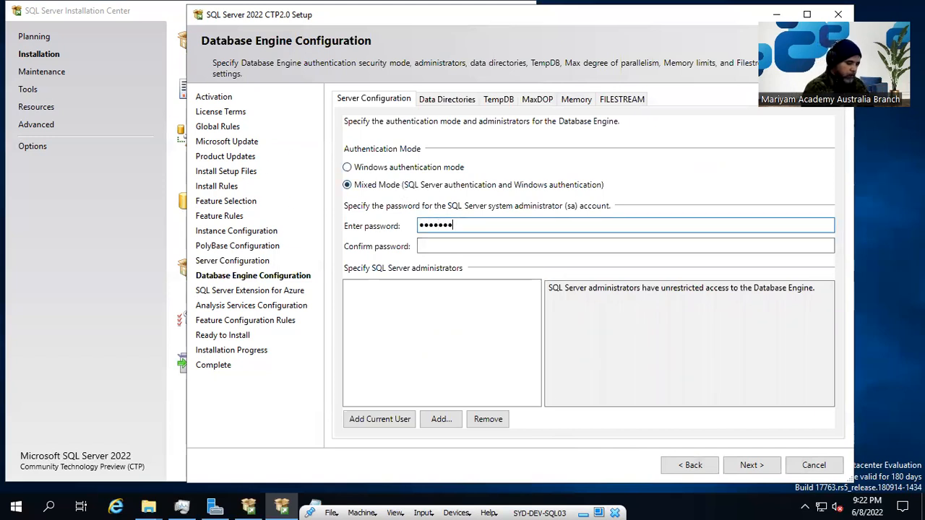
{"action": "type", "text": "••"}
{"action": "key", "text": "Tab"}
{"action": "type", "text": "•••••••••"}
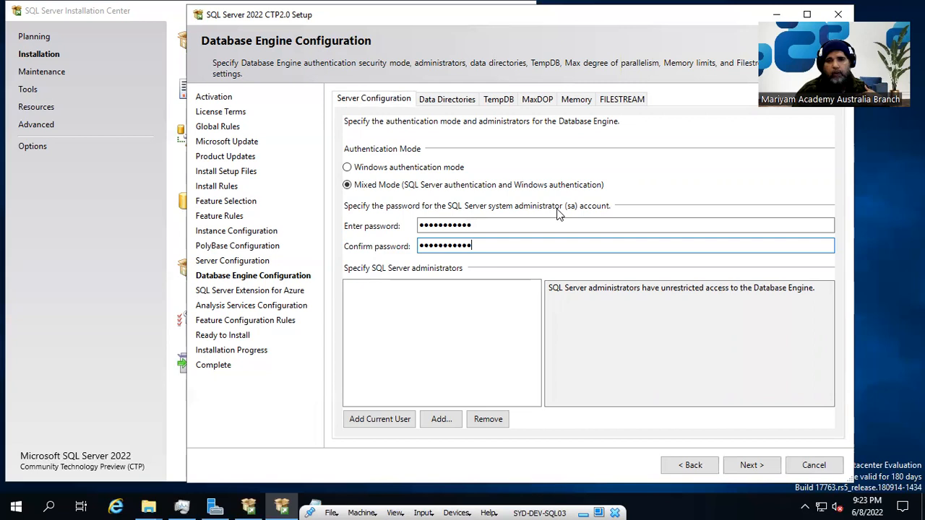
{"action": "left_click", "coordinate": [375, 420]}
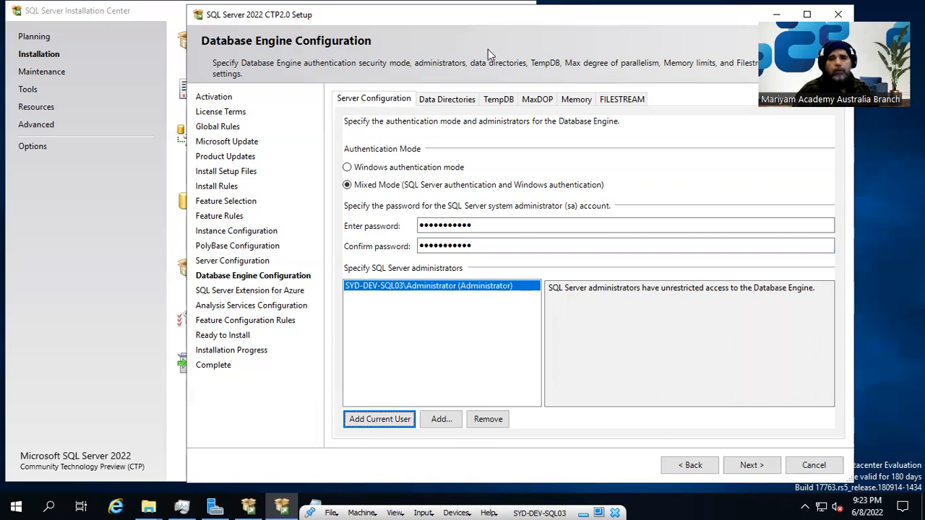
Step: Review the Database Engine's data directories, TempDB files and maximum degree of parallelism settings
{"action": "left_click", "coordinate": [459, 100]}
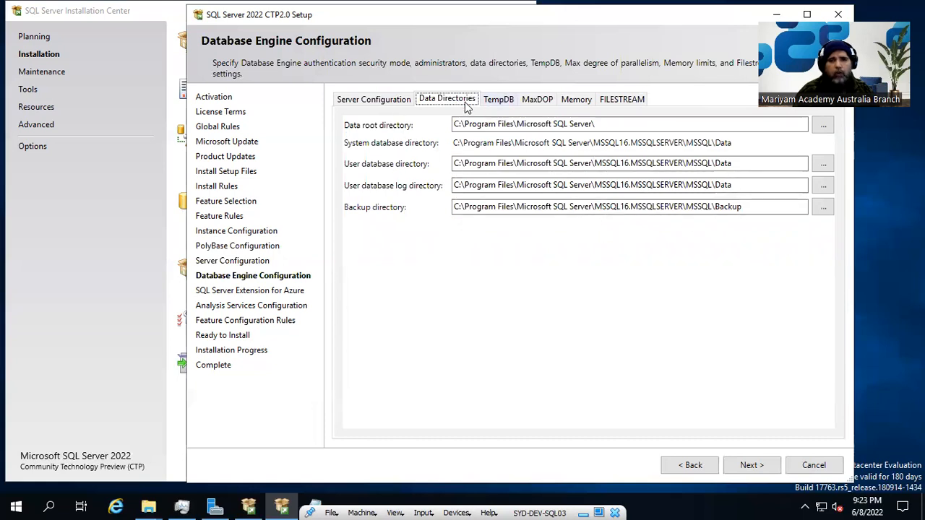
{"action": "left_click", "coordinate": [503, 105]}
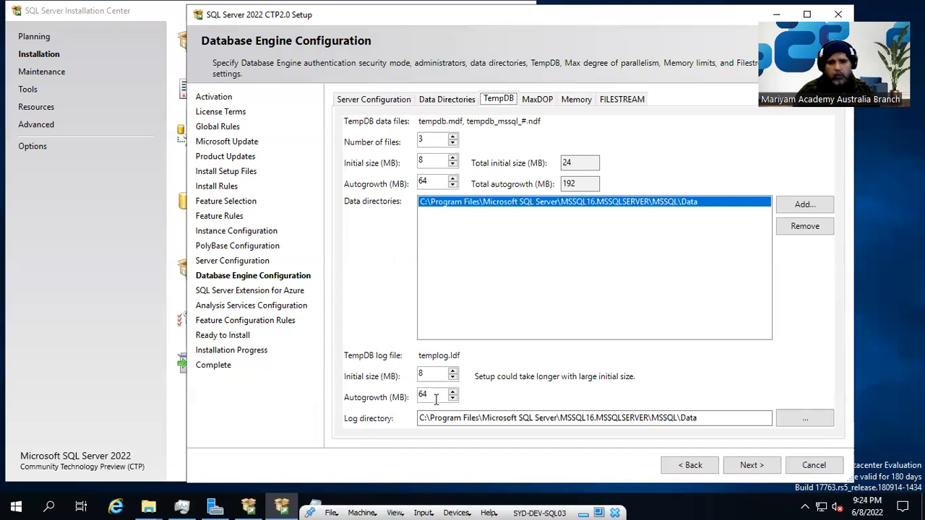
{"action": "left_click", "coordinate": [538, 101]}
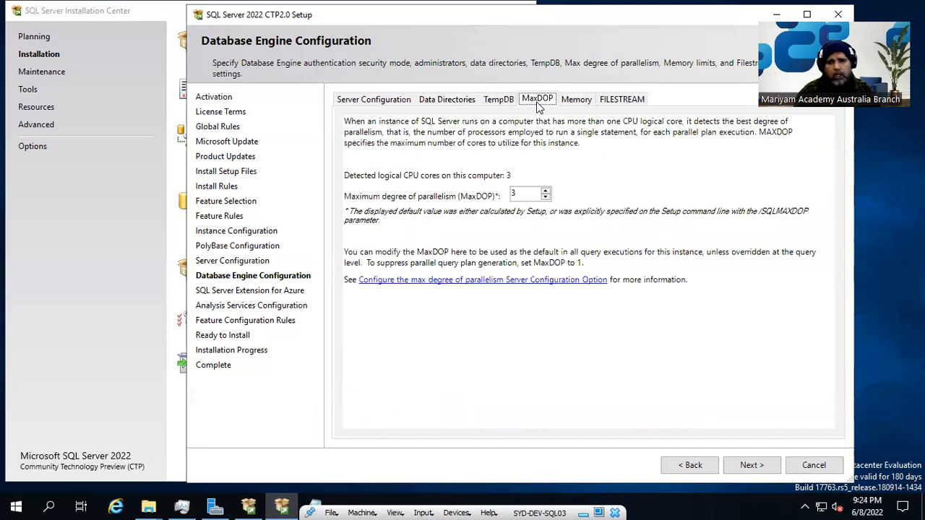
Step: Compare the recommended and default server memory options for the Database Engine and choose Recommended
{"action": "left_click", "coordinate": [582, 105]}
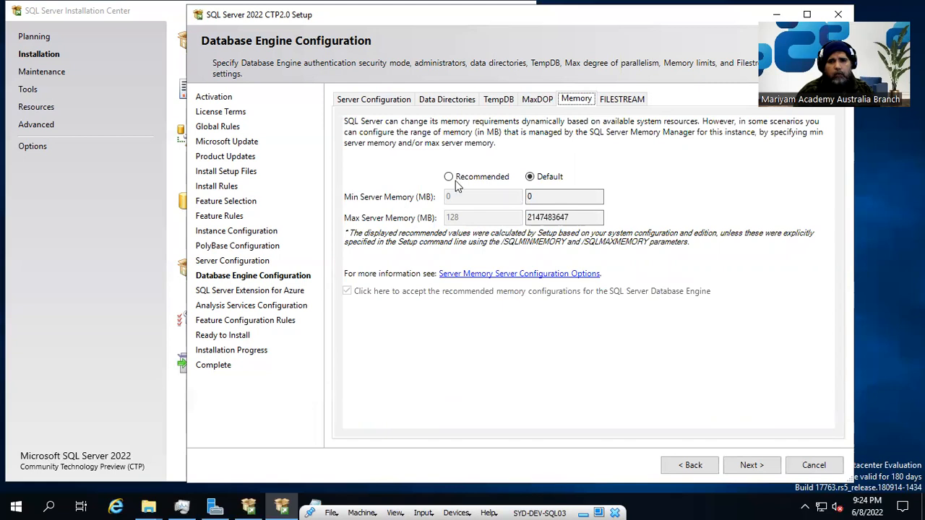
{"action": "left_click", "coordinate": [486, 178]}
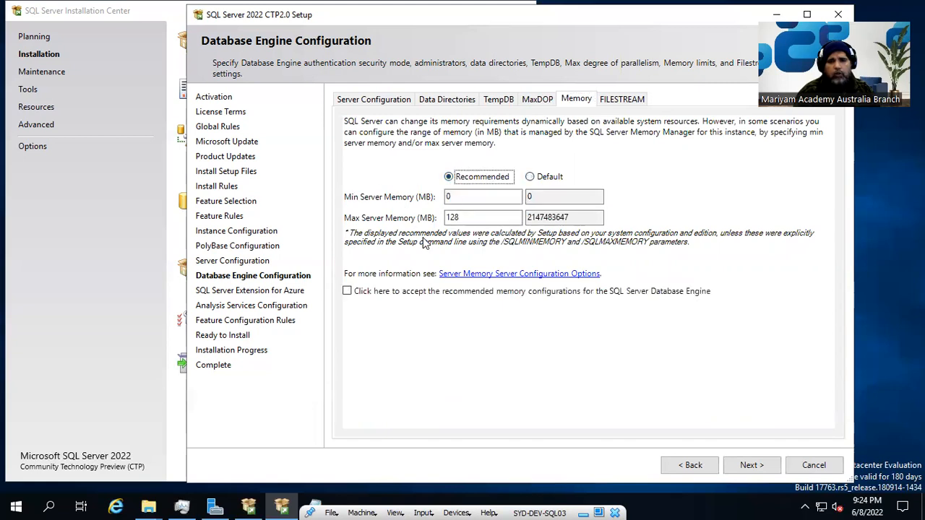
{"action": "left_click", "coordinate": [540, 179]}
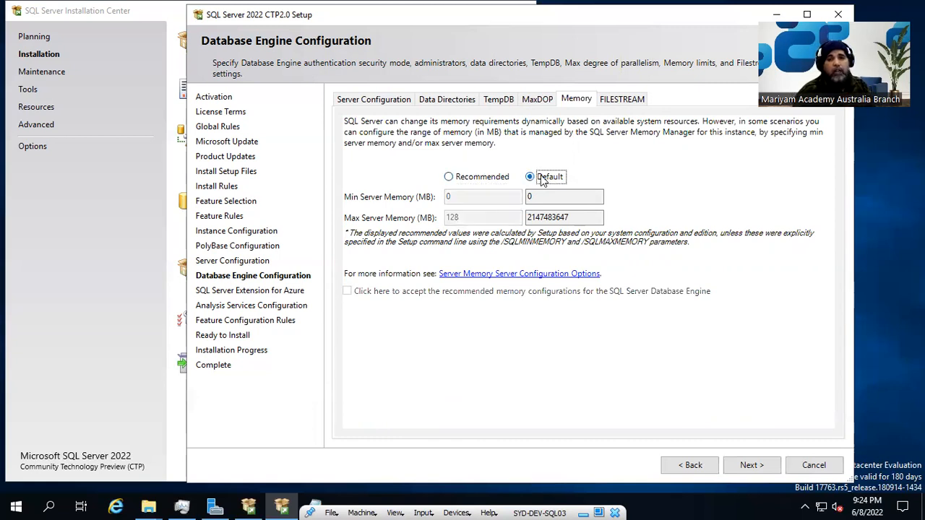
{"action": "left_click", "coordinate": [566, 219]}
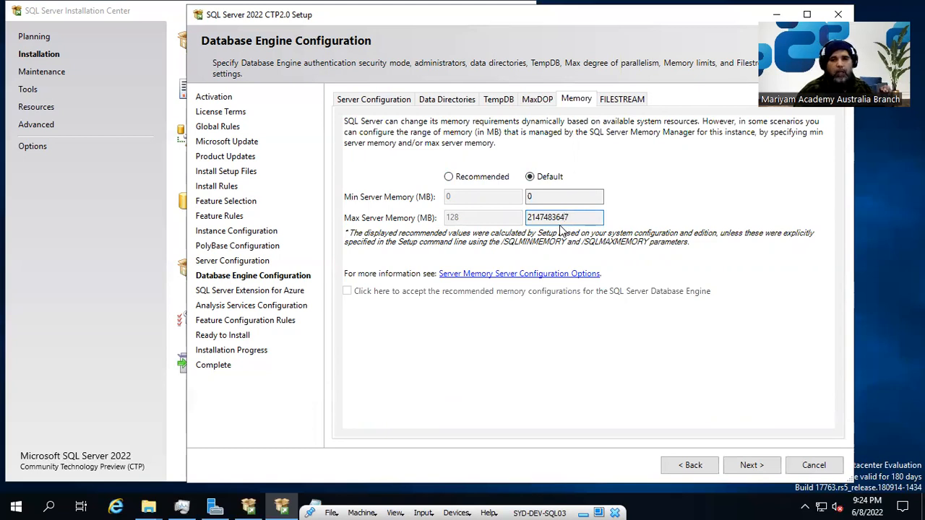
{"action": "left_click", "coordinate": [482, 178]}
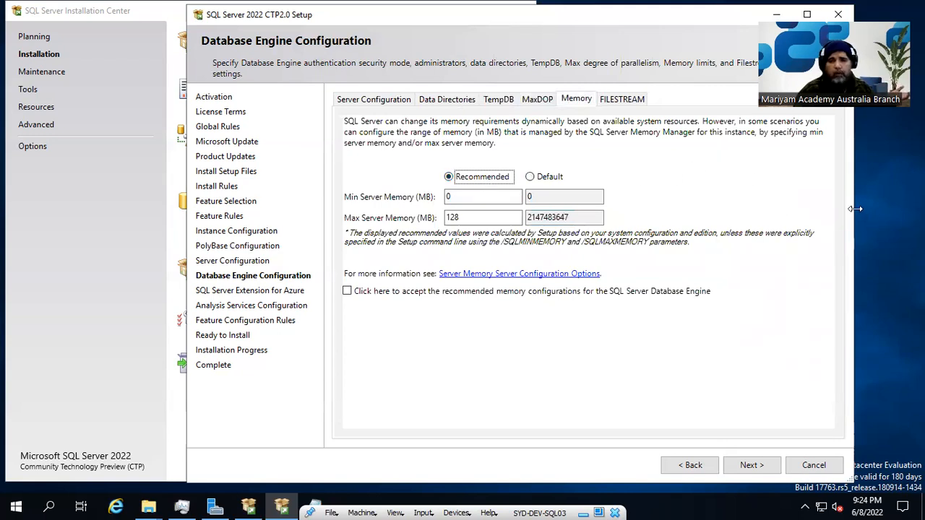
Step: Open Task Manager to check the machine's memory, and calculate 9 × 1024 in Calculator
{"action": "right_click", "coordinate": [716, 506]}
{"action": "left_click", "coordinate": [765, 436]}
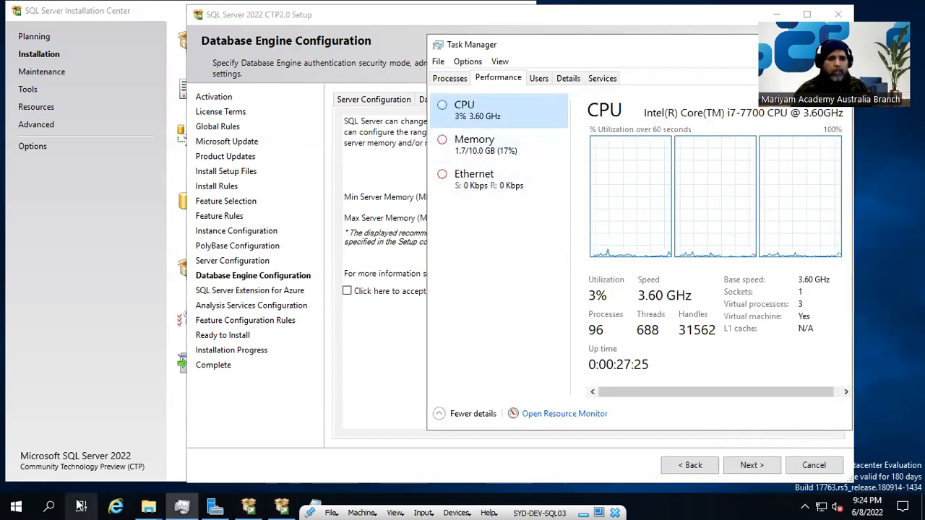
{"action": "right_click", "coordinate": [16, 506]}
{"action": "left_click", "coordinate": [55, 446]}
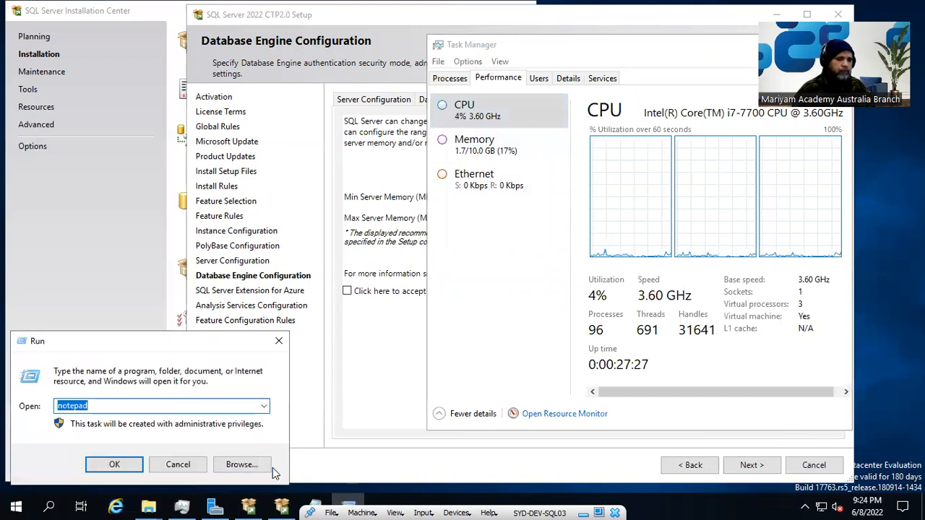
{"action": "type", "text": "calc"}
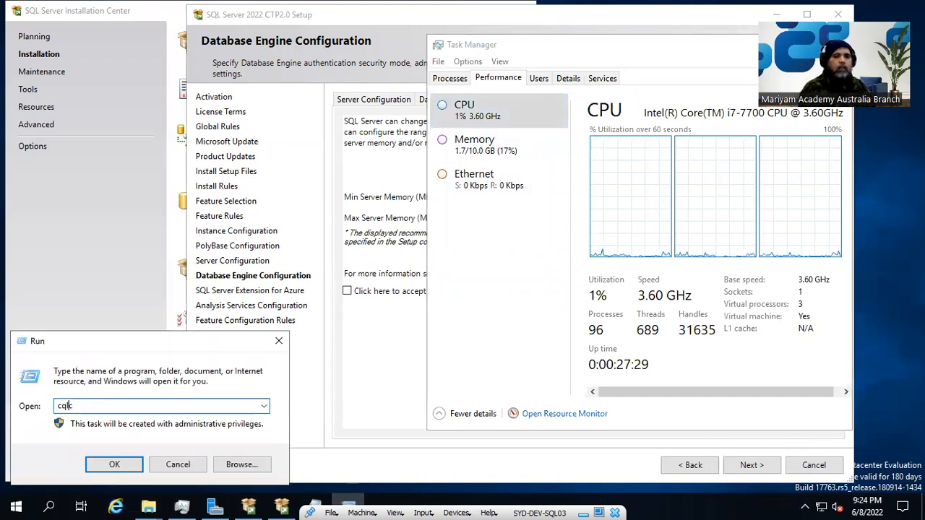
{"action": "key", "text": "Return"}
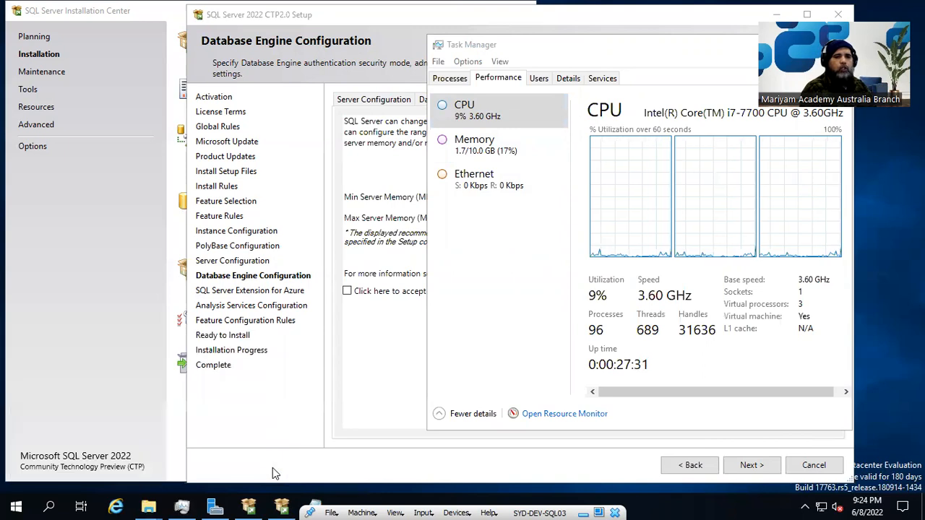
{"action": "type", "text": "9"}
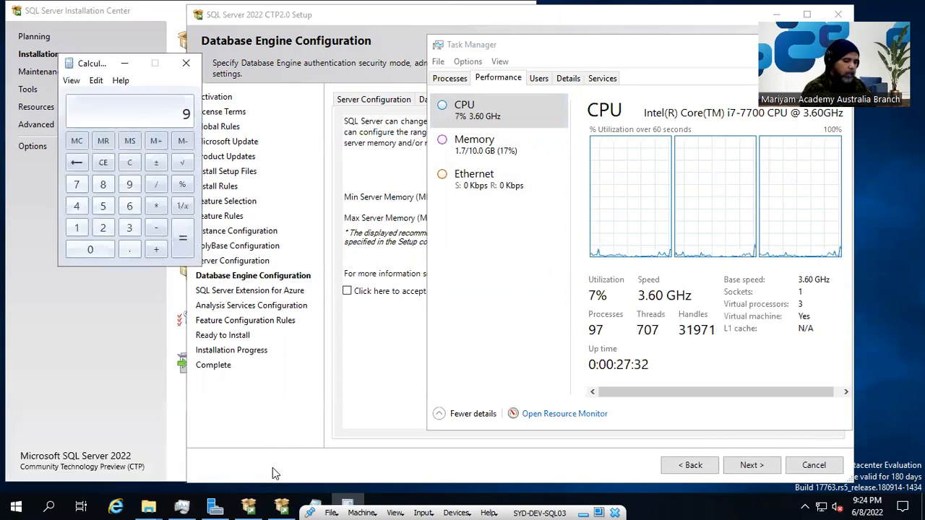
{"action": "type", "text": "1024"}
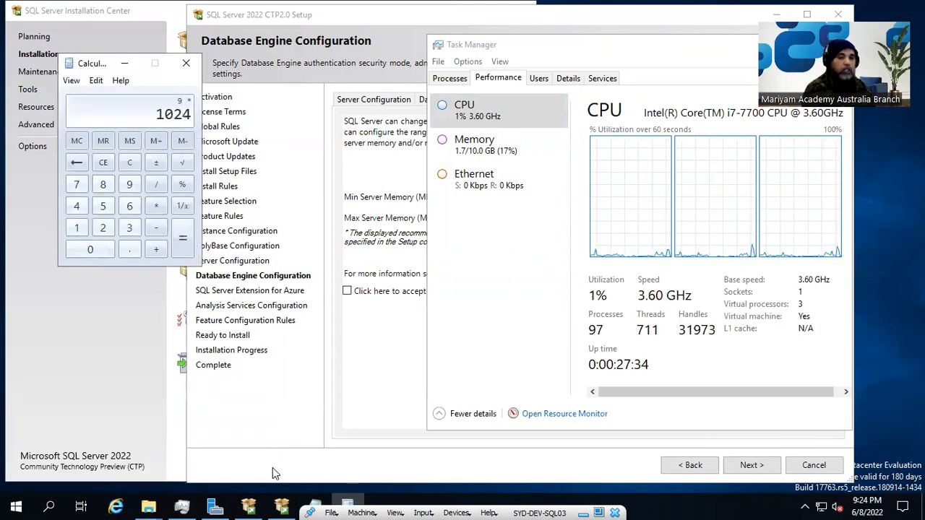
{"action": "key", "text": "Return"}
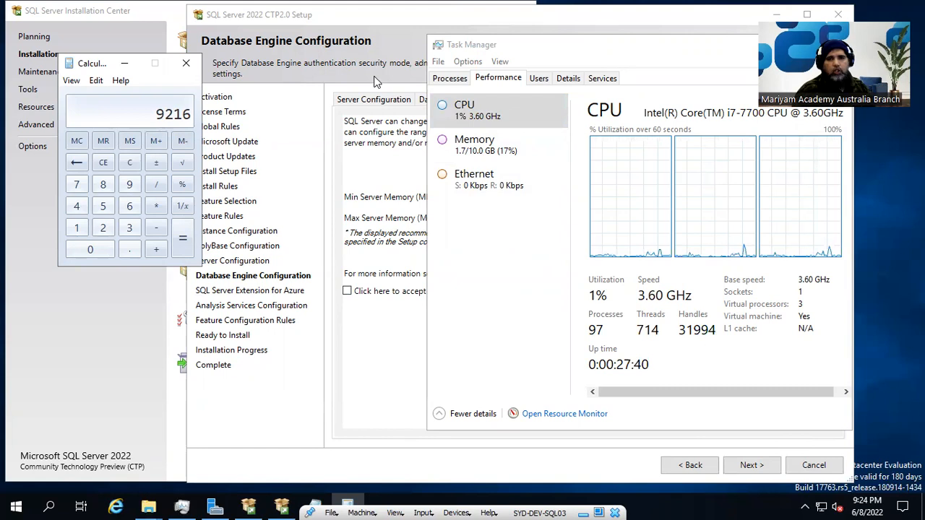
Step: Return to SQL Server Setup and set the recommended Max Server Memory to 9216 MB
{"action": "left_click", "coordinate": [427, 18]}
{"action": "left_click", "coordinate": [460, 217]}
{"action": "left_click_drag", "start_coordinate": [460, 218], "coordinate": [322, 219]}
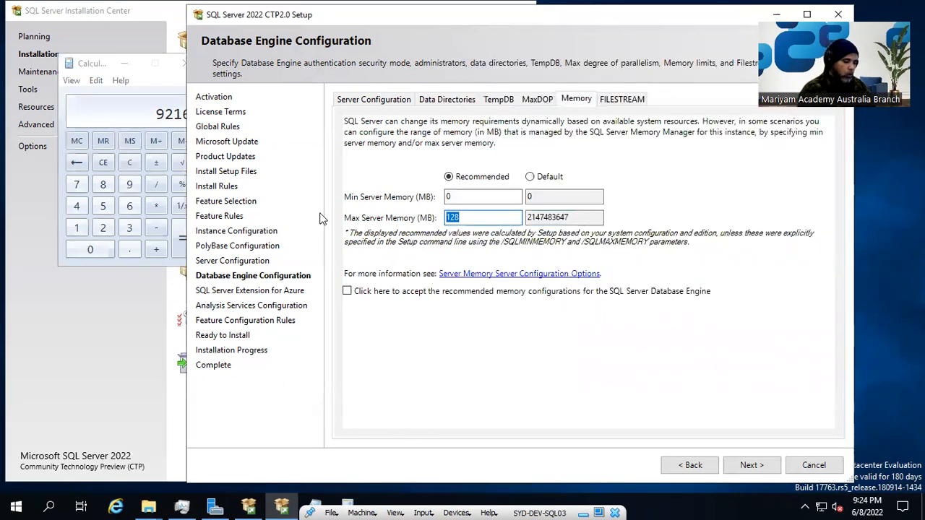
{"action": "type", "text": "9216"}
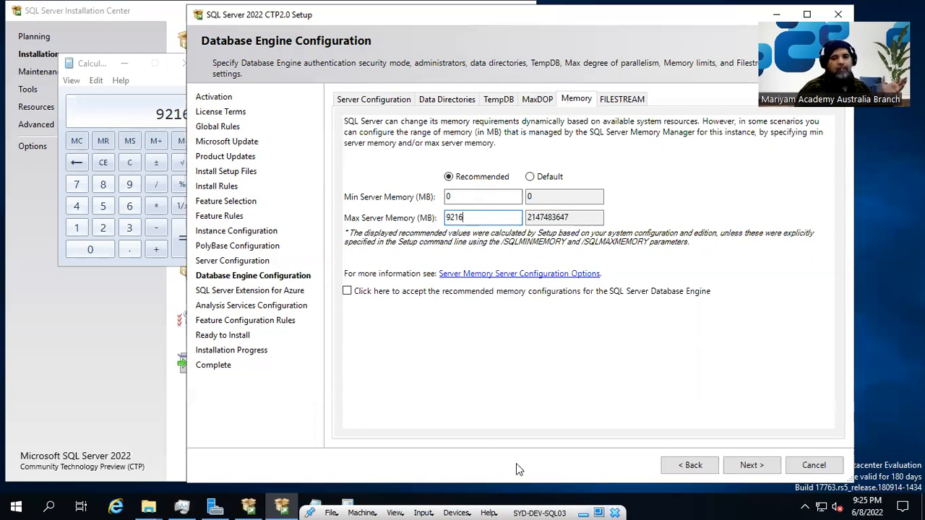
Step: Accept the recommended memory configuration for the Database Engine and continue to SQL Server Extension for Azure
{"action": "left_click", "coordinate": [753, 467]}
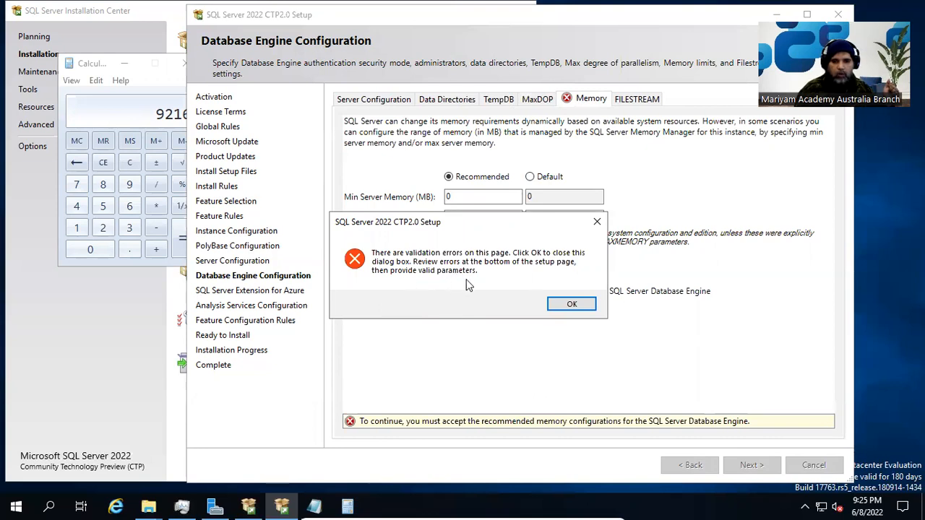
{"action": "left_click", "coordinate": [572, 304]}
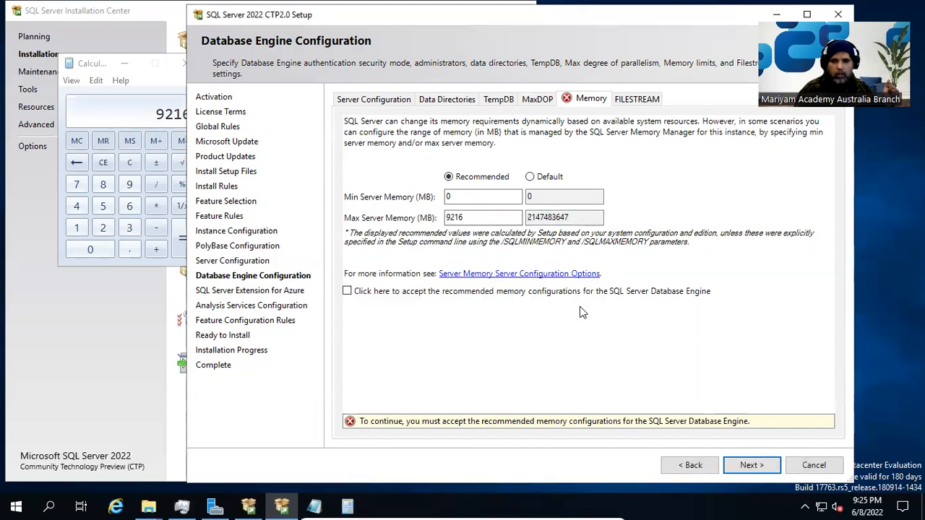
{"action": "left_click", "coordinate": [364, 295]}
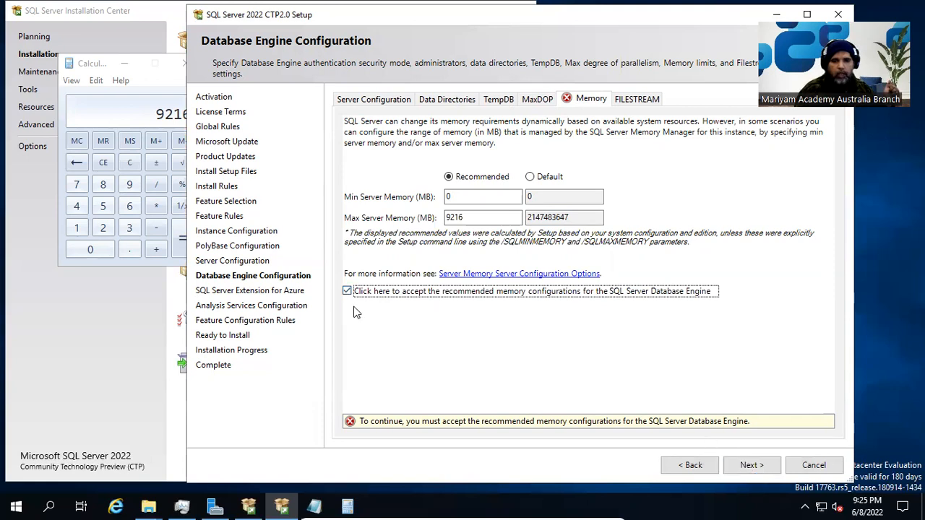
{"action": "left_click", "coordinate": [752, 466]}
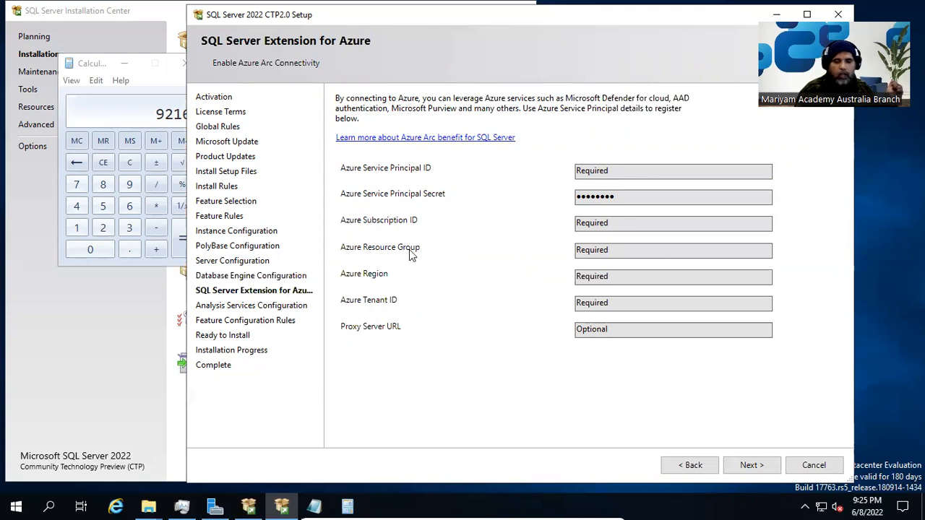
Step: Clear the Azure Service Principal ID, restore its placeholder text Required, and try to continue without real Azure details
{"action": "left_click", "coordinate": [639, 195]}
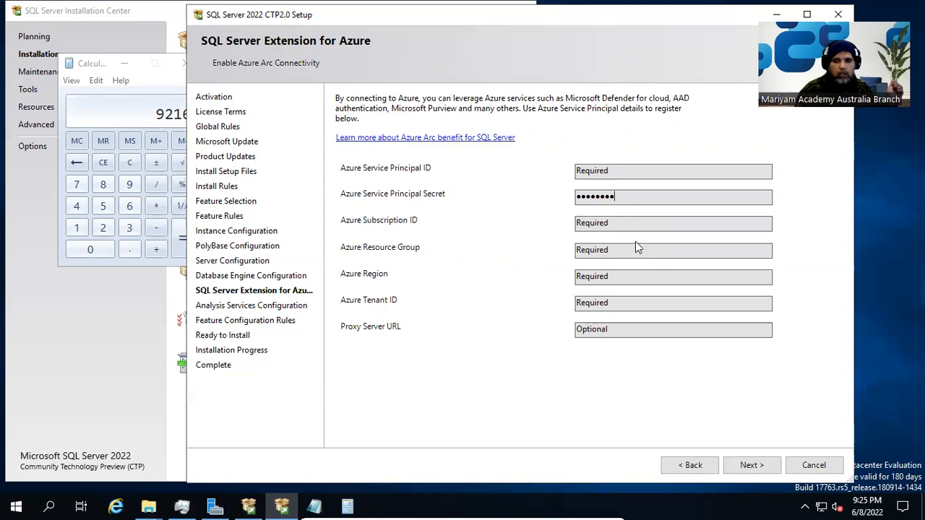
{"action": "left_click", "coordinate": [622, 171]}
{"action": "type", "text": "v"}
{"action": "key", "text": "BackSpace"}
{"action": "key", "text": "BackSpace"}
{"action": "key", "text": "BackSpace"}
{"action": "key", "text": "BackSpace"}
{"action": "key", "text": "BackSpace"}
{"action": "key", "text": "BackSpace"}
{"action": "key", "text": "BackSpace"}
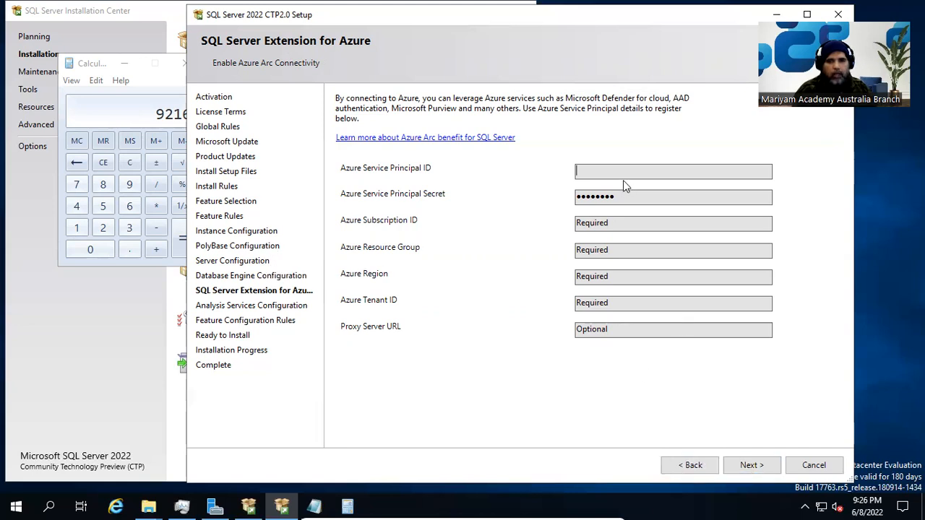
{"action": "type", "text": "Required"}
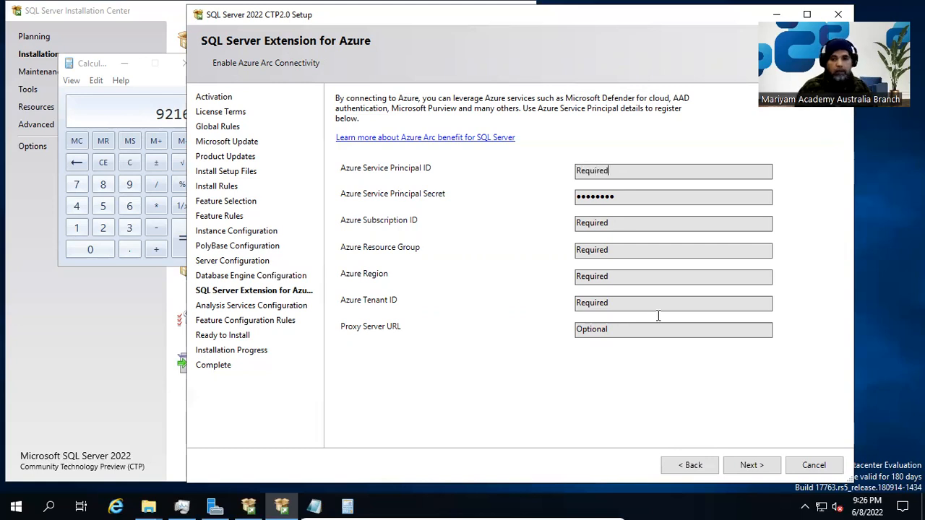
{"action": "left_click", "coordinate": [752, 465]}
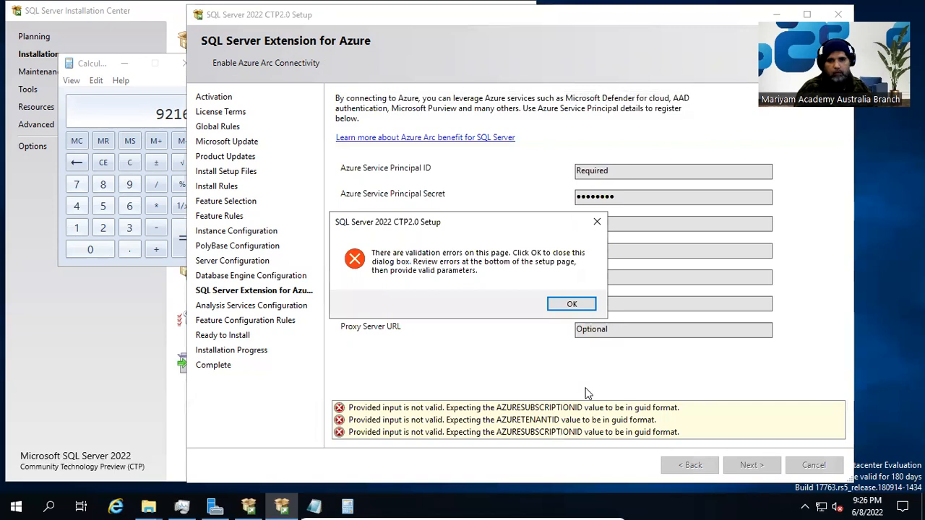
{"action": "left_click", "coordinate": [570, 305]}
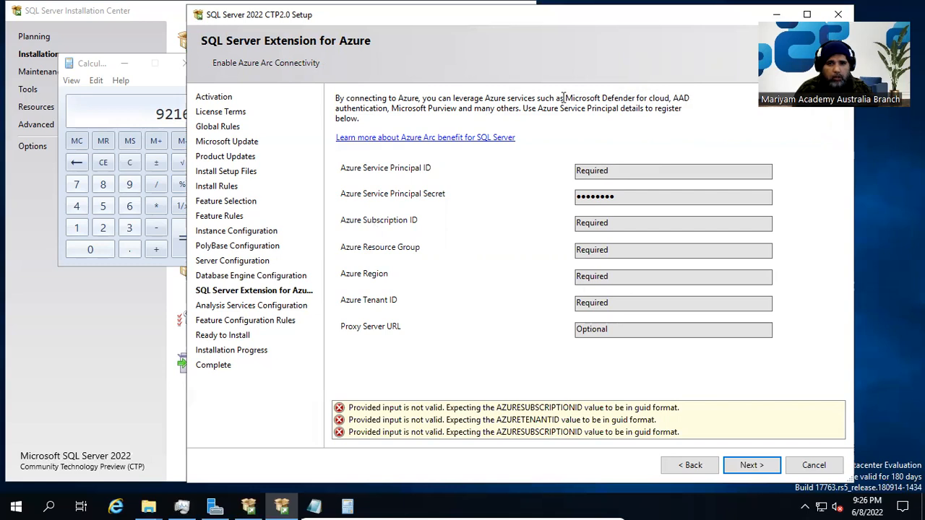
Step: Go back through the setup pages from SQL Server Extension for Azure to Feature Selection
{"action": "left_click", "coordinate": [692, 466]}
{"action": "left_click", "coordinate": [691, 465]}
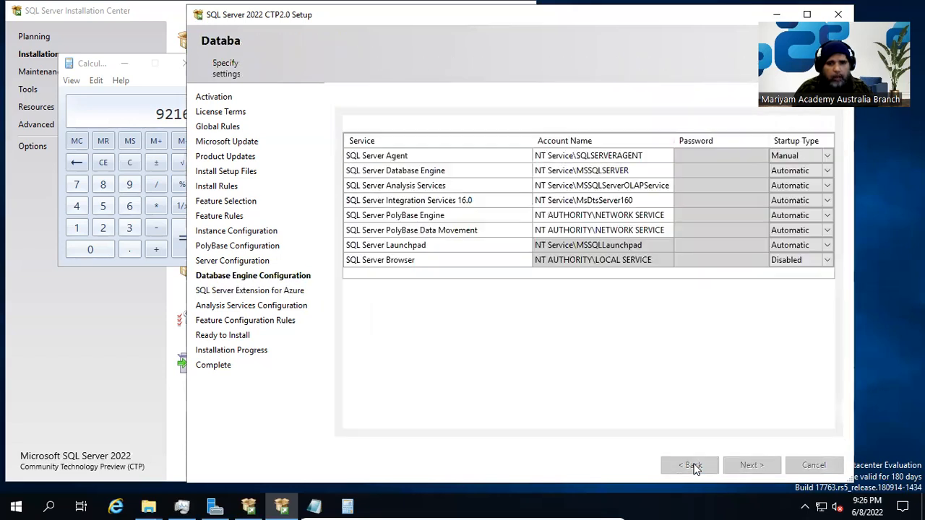
{"action": "left_click", "coordinate": [692, 466]}
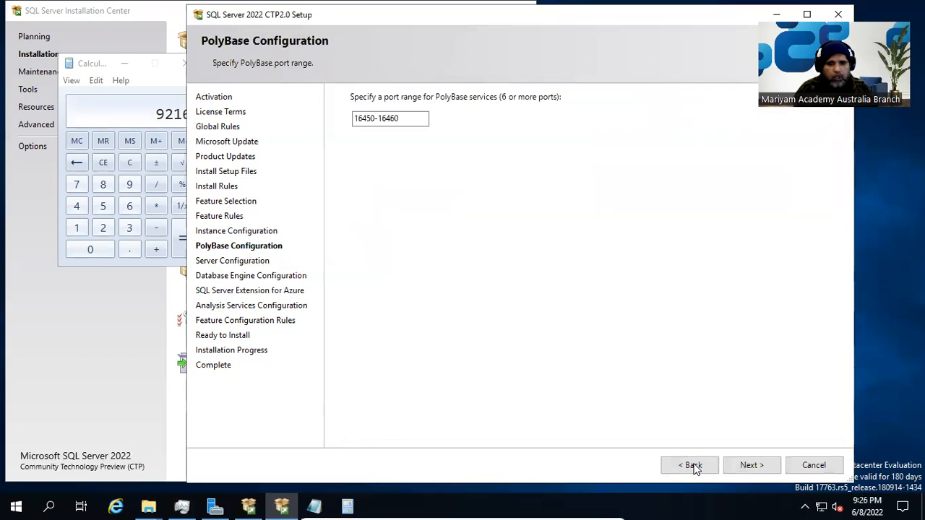
{"action": "left_click", "coordinate": [691, 465]}
{"action": "left_click", "coordinate": [692, 466]}
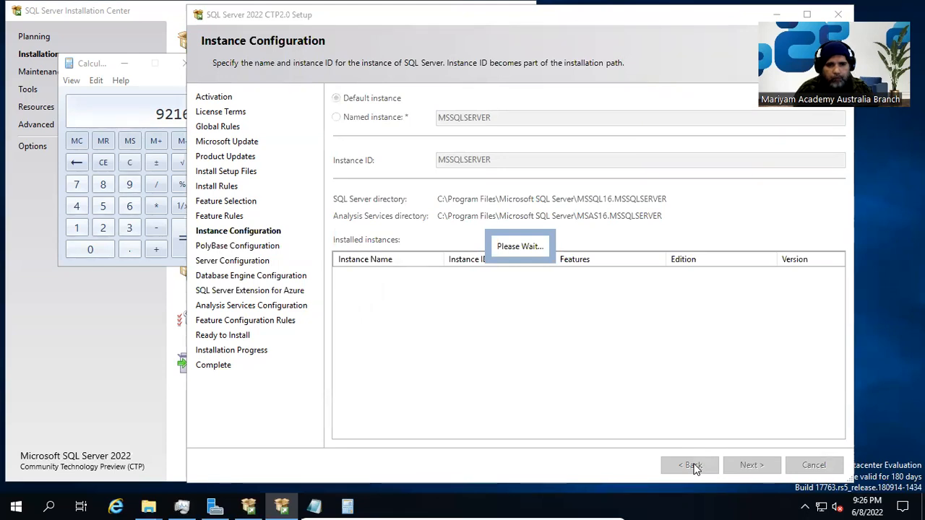
{"action": "left_click", "coordinate": [693, 466]}
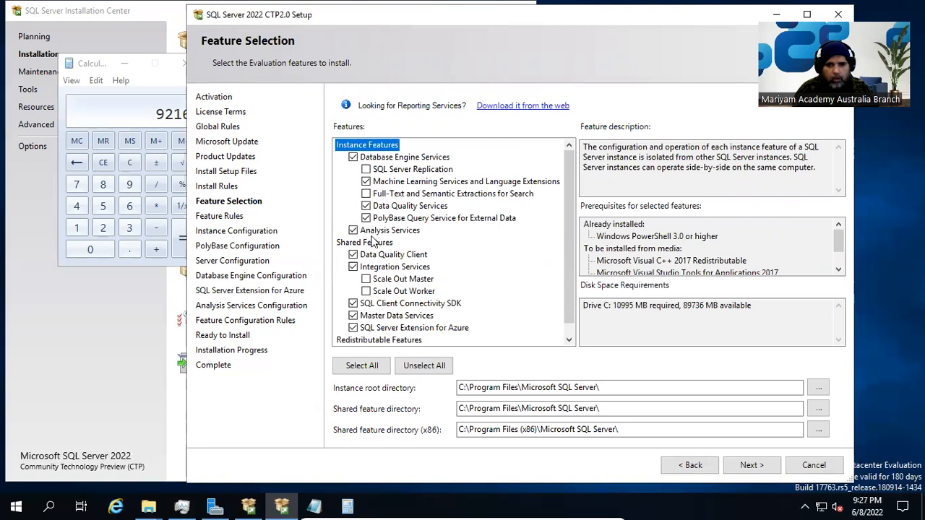
Step: Exclude SQL Server Extension for Azure from the features and continue with the existing settings up to Analysis Services Configuration
{"action": "scroll", "coordinate": [399, 291], "scroll_direction": "down", "scroll_amount": 1}
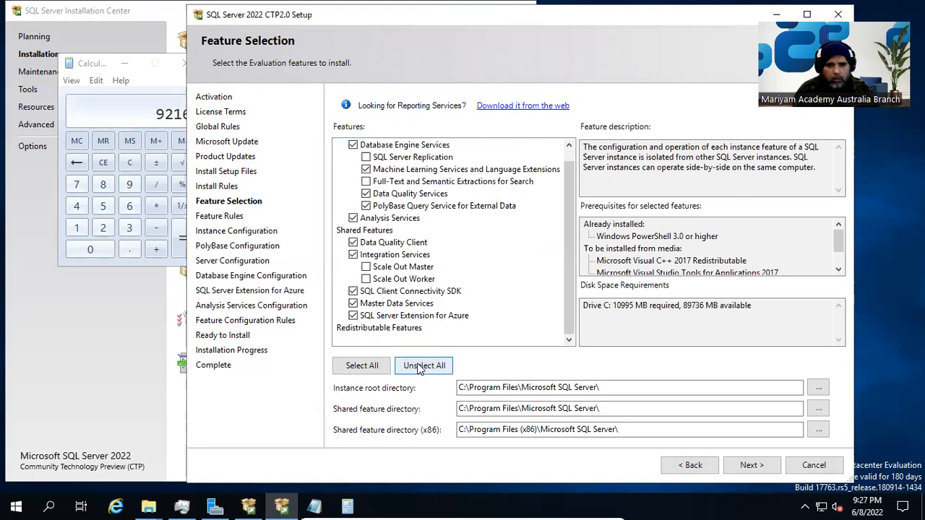
{"action": "left_click", "coordinate": [353, 316]}
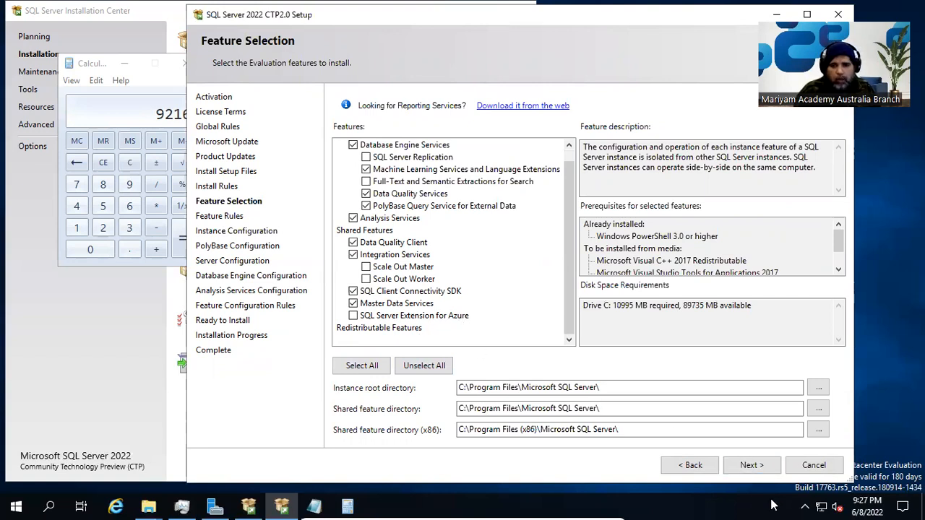
{"action": "left_click", "coordinate": [754, 468]}
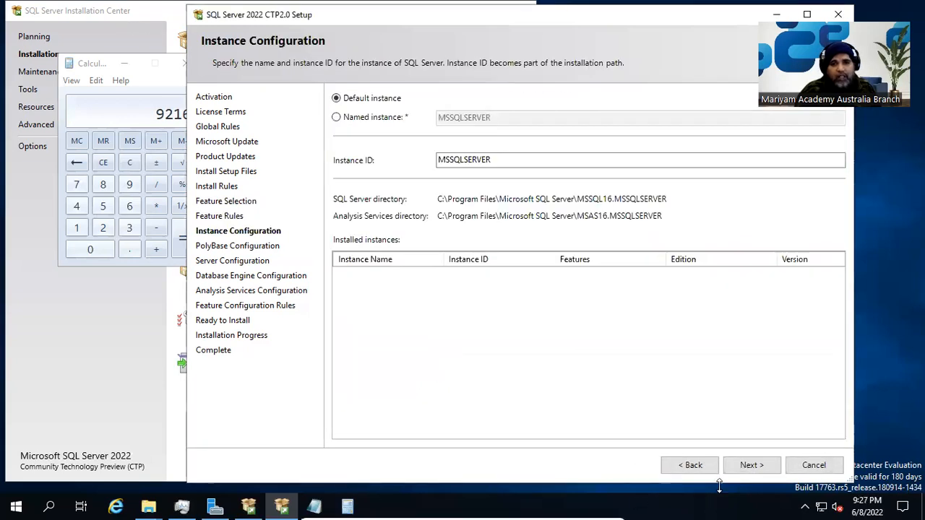
{"action": "left_click", "coordinate": [748, 468]}
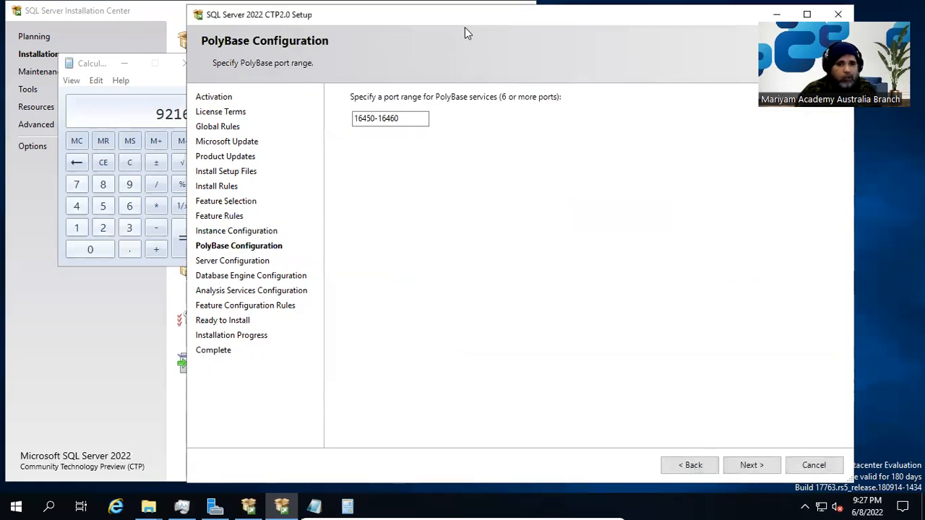
{"action": "left_click", "coordinate": [749, 471]}
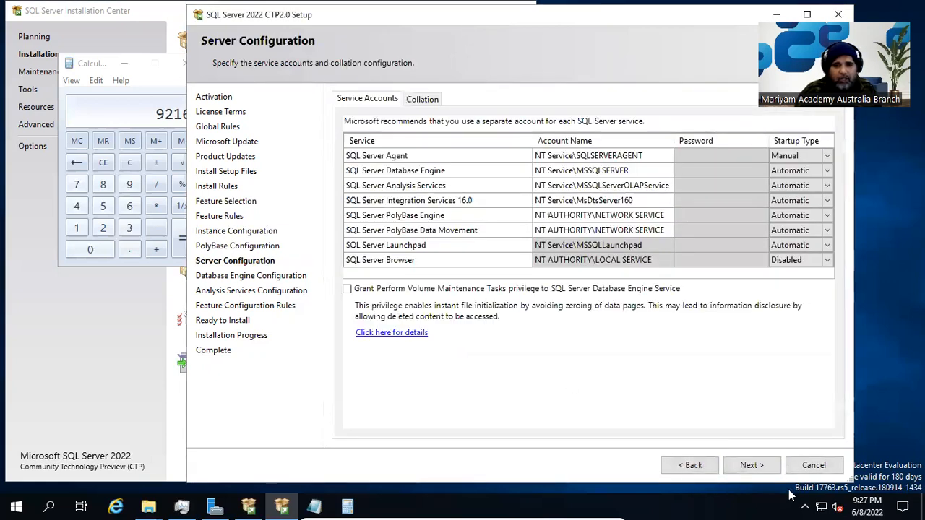
{"action": "left_click", "coordinate": [752, 468]}
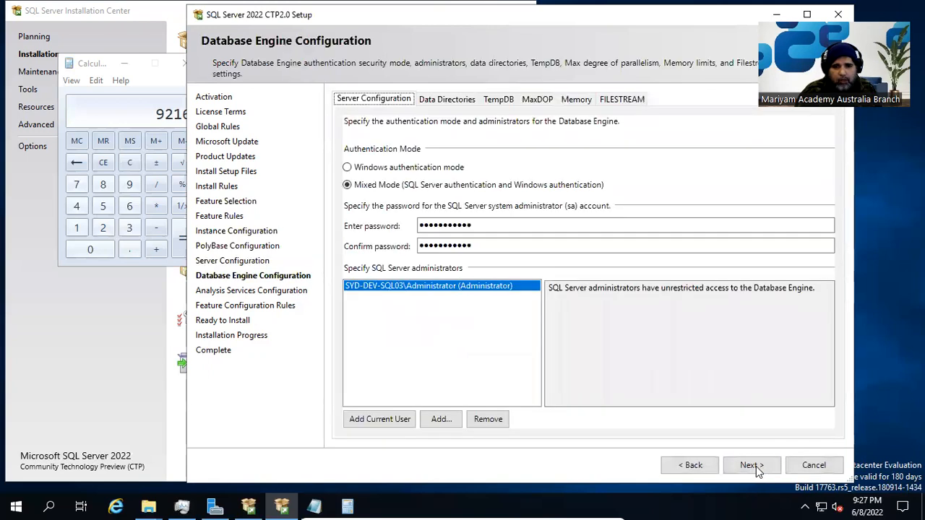
{"action": "left_click", "coordinate": [756, 466]}
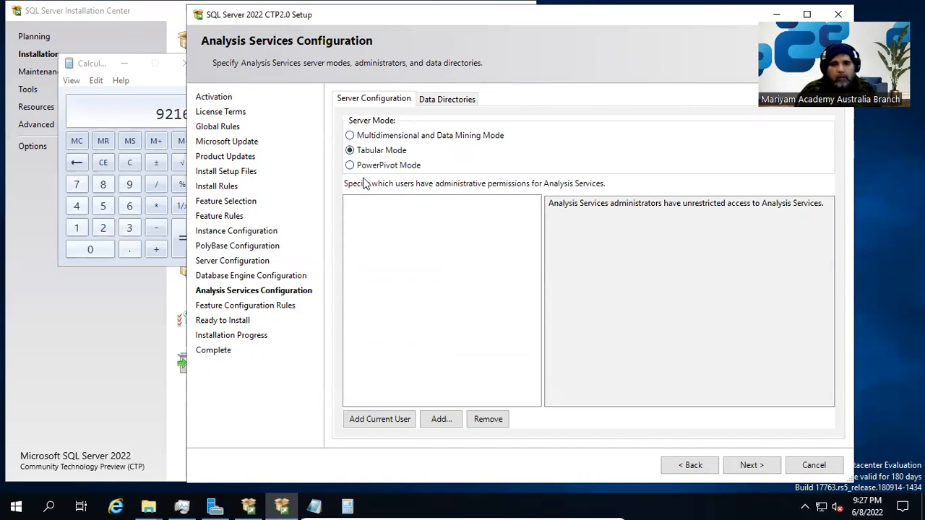
Step: Add the current user as Analysis Services administrator and continue to the Ready to Install summary
{"action": "left_click", "coordinate": [383, 419]}
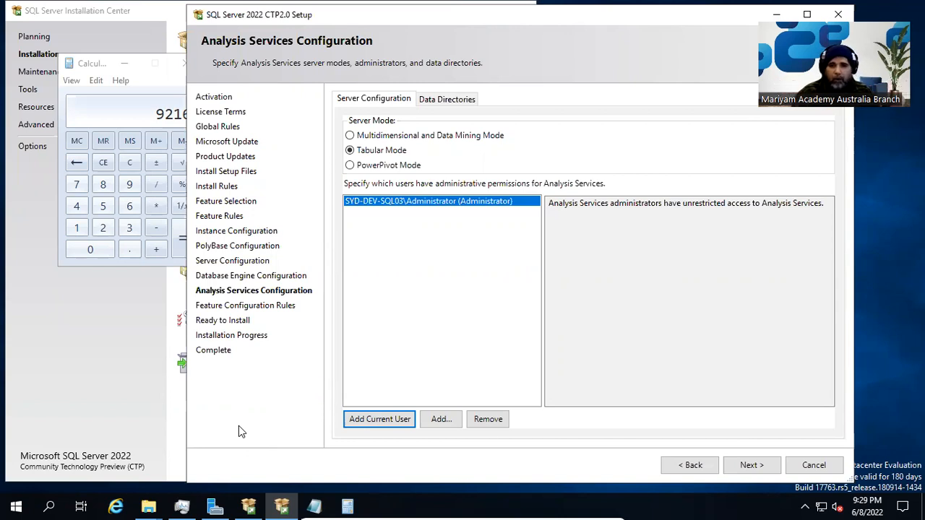
{"action": "left_click", "coordinate": [748, 465]}
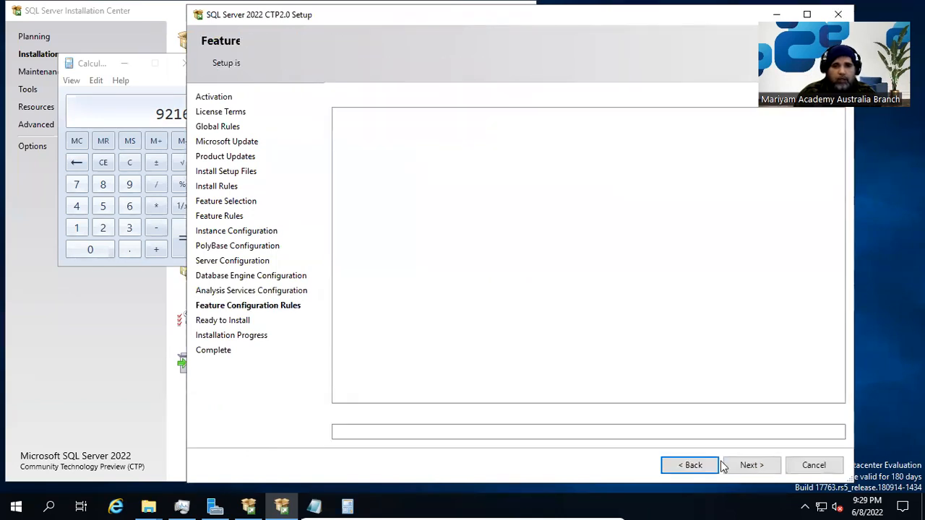
Step: Copy the configuration file path from the summary and open that ConfigurationFile.ini through the Windows Run dialog
{"action": "left_click_drag", "start_coordinate": [755, 433], "coordinate": [312, 436]}
{"action": "key", "text": "ctrl+c"}
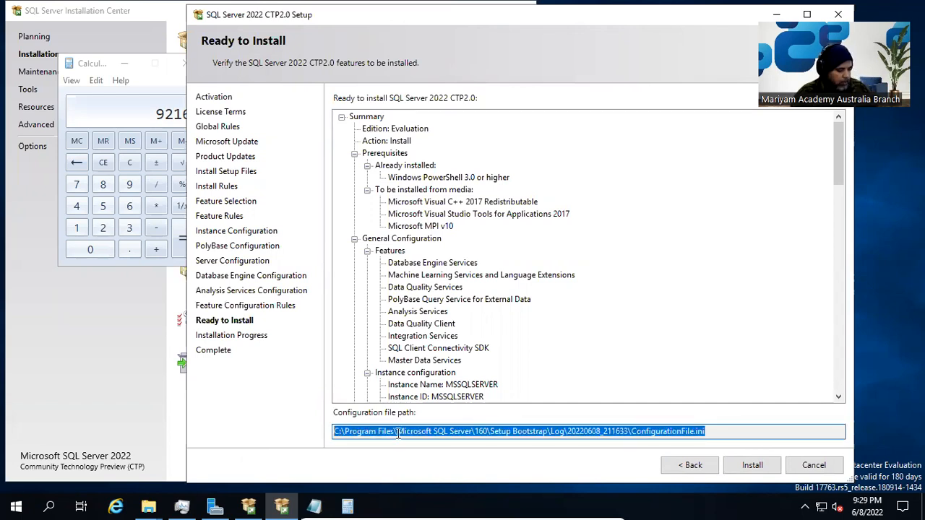
{"action": "right_click", "coordinate": [16, 506]}
{"action": "left_click", "coordinate": [54, 439]}
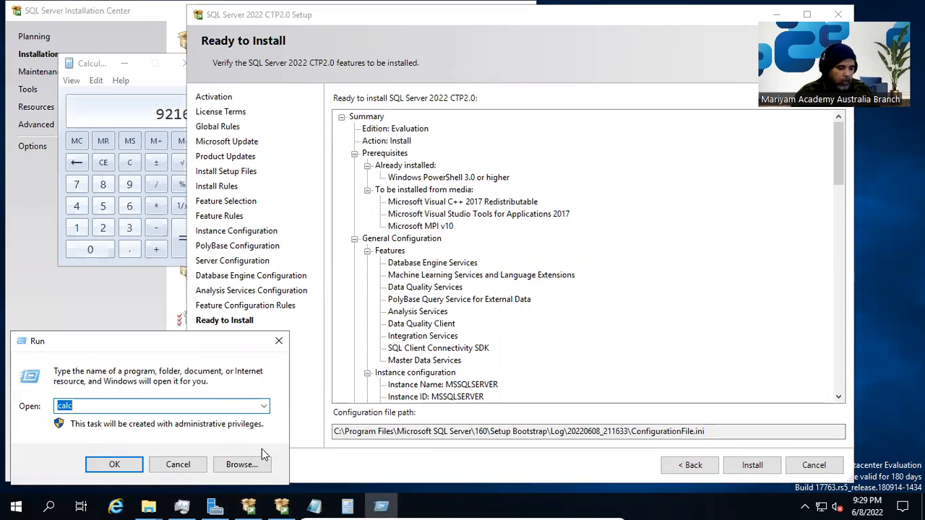
{"action": "key", "text": "ctrl+v"}
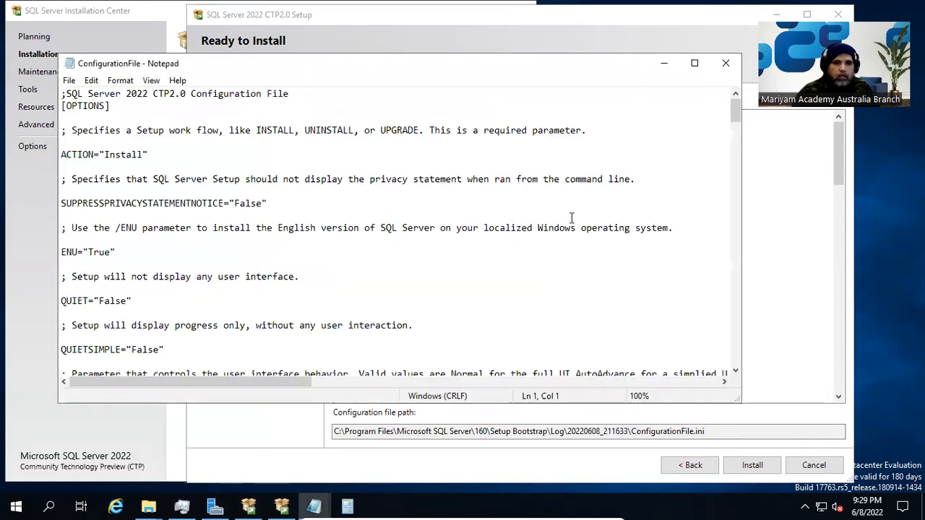
Step: Begin saving a copy of the configuration file and create a folder named Config for it in C:\Work
{"action": "left_click", "coordinate": [68, 80]}
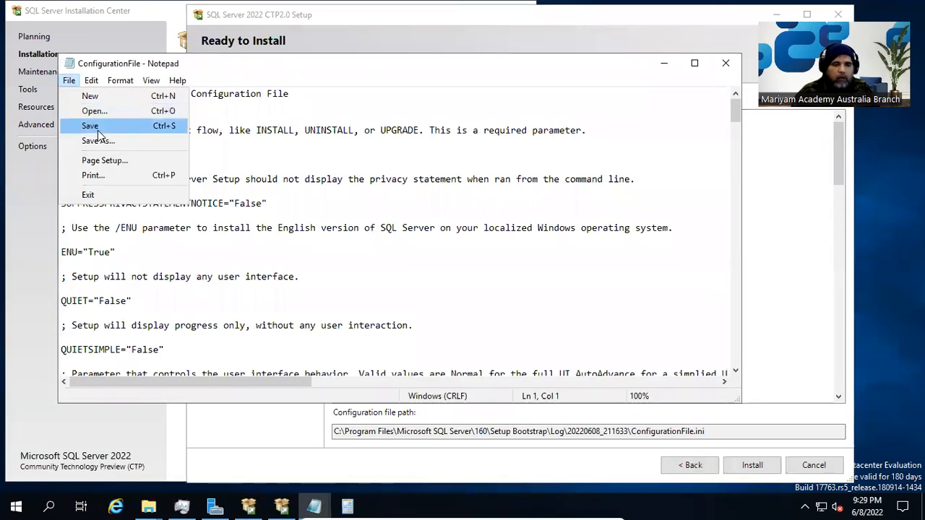
{"action": "left_click", "coordinate": [112, 142]}
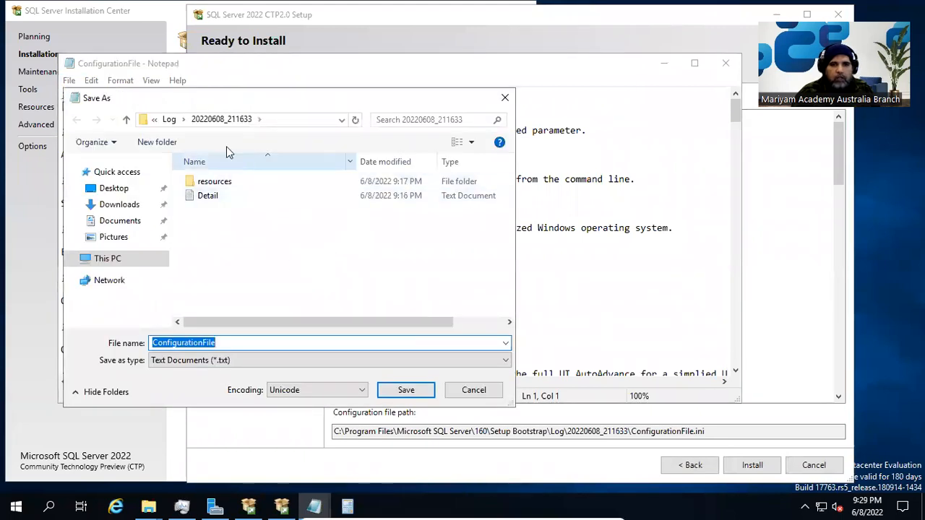
{"action": "left_click_drag", "start_coordinate": [513, 405], "coordinate": [649, 435]}
{"action": "left_click", "coordinate": [118, 260]}
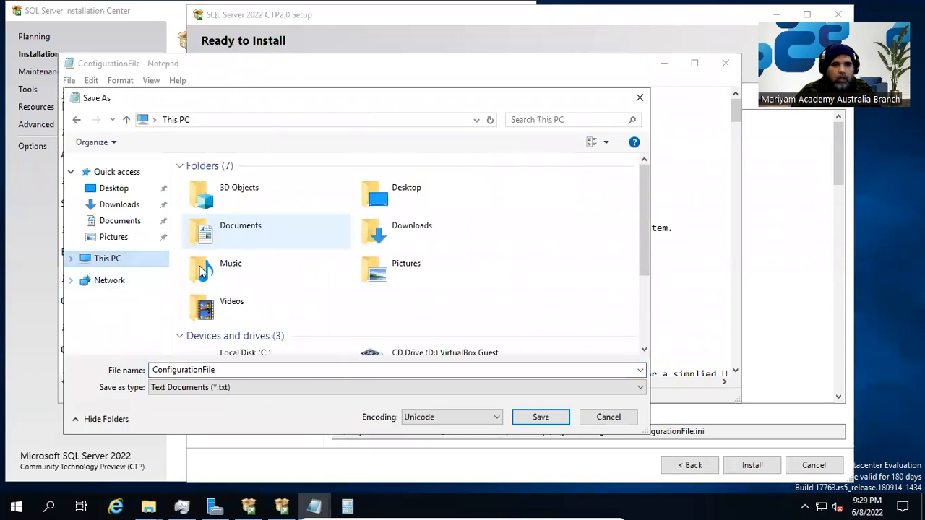
{"action": "scroll", "coordinate": [269, 312], "scroll_direction": "down", "scroll_amount": 3}
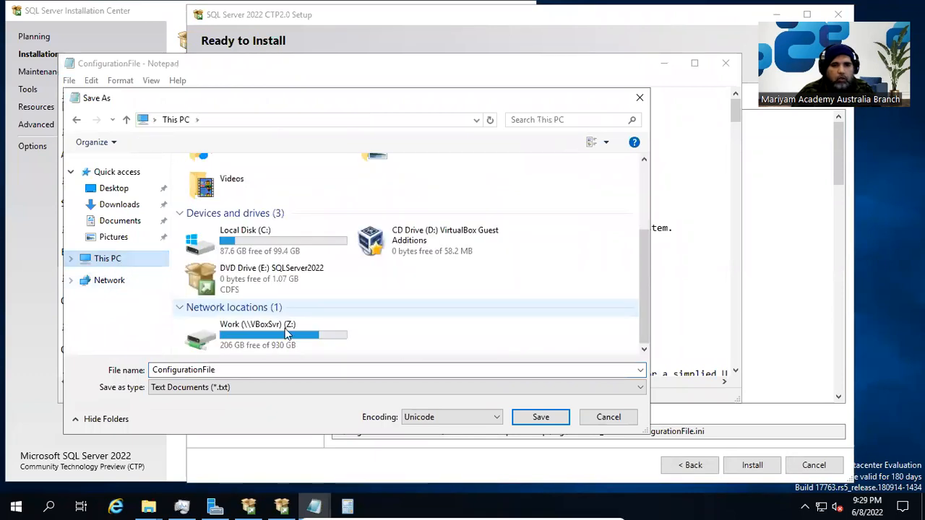
{"action": "double_click", "coordinate": [279, 249]}
{"action": "double_click", "coordinate": [215, 254]}
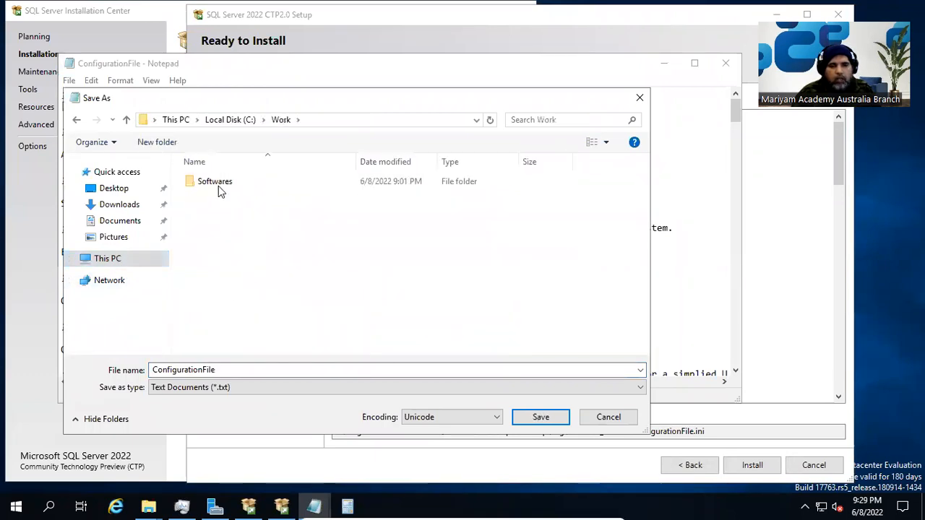
{"action": "left_click", "coordinate": [141, 145]}
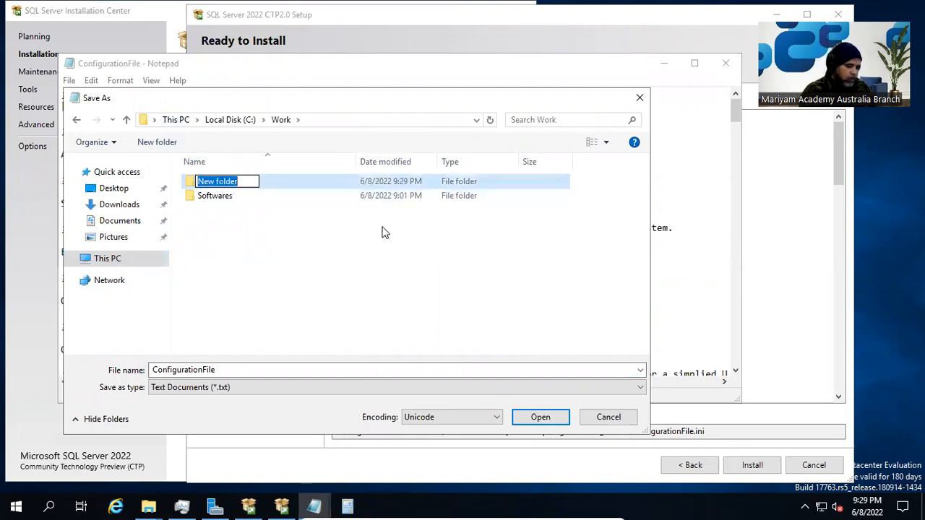
{"action": "type", "text": "Config"}
{"action": "key", "text": "Return"}
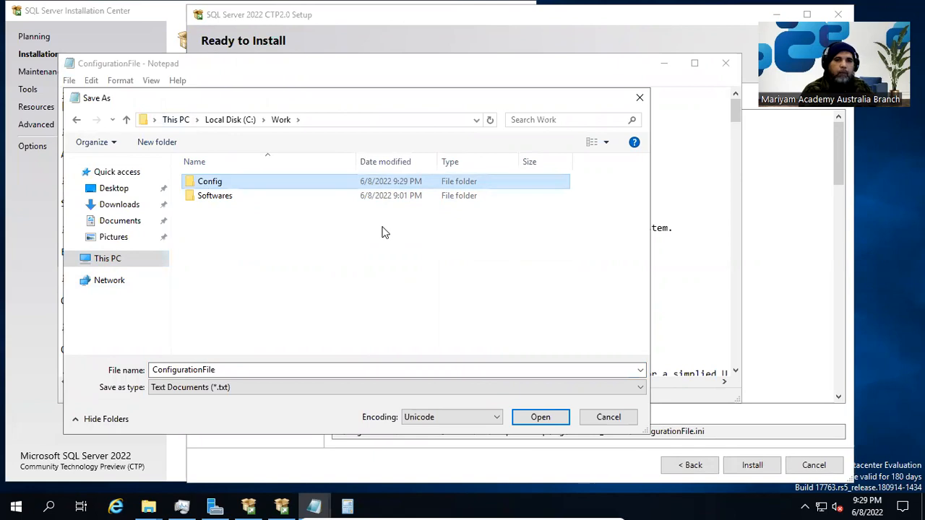
Step: Save the copy as ConfigurationFile in C:\Work\Config and close the file
{"action": "key", "text": "Return"}
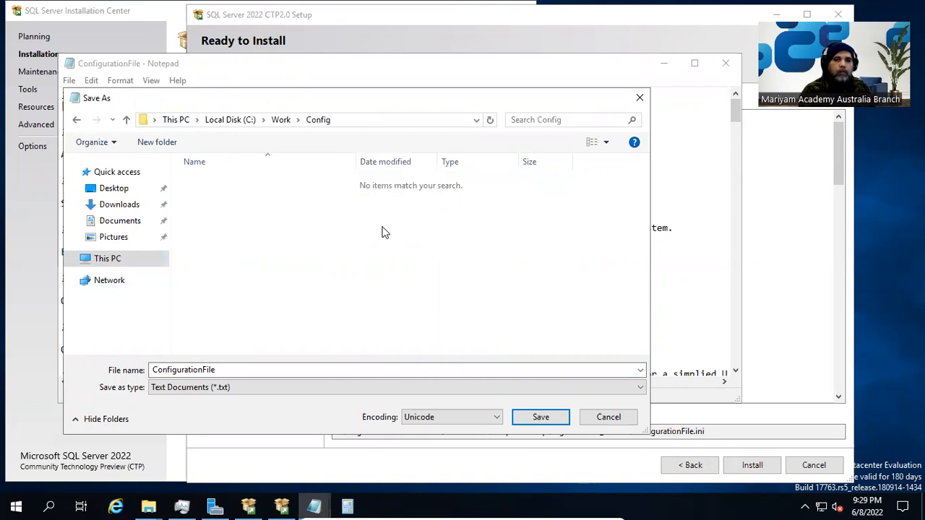
{"action": "left_click", "coordinate": [538, 417]}
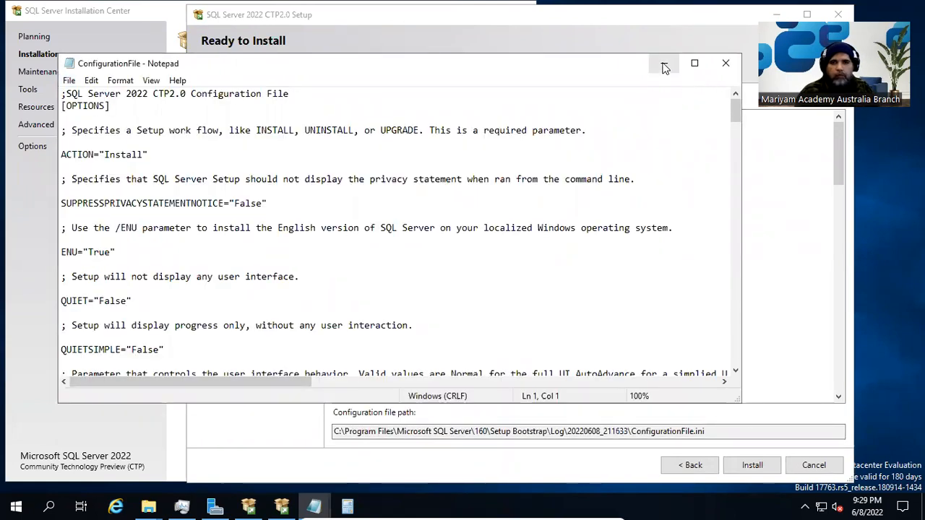
{"action": "left_click", "coordinate": [726, 62]}
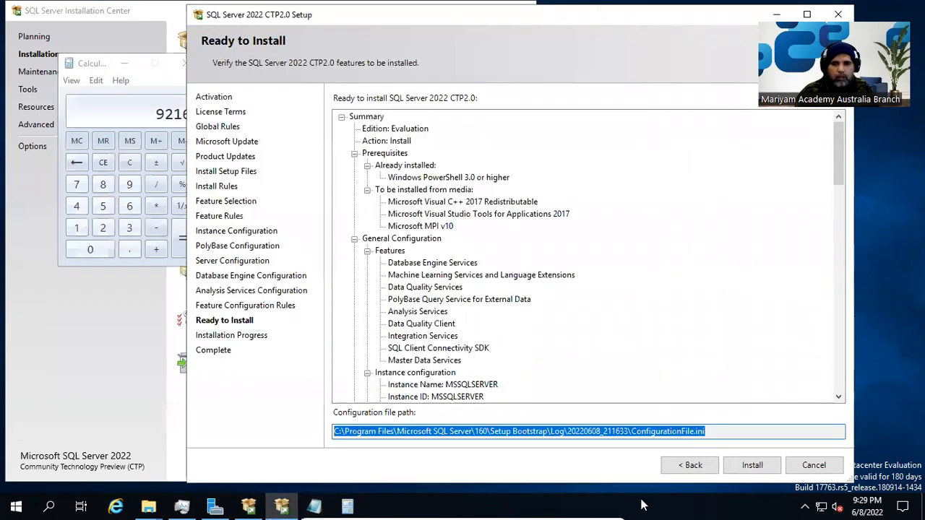
Step: Run the SQL Server installation and close the setup wizard after reviewing the status of every installed feature
{"action": "left_click", "coordinate": [751, 465]}
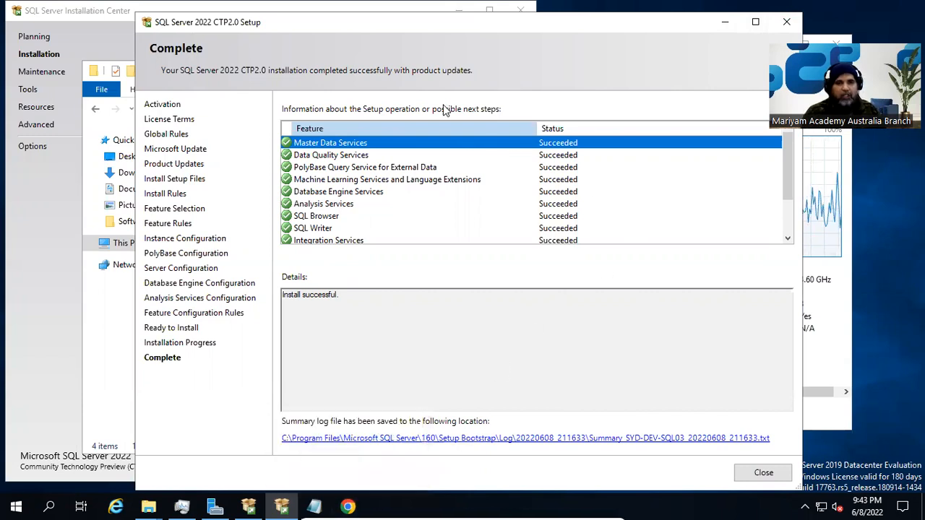
{"action": "scroll", "coordinate": [436, 193], "scroll_direction": "down", "scroll_amount": 2}
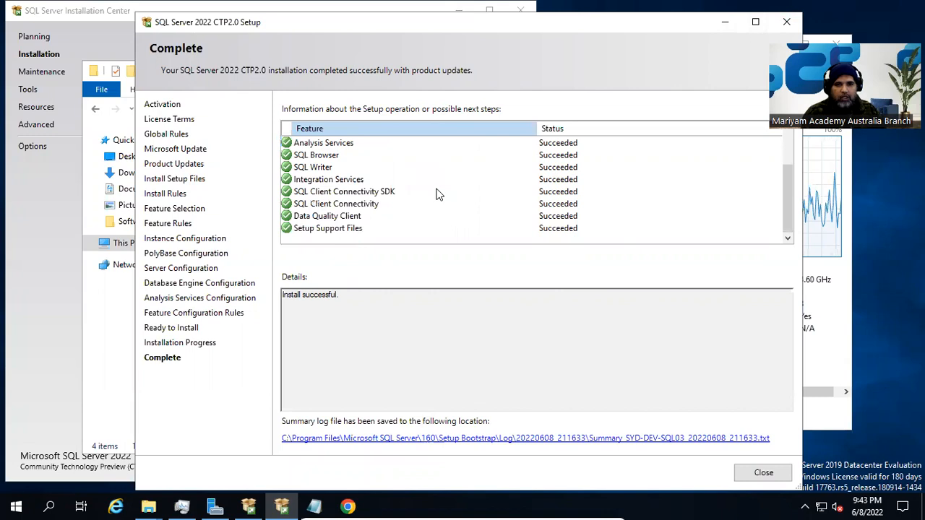
{"action": "scroll", "coordinate": [438, 196], "scroll_direction": "up", "scroll_amount": 2}
{"action": "scroll", "coordinate": [442, 199], "scroll_direction": "down", "scroll_amount": 2}
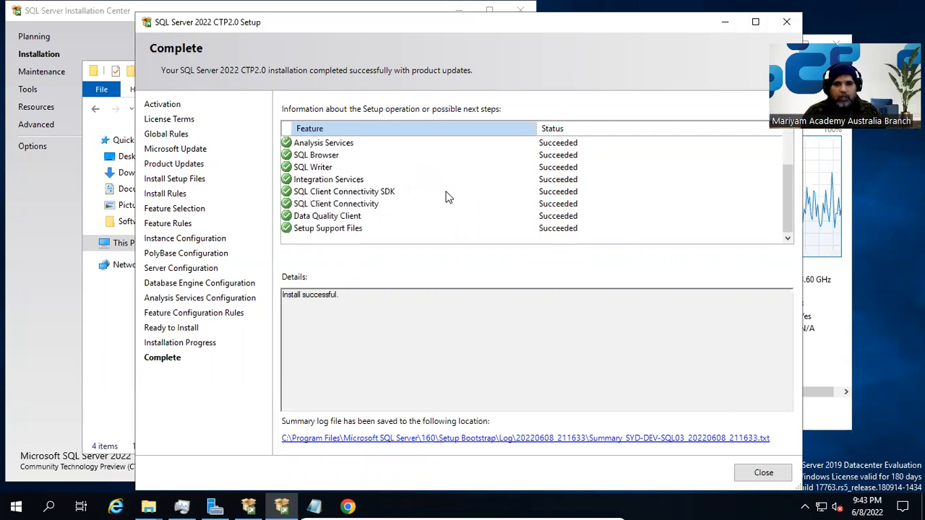
{"action": "scroll", "coordinate": [445, 196], "scroll_direction": "up", "scroll_amount": 2}
{"action": "scroll", "coordinate": [444, 206], "scroll_direction": "down", "scroll_amount": 2}
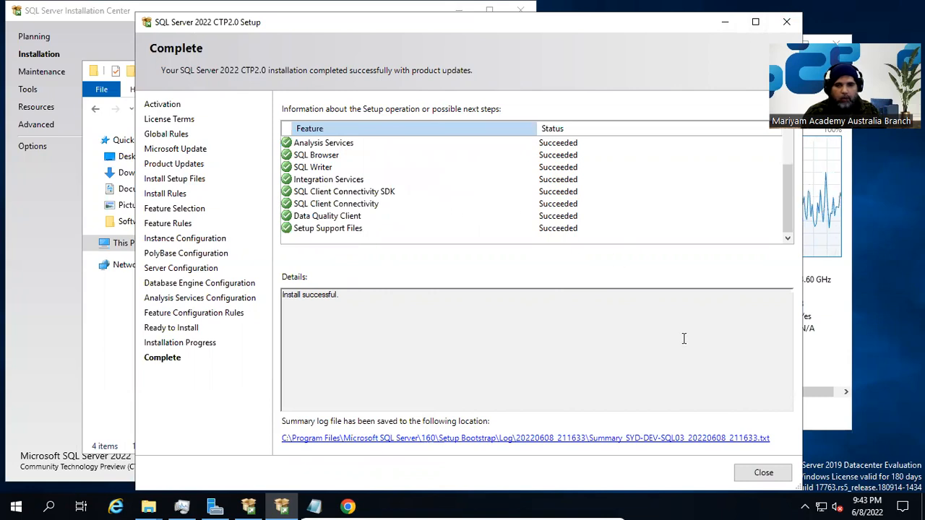
{"action": "left_click", "coordinate": [763, 473]}
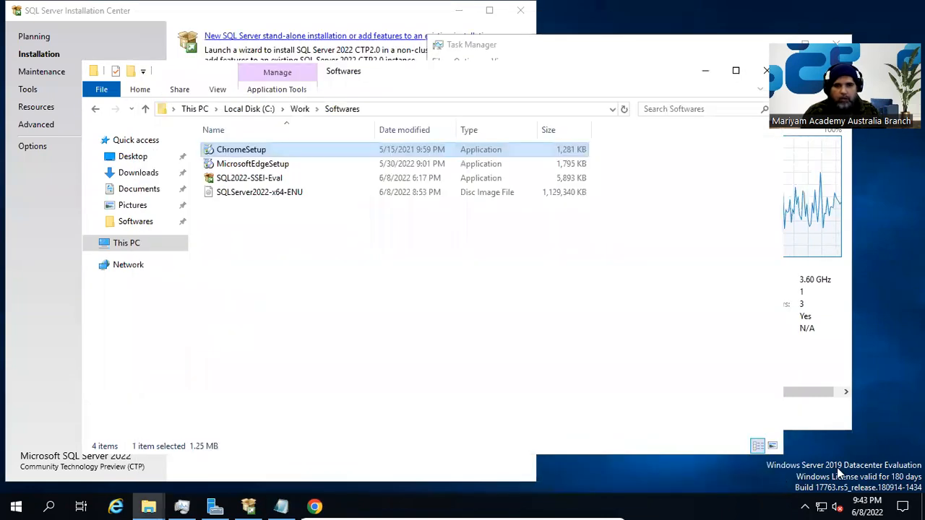
Step: Switch to File Explorer and bring up the Softwares\Windows installer folder on the Z: drive
{"action": "left_click", "coordinate": [329, 269]}
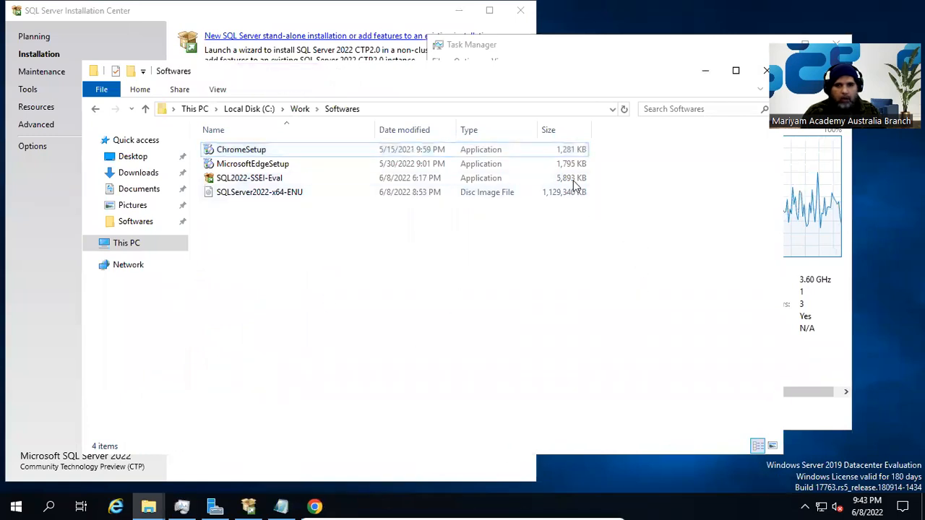
{"action": "left_click_drag", "start_coordinate": [429, 76], "coordinate": [477, 71]}
{"action": "left_click", "coordinate": [148, 506]}
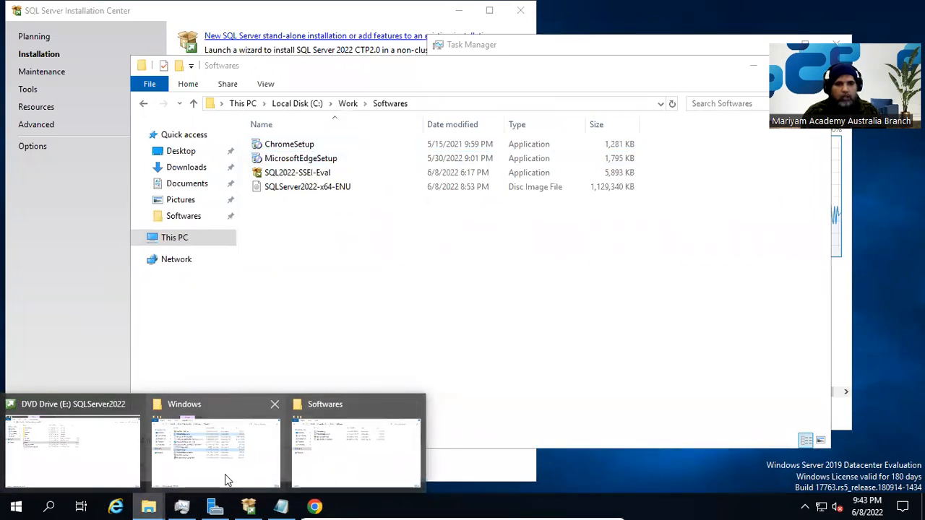
{"action": "double_click", "coordinate": [348, 474]}
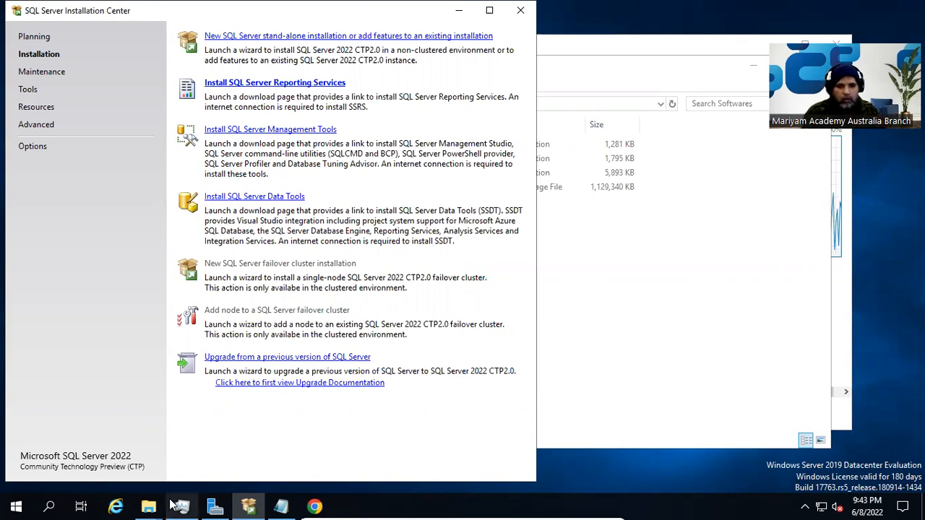
{"action": "mouse_move", "coordinate": [148, 506]}
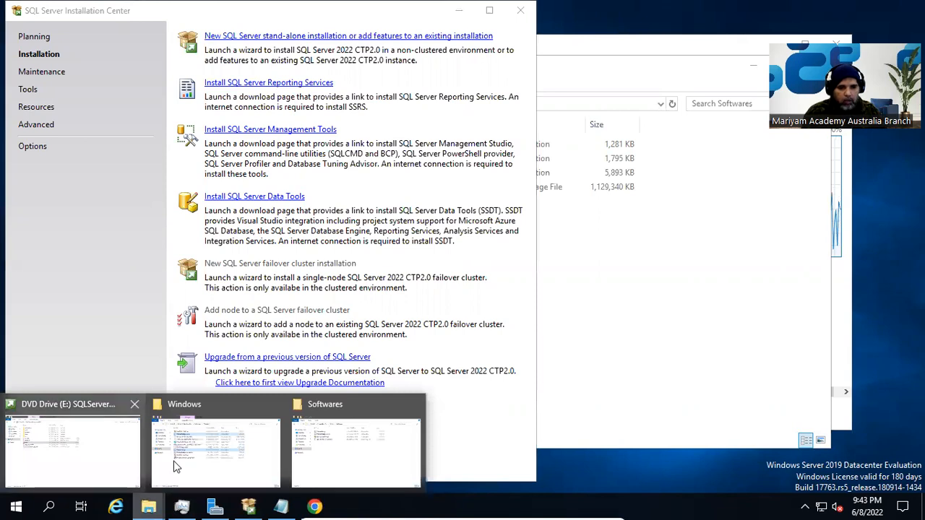
{"action": "left_click", "coordinate": [243, 468]}
{"action": "left_click", "coordinate": [304, 358]}
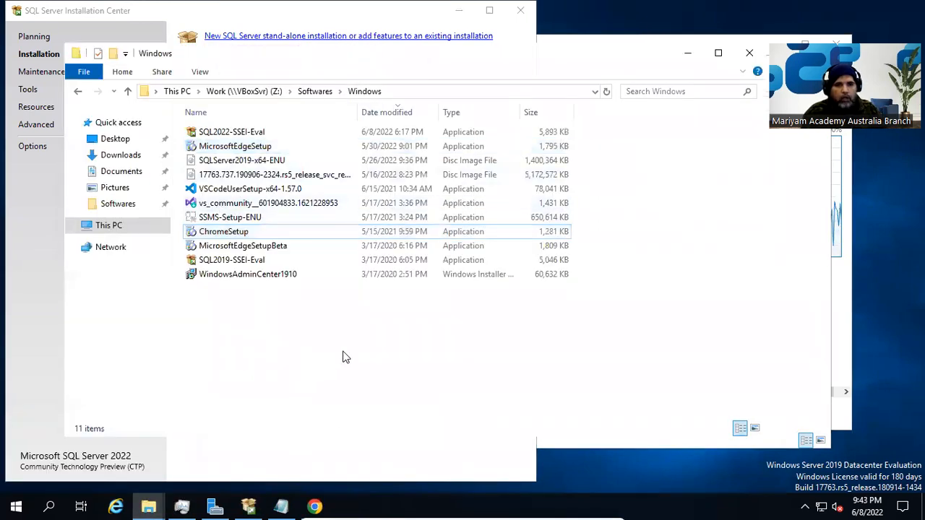
Step: Copy the SSMS-Setup-ENU installer from the Z: drive's Windows folder into C:\Work\Softwares
{"action": "left_click", "coordinate": [251, 218]}
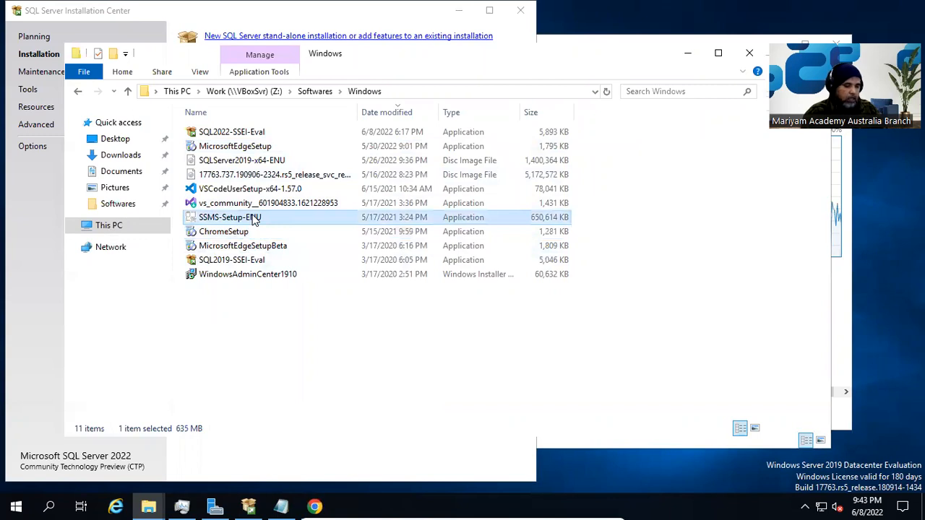
{"action": "left_click_drag", "start_coordinate": [500, 45], "coordinate": [475, 77]}
{"action": "left_click", "coordinate": [717, 241]}
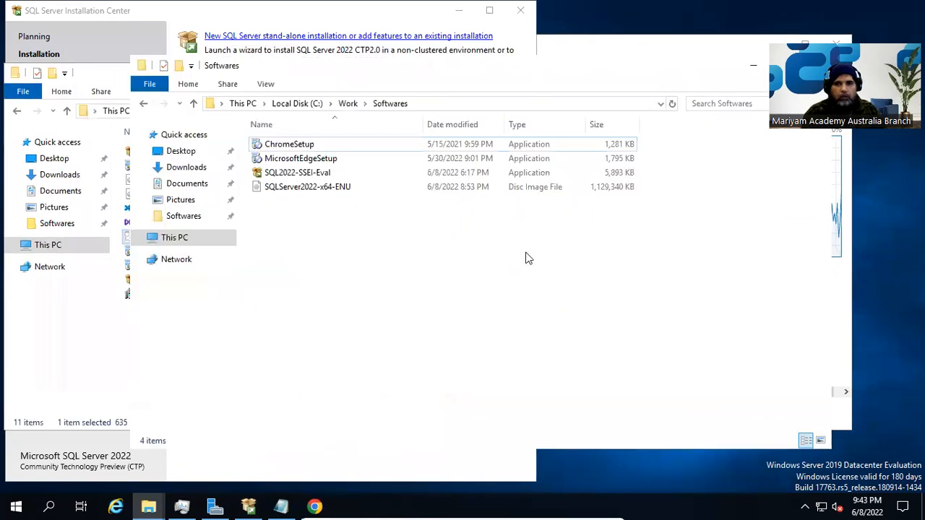
{"action": "right_click", "coordinate": [330, 211]}
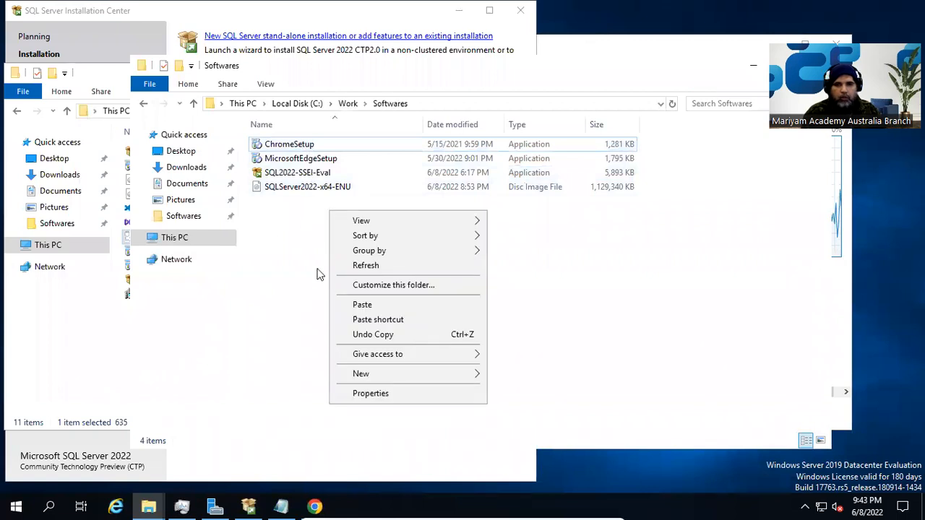
{"action": "left_click", "coordinate": [380, 304]}
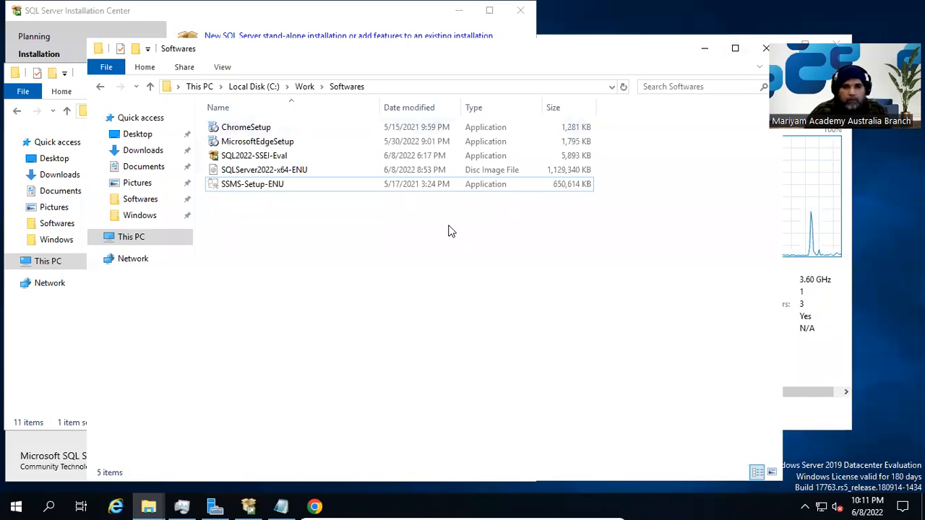
{"action": "left_click_drag", "start_coordinate": [540, 57], "coordinate": [606, 41]}
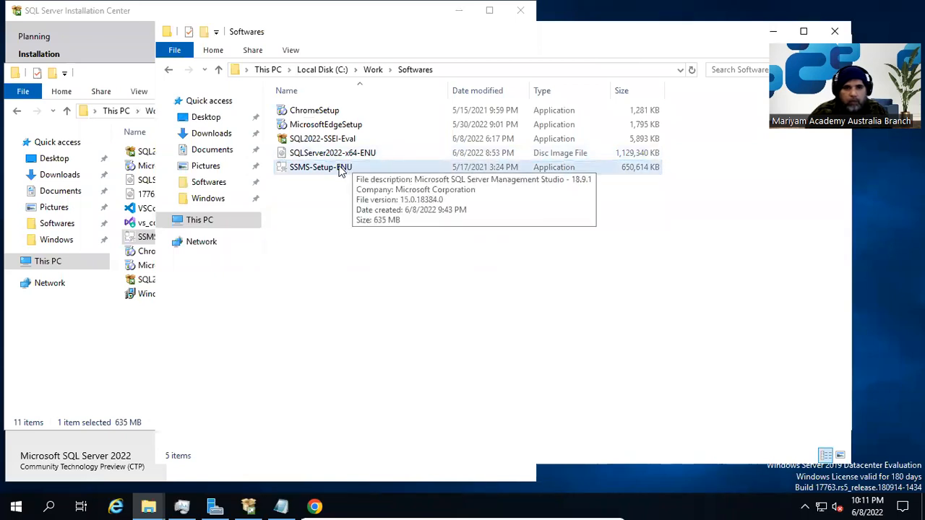
Step: Close SQL Server Installation Center, then run SSMS-Setup-ENU as administrator and start the installation in the default location
{"action": "right_click", "coordinate": [330, 173]}
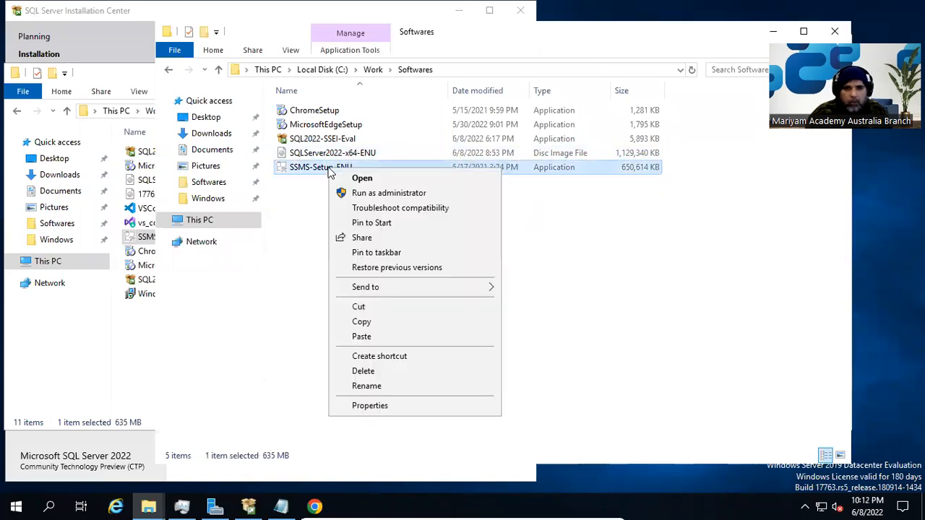
{"action": "left_click", "coordinate": [46, 11]}
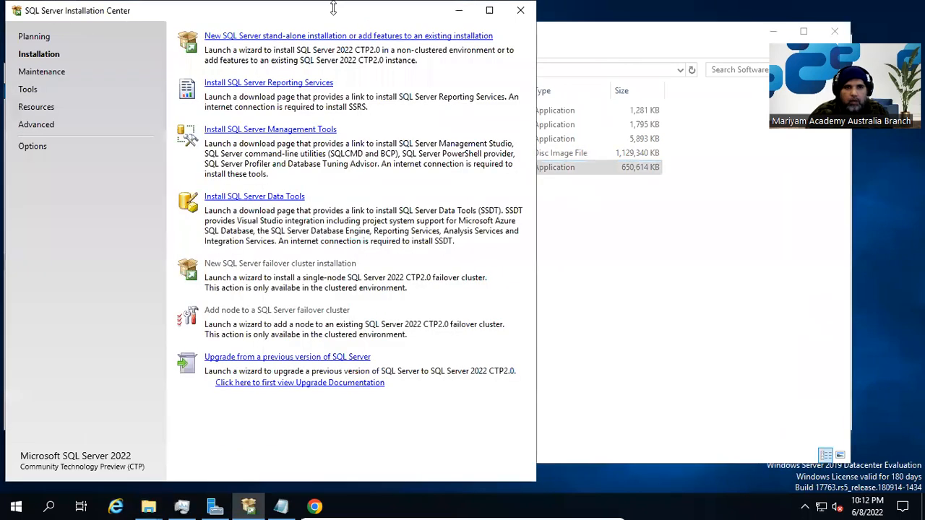
{"action": "left_click", "coordinate": [514, 12]}
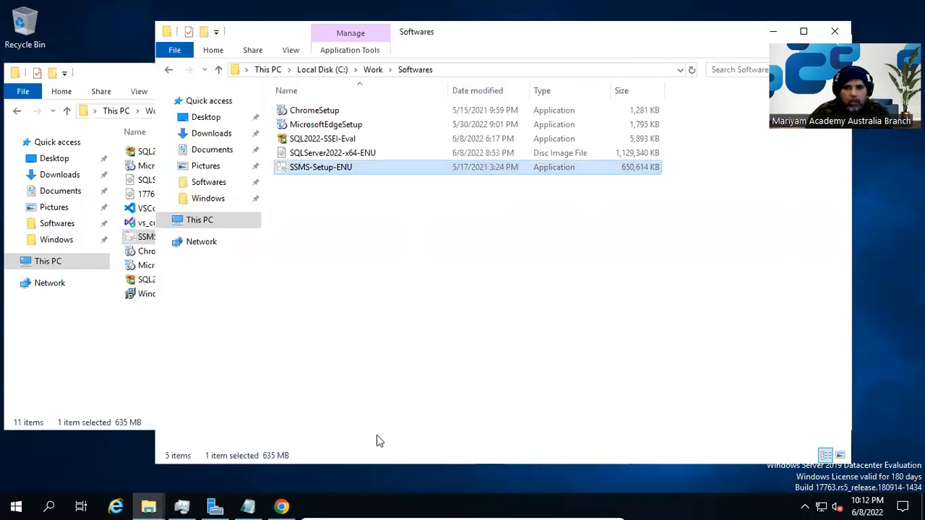
{"action": "right_click", "coordinate": [336, 167]}
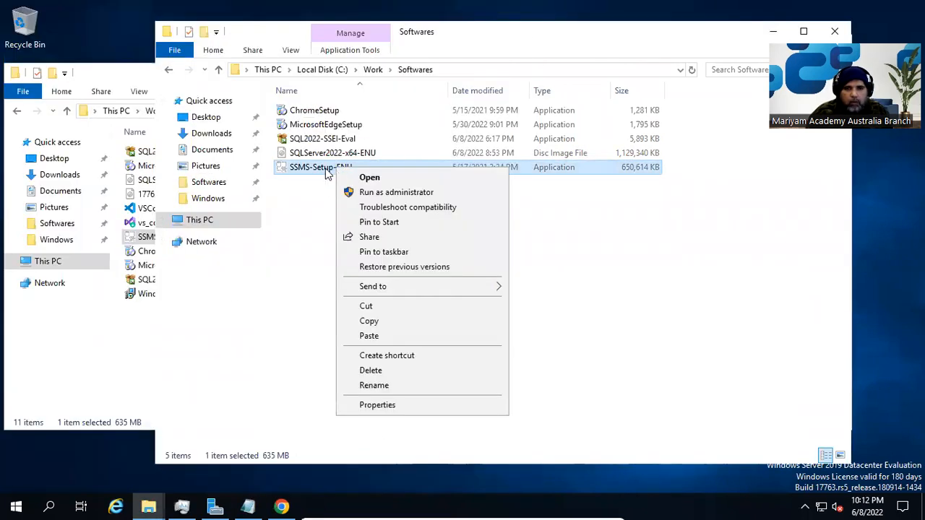
{"action": "left_click", "coordinate": [398, 194]}
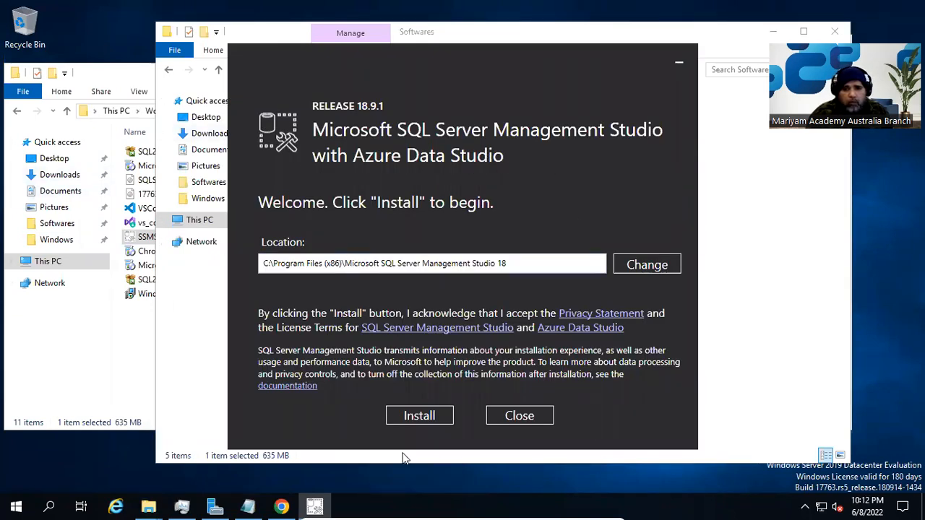
{"action": "left_click", "coordinate": [434, 423]}
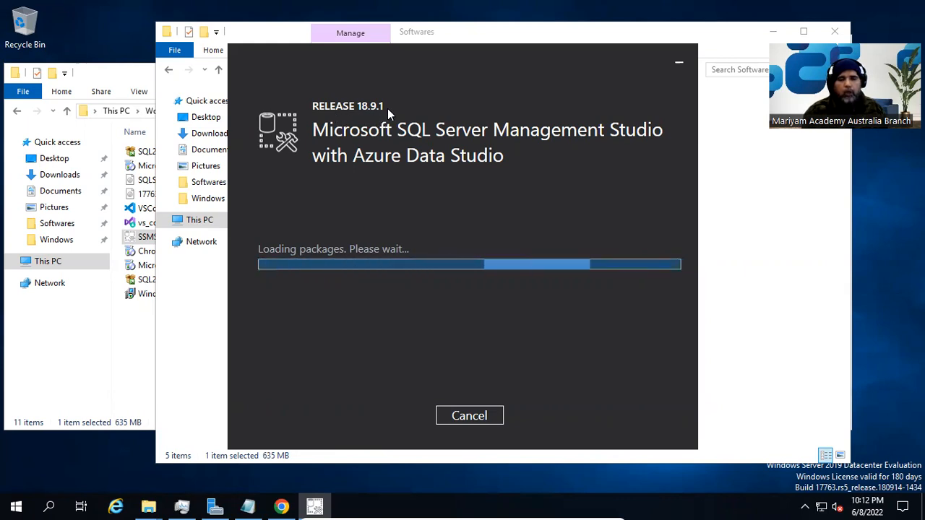
Step: Switch to Chrome and go to google.com while the SSMS installation runs
{"action": "mouse_move", "coordinate": [287, 504]}
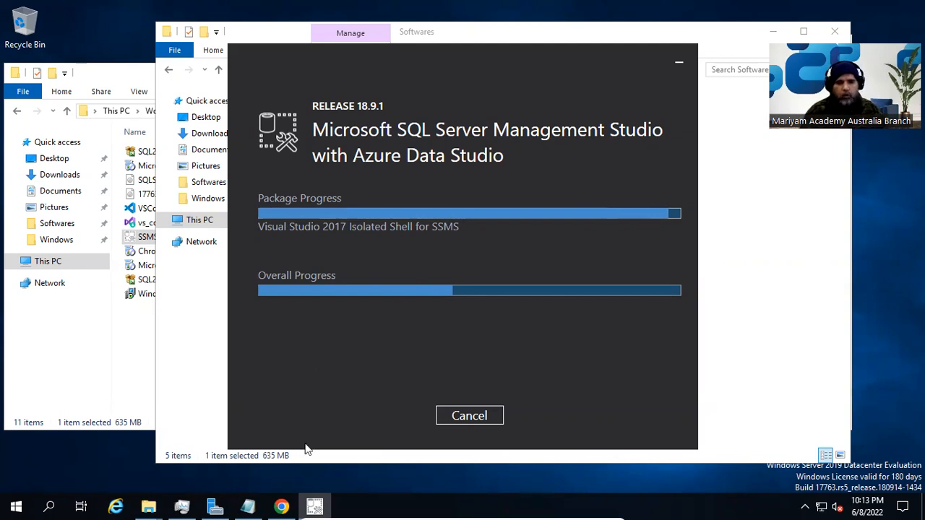
{"action": "left_click", "coordinate": [281, 507]}
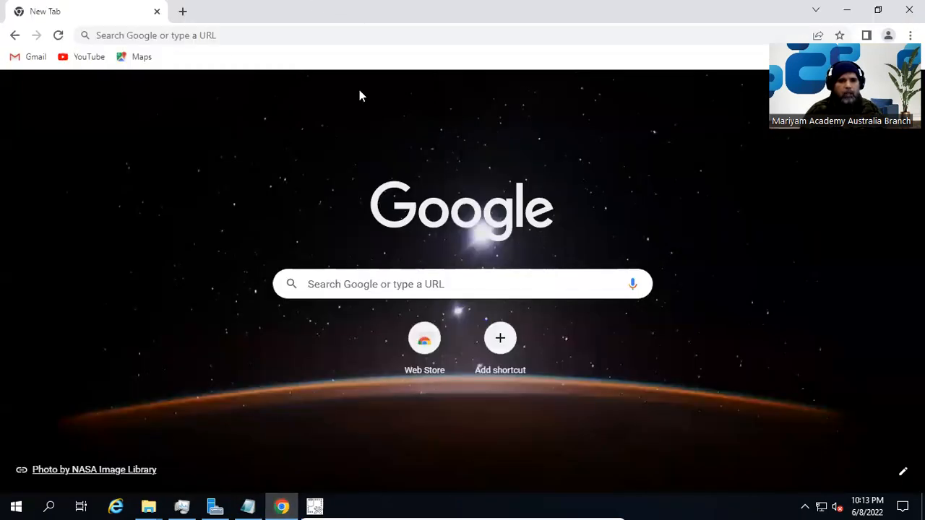
{"action": "left_click", "coordinate": [350, 37]}
{"action": "type", "text": "google"}
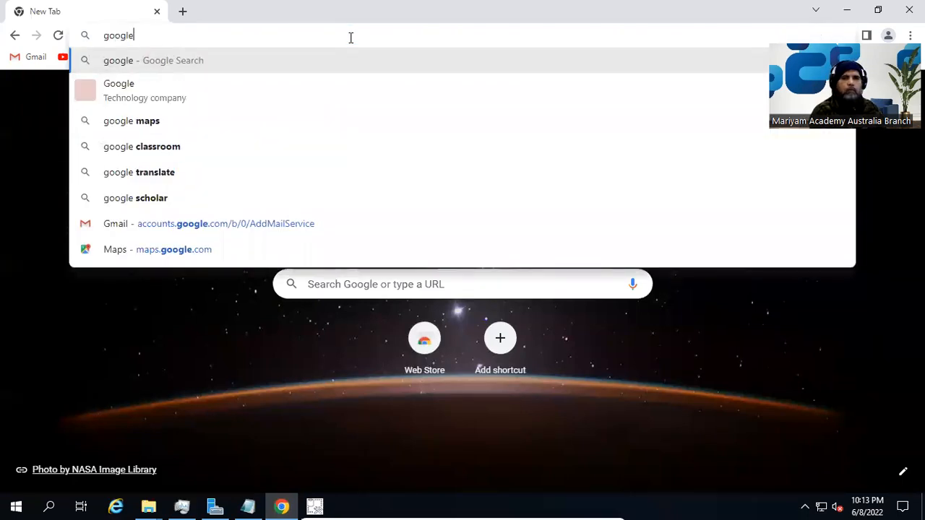
{"action": "key", "text": "ctrl+Return"}
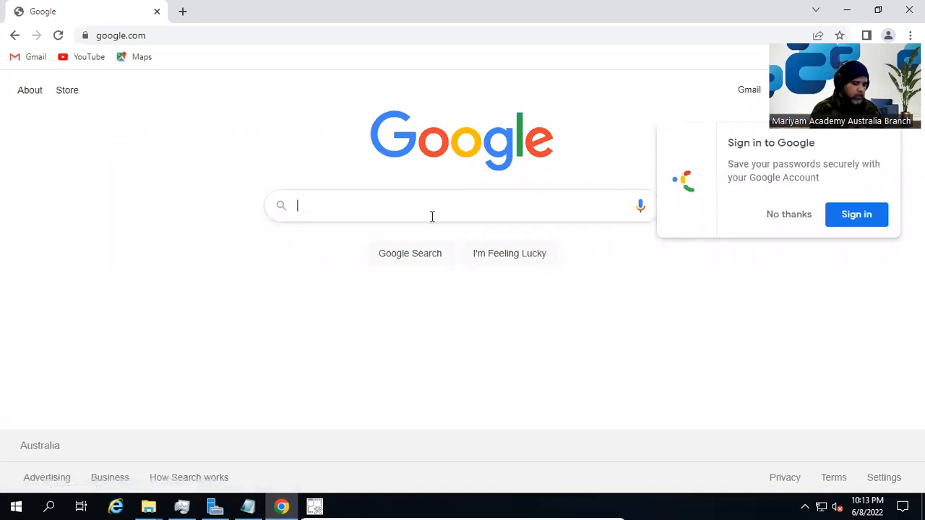
Step: Search for "sql server management studio" and open Microsoft's Download SQL Server Management Studio (SSMS) result
{"action": "type", "text": "SQL Serve"}
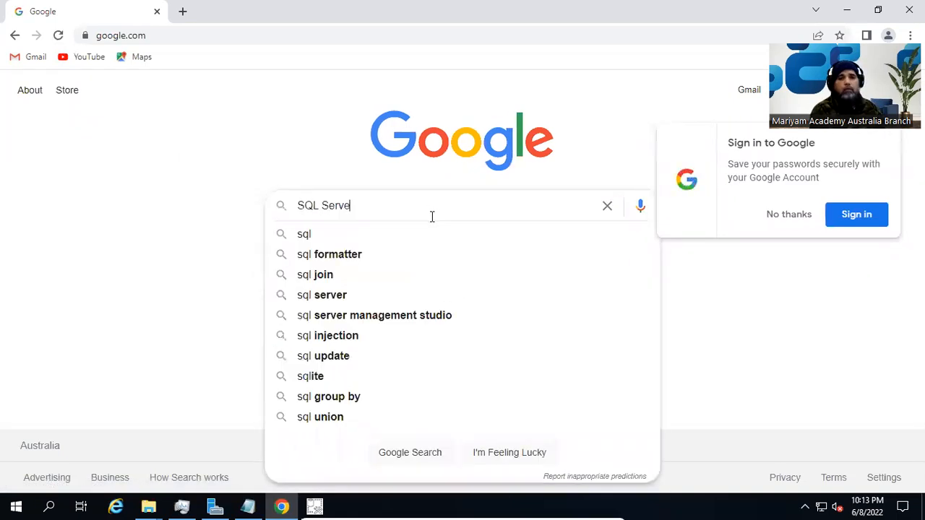
{"action": "key", "text": "Down"}
{"action": "key", "text": "Down"}
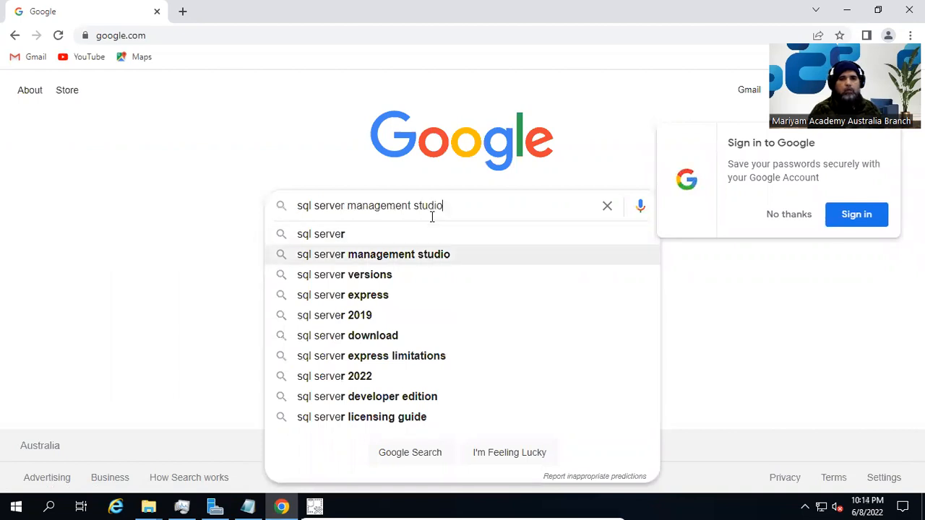
{"action": "key", "text": "Return"}
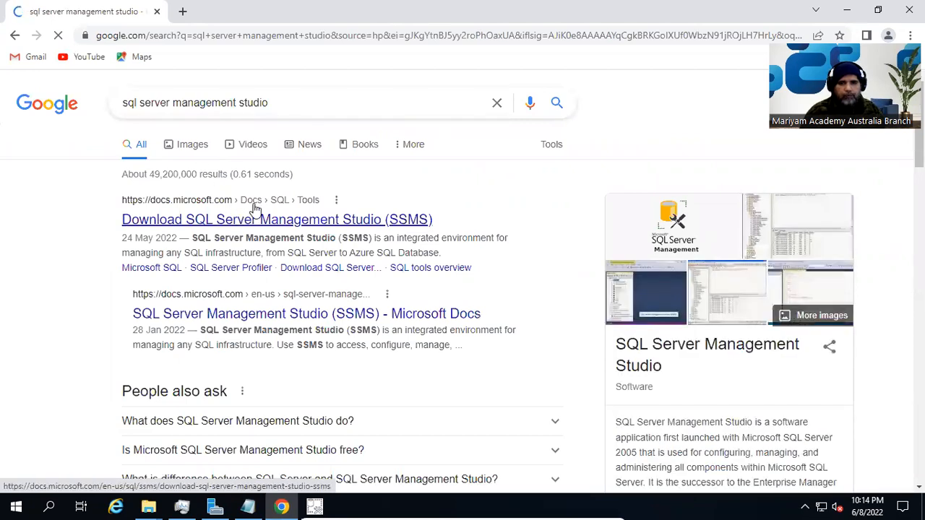
{"action": "left_click", "coordinate": [254, 209]}
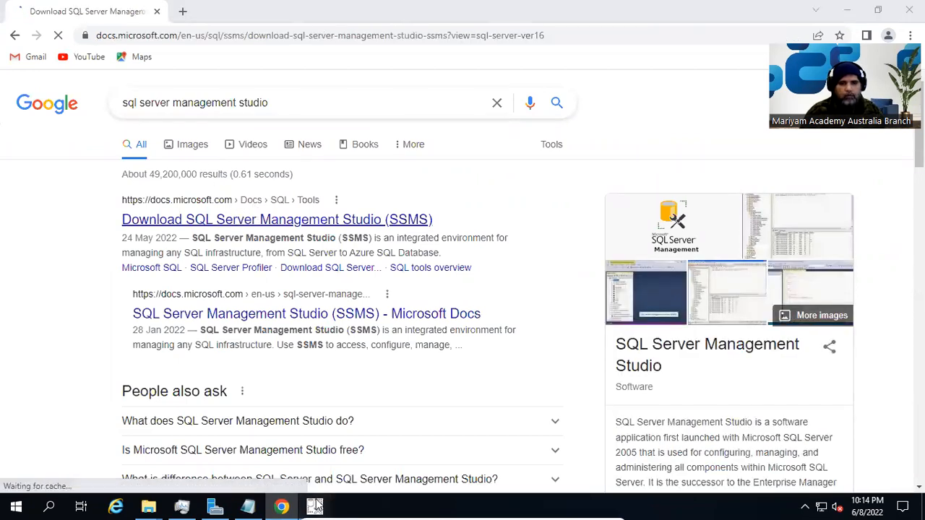
Step: Check the SSMS installer's progress and read the download page's release details, available languages and previous versions sections
{"action": "left_click", "coordinate": [314, 505]}
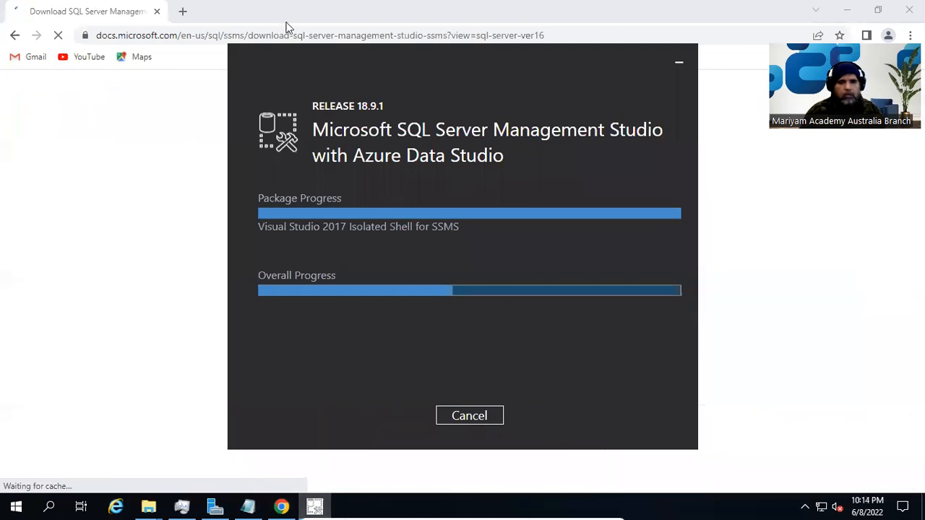
{"action": "left_click", "coordinate": [335, 15]}
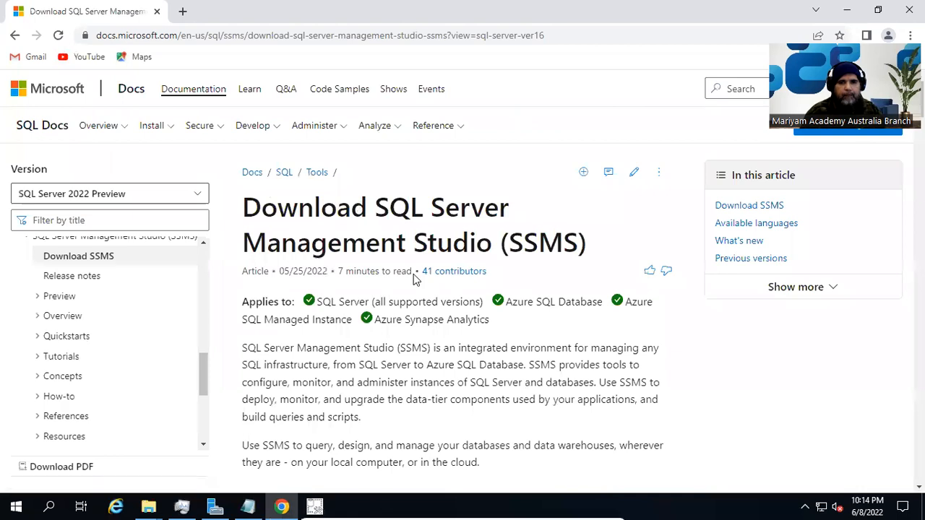
{"action": "scroll", "coordinate": [415, 282], "scroll_direction": "down", "scroll_amount": 3}
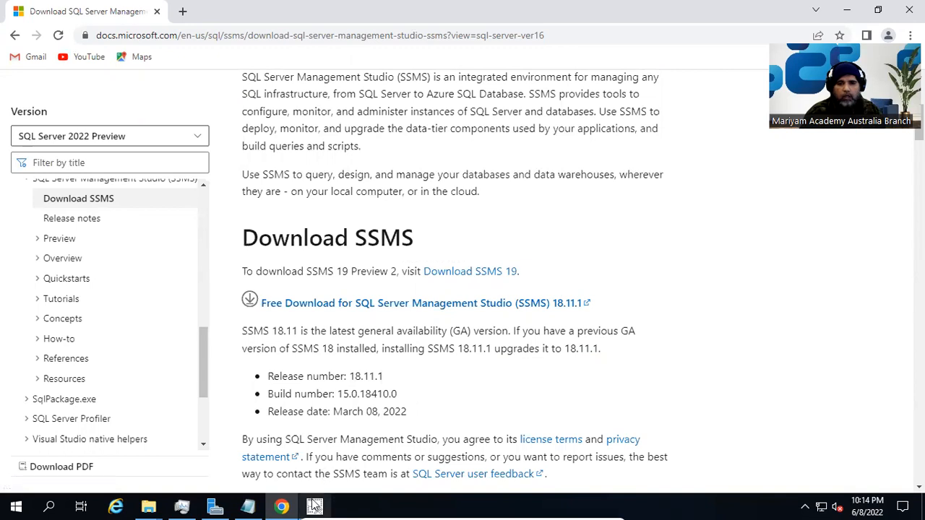
{"action": "mouse_move", "coordinate": [315, 506]}
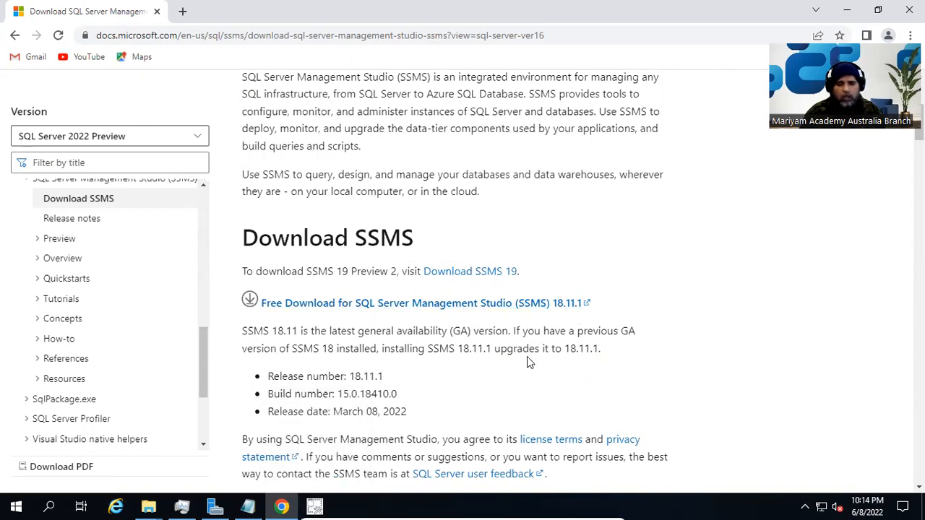
{"action": "scroll", "coordinate": [299, 344], "scroll_direction": "down", "scroll_amount": 5}
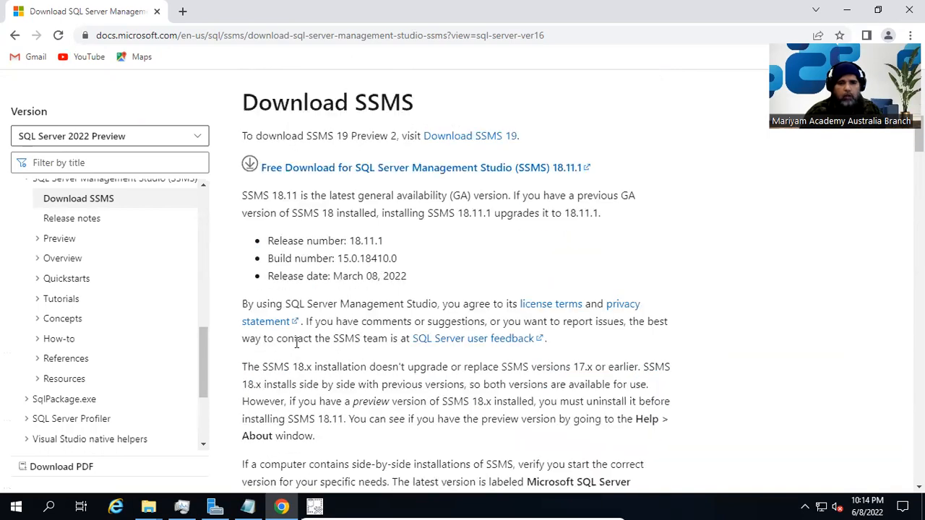
{"action": "scroll", "coordinate": [412, 372], "scroll_direction": "down", "scroll_amount": 5}
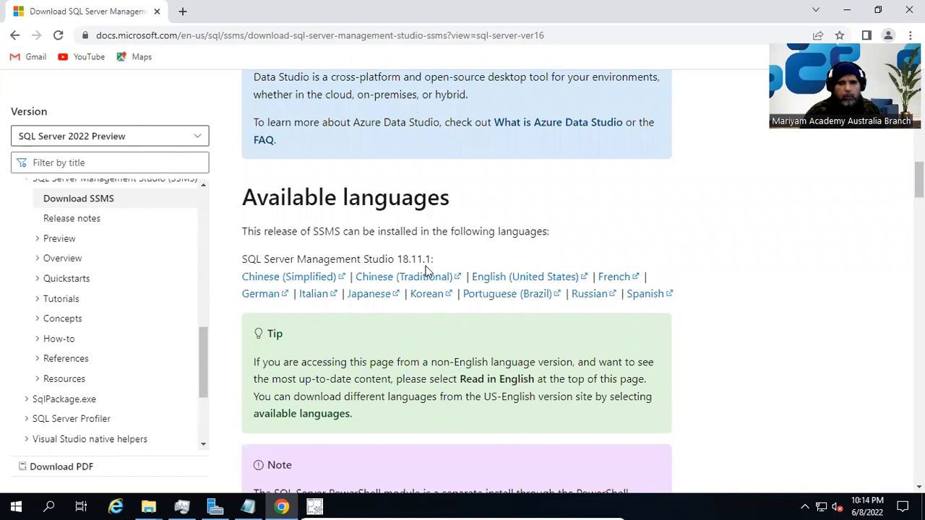
{"action": "scroll", "coordinate": [427, 371], "scroll_direction": "down", "scroll_amount": 4}
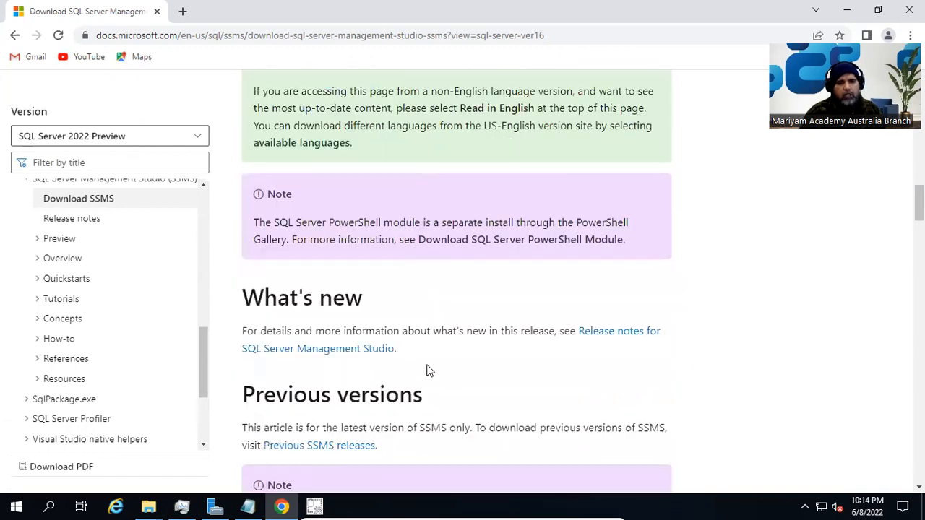
{"action": "scroll", "coordinate": [426, 371], "scroll_direction": "down", "scroll_amount": 2}
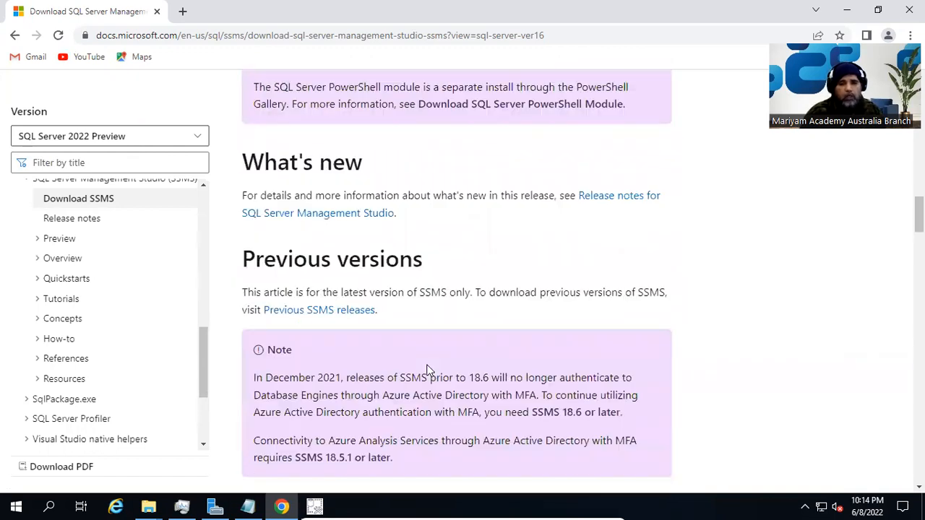
Step: Return to the SSMS installer, close it once setup completes, and minimize Chrome and both File Explorer windows
{"action": "left_click", "coordinate": [315, 506]}
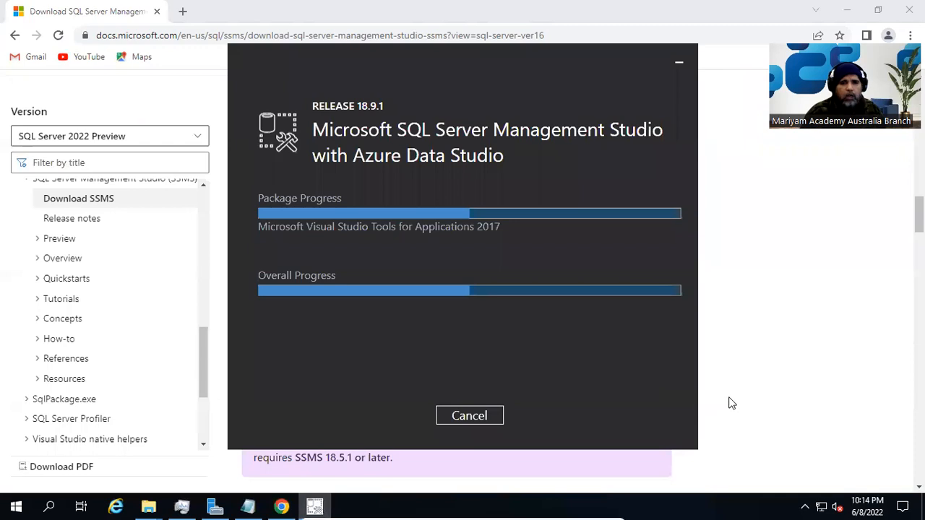
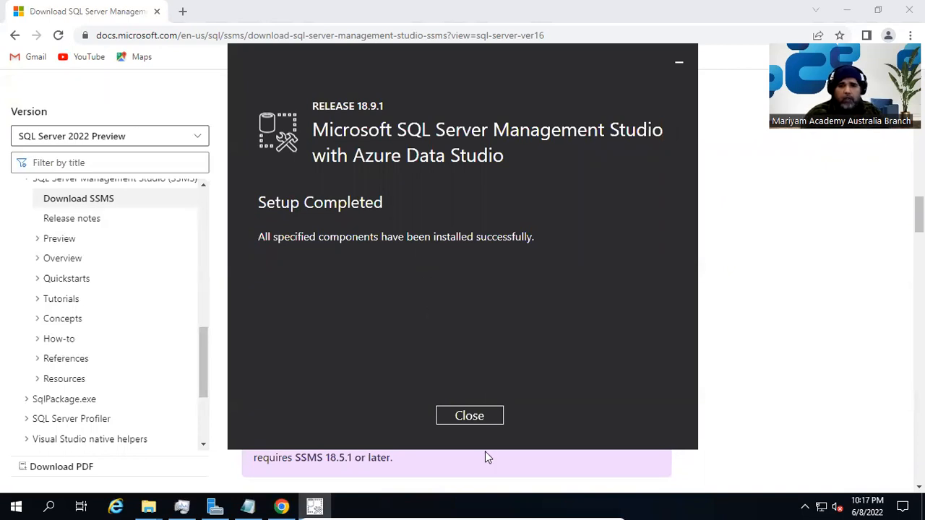
{"action": "left_click", "coordinate": [470, 416]}
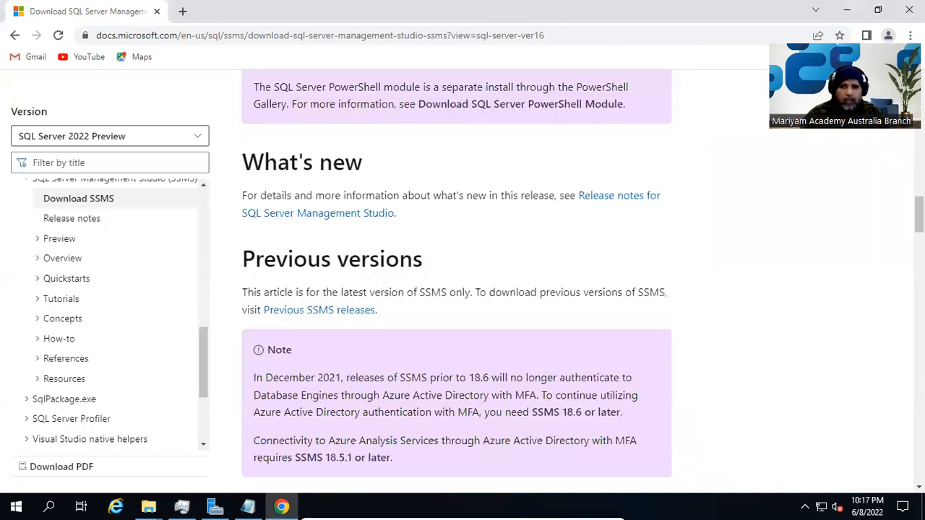
{"action": "left_click", "coordinate": [847, 10]}
{"action": "left_click", "coordinate": [477, 316]}
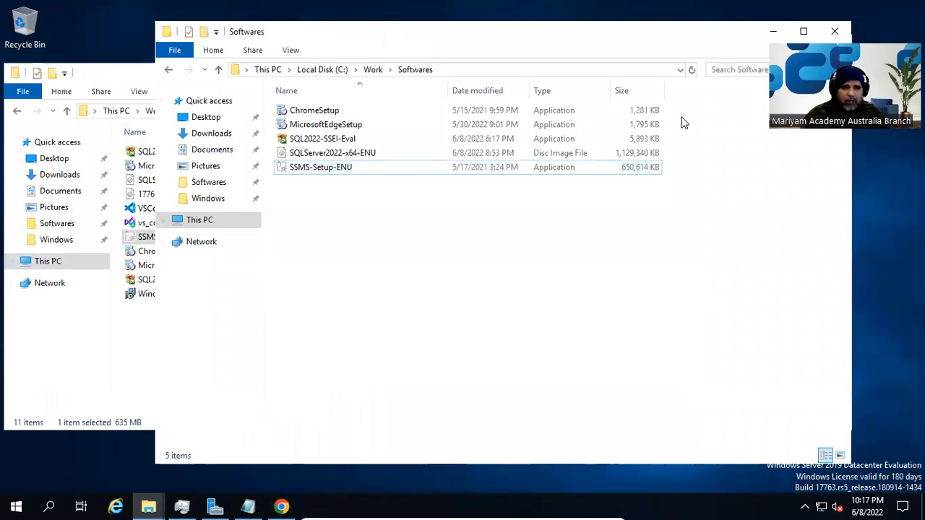
{"action": "left_click", "coordinate": [774, 31]}
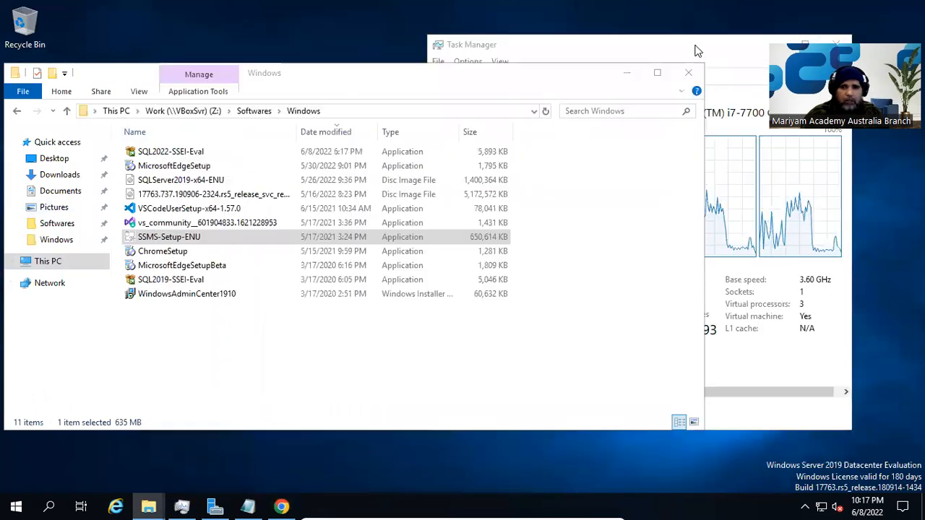
{"action": "left_click", "coordinate": [626, 74]}
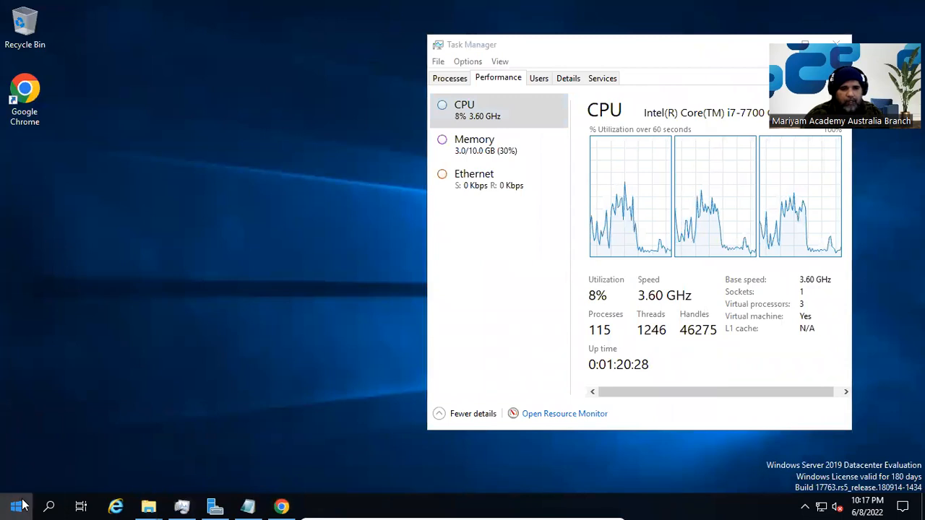
Step: Launch SQL Server Management Studio from Microsoft SQL Server Tools 18 as administrator, and minimize Task Manager while it loads
{"action": "left_click", "coordinate": [20, 506]}
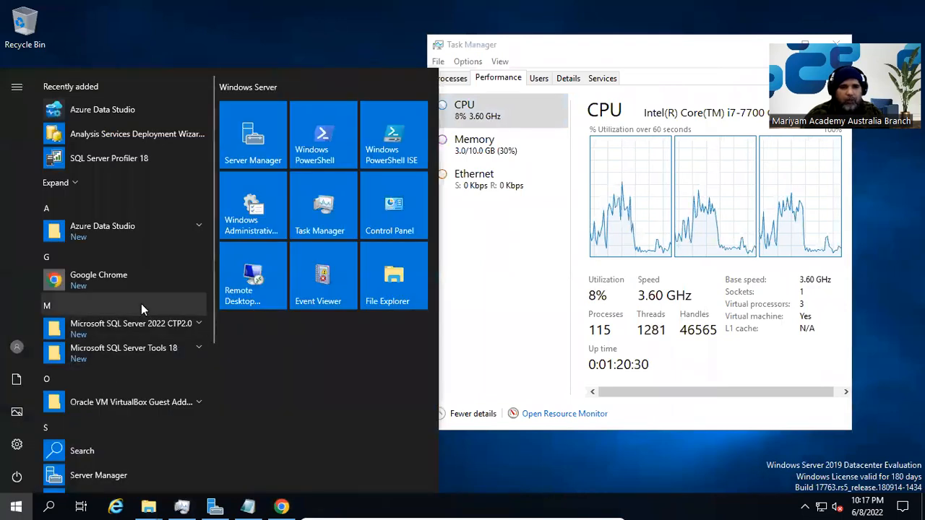
{"action": "left_click", "coordinate": [120, 225]}
{"action": "left_click", "coordinate": [121, 224]}
{"action": "scroll", "coordinate": [126, 295], "scroll_direction": "down", "scroll_amount": 2}
{"action": "scroll", "coordinate": [126, 295], "scroll_direction": "down", "scroll_amount": 2}
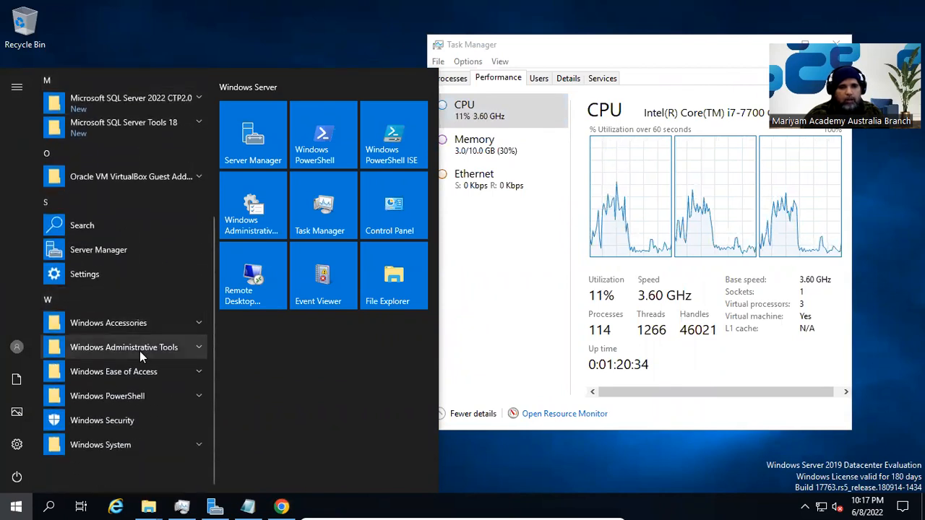
{"action": "scroll", "coordinate": [139, 318], "scroll_direction": "up", "scroll_amount": 1}
{"action": "left_click", "coordinate": [167, 192]}
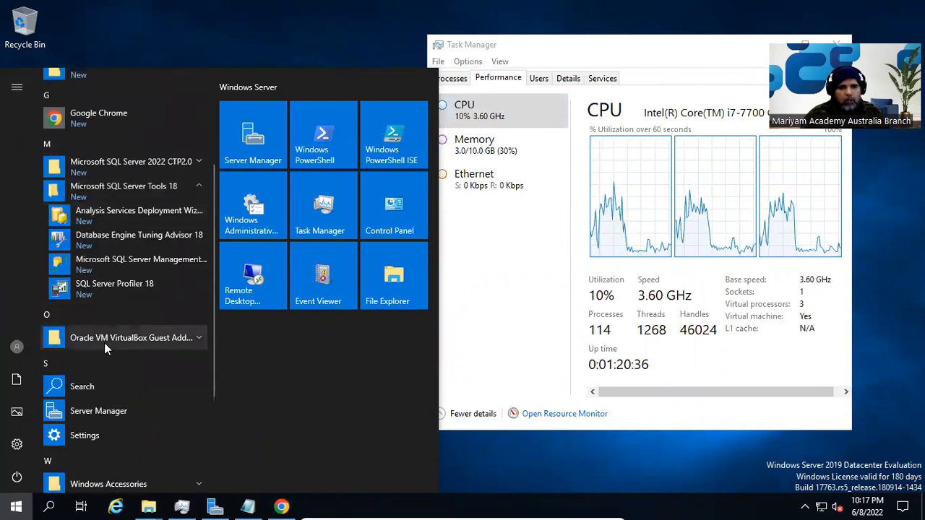
{"action": "right_click", "coordinate": [140, 257]}
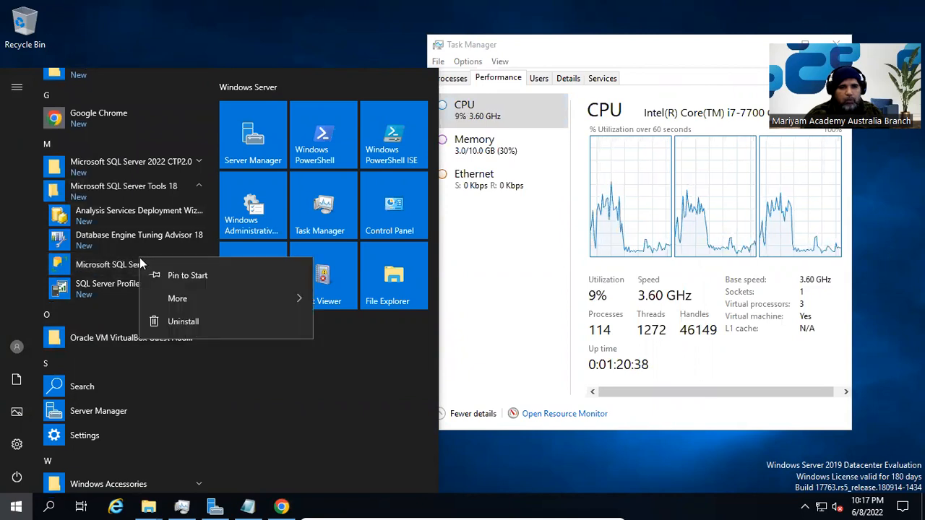
{"action": "mouse_move", "coordinate": [256, 296]}
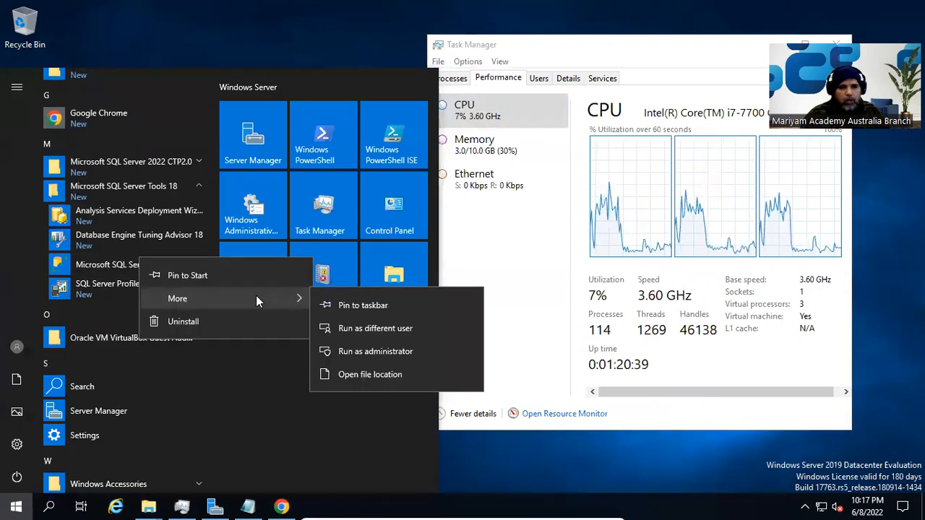
{"action": "left_click", "coordinate": [394, 352]}
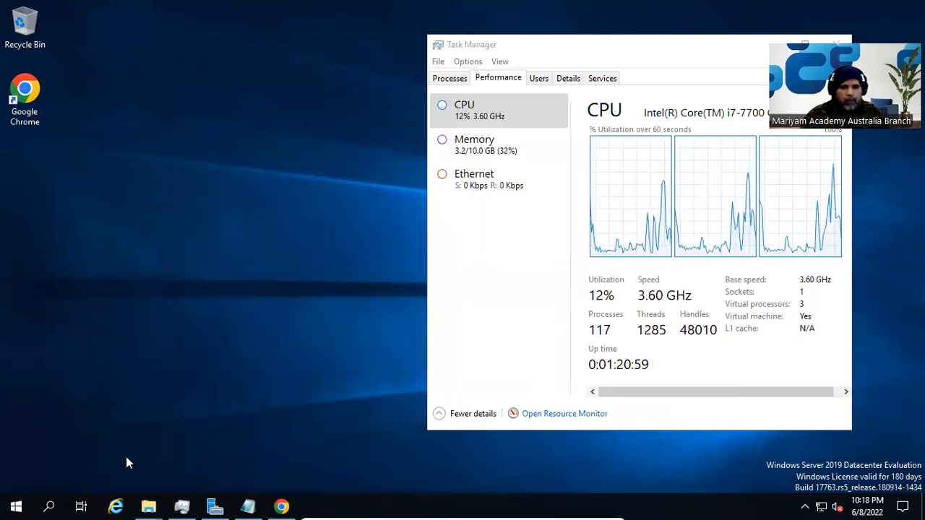
{"action": "left_click", "coordinate": [771, 41]}
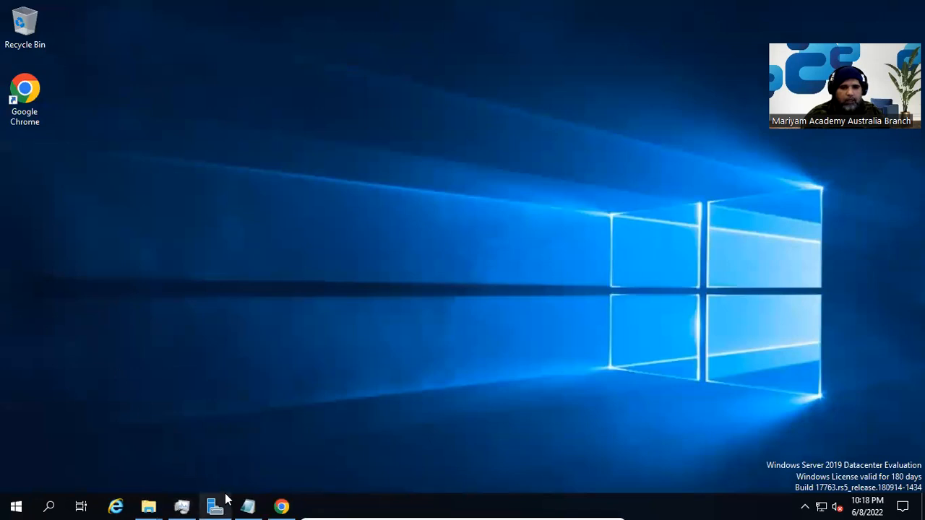
{"action": "right_click", "coordinate": [442, 500]}
{"action": "left_click", "coordinate": [357, 448]}
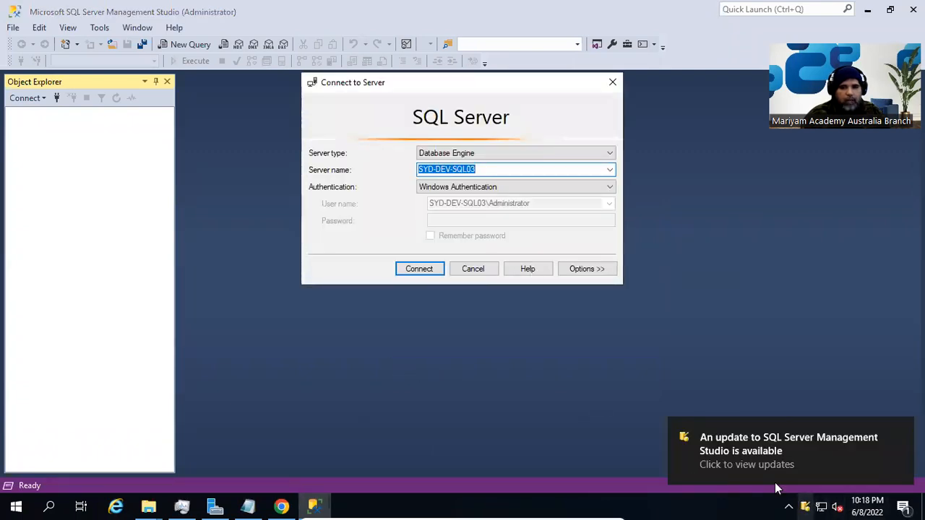
Step: Connect to the SYD-DEV-SQL03 Database Engine with Windows Authentication, and view and close the SSMS updates window without updating
{"action": "left_click", "coordinate": [734, 453]}
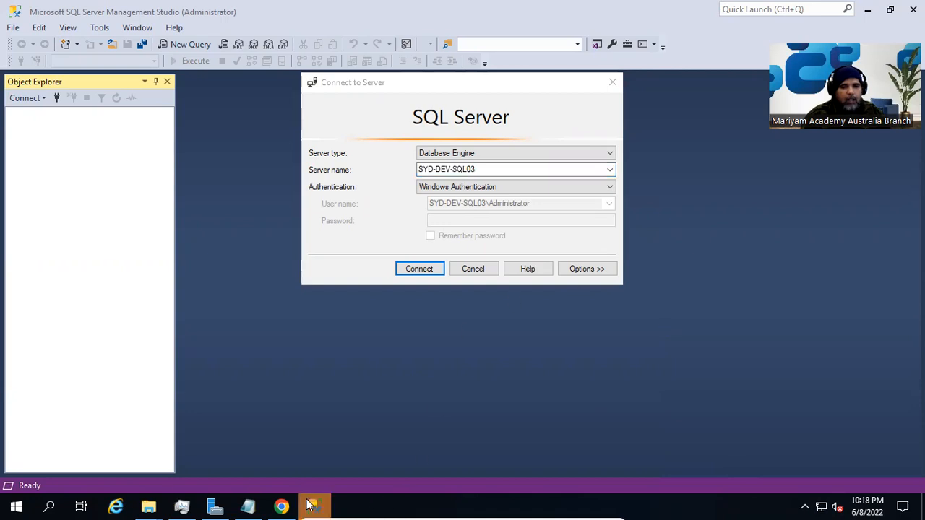
{"action": "mouse_move", "coordinate": [309, 505]}
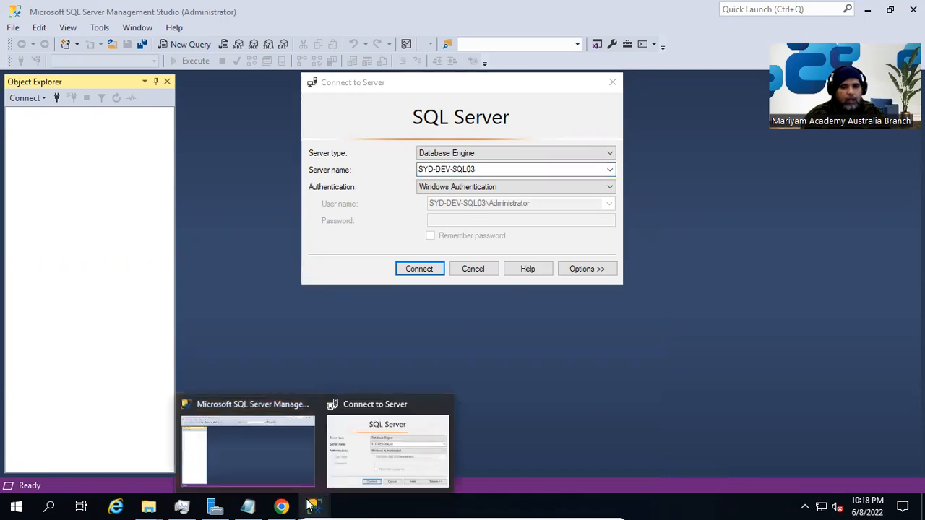
{"action": "left_click", "coordinate": [377, 413]}
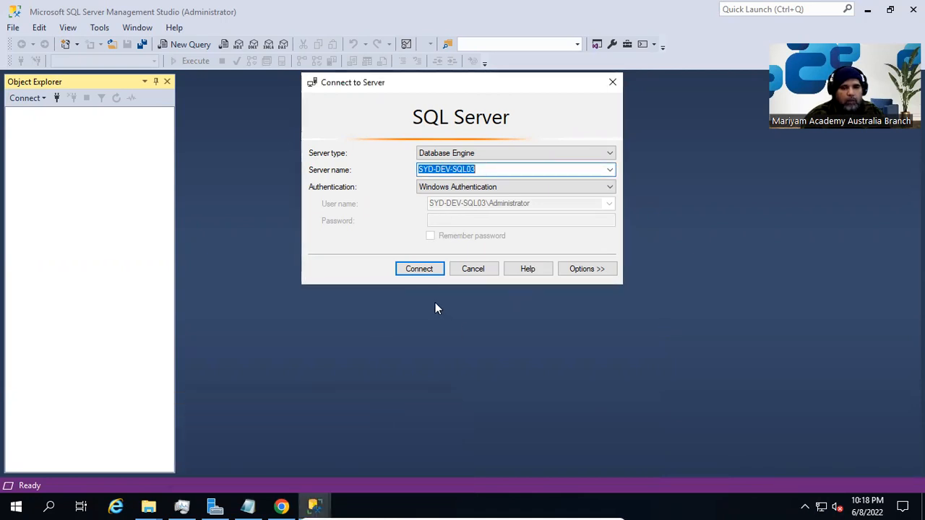
{"action": "left_click", "coordinate": [420, 272]}
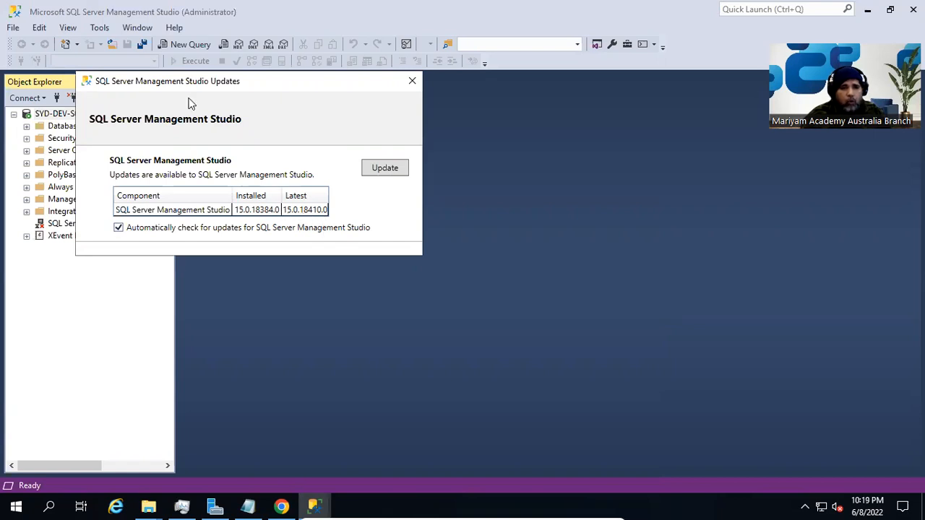
{"action": "left_click_drag", "start_coordinate": [192, 85], "coordinate": [231, 95]}
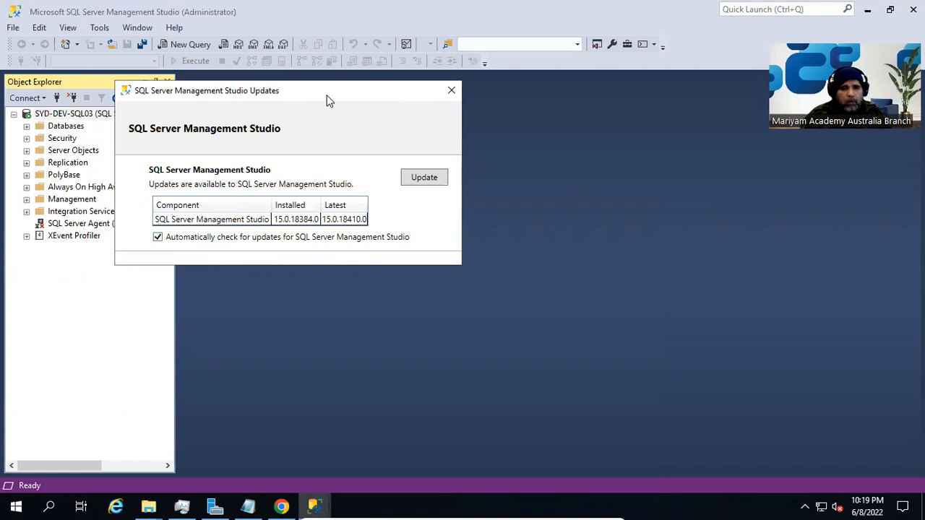
{"action": "left_click", "coordinate": [452, 92]}
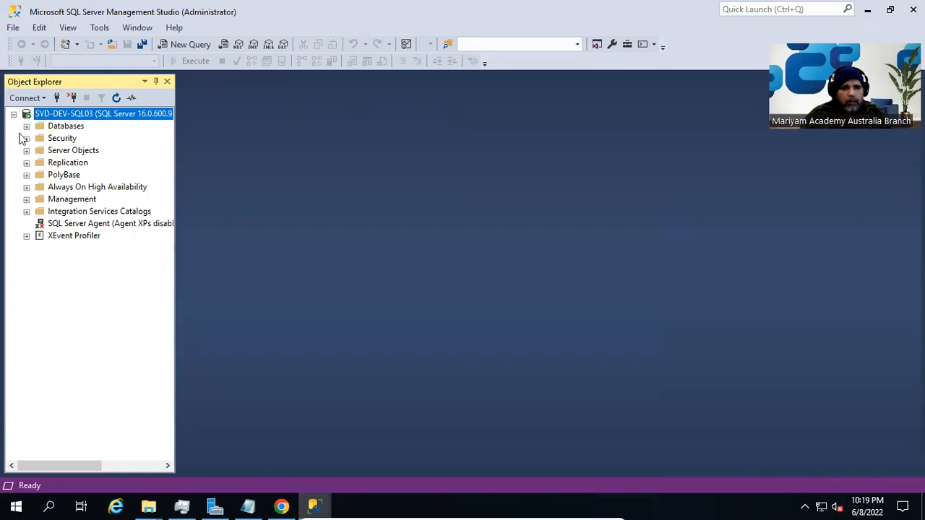
Step: Open Object Explorer Details, expand the server's Databases and Security folders, and list the logins
{"action": "left_click", "coordinate": [69, 28]}
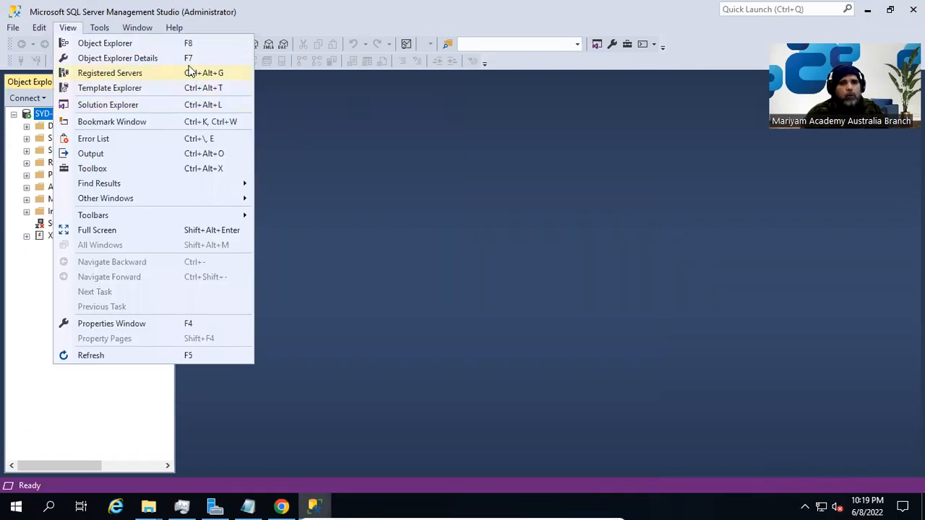
{"action": "left_click", "coordinate": [137, 63]}
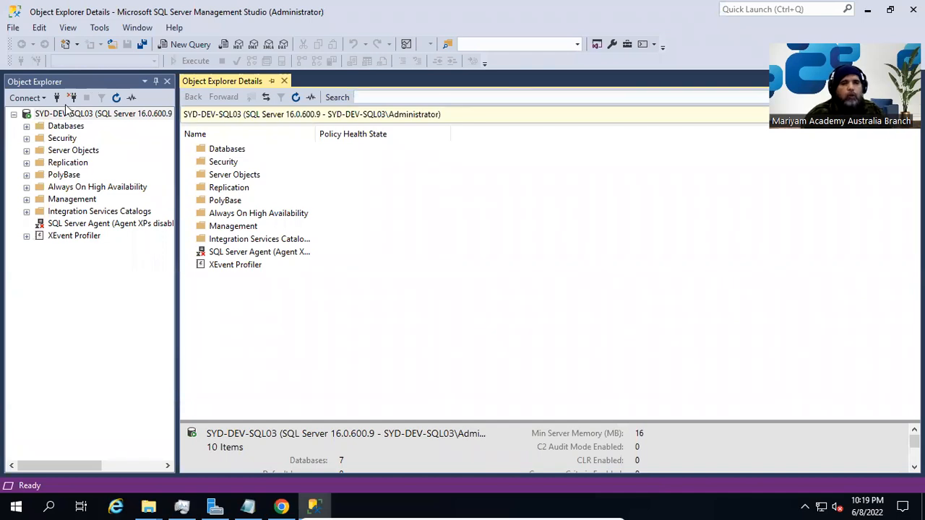
{"action": "left_click", "coordinate": [26, 125]}
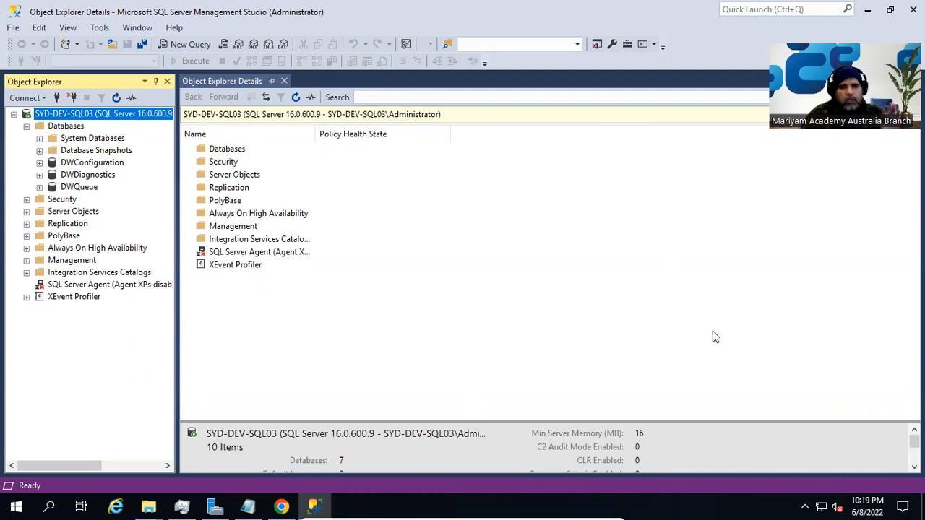
{"action": "left_click", "coordinate": [27, 199]}
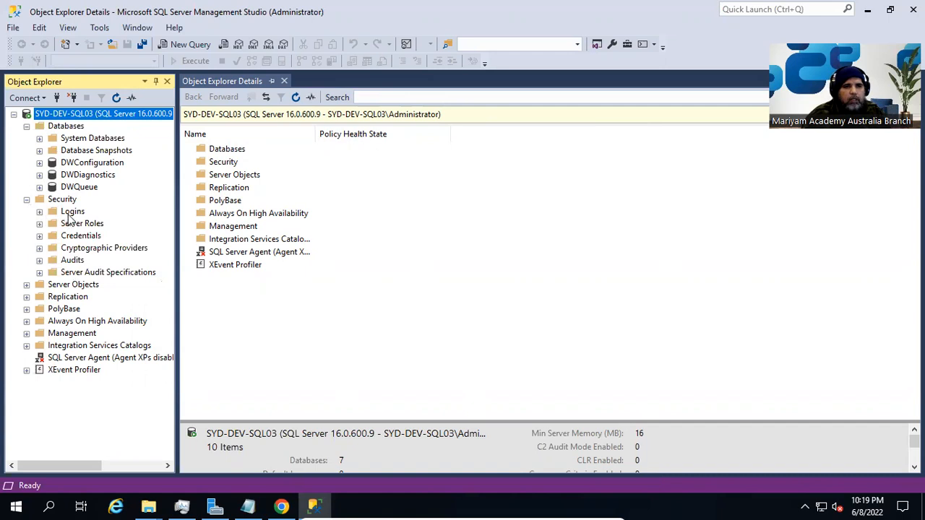
{"action": "left_click", "coordinate": [70, 212]}
{"action": "left_click", "coordinate": [334, 391]}
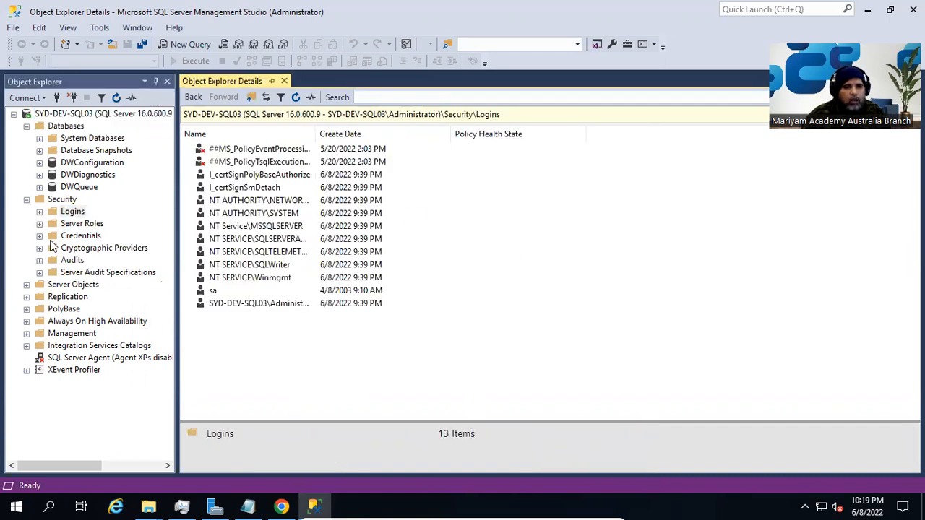
Step: Start the SQL Server Agent service on SYD-DEV-SQL03
{"action": "right_click", "coordinate": [87, 358]}
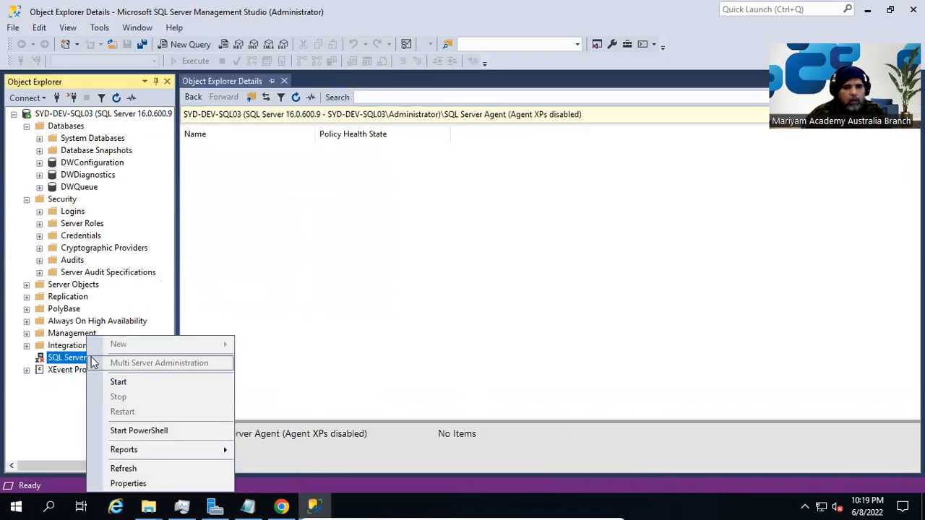
{"action": "left_click", "coordinate": [183, 382]}
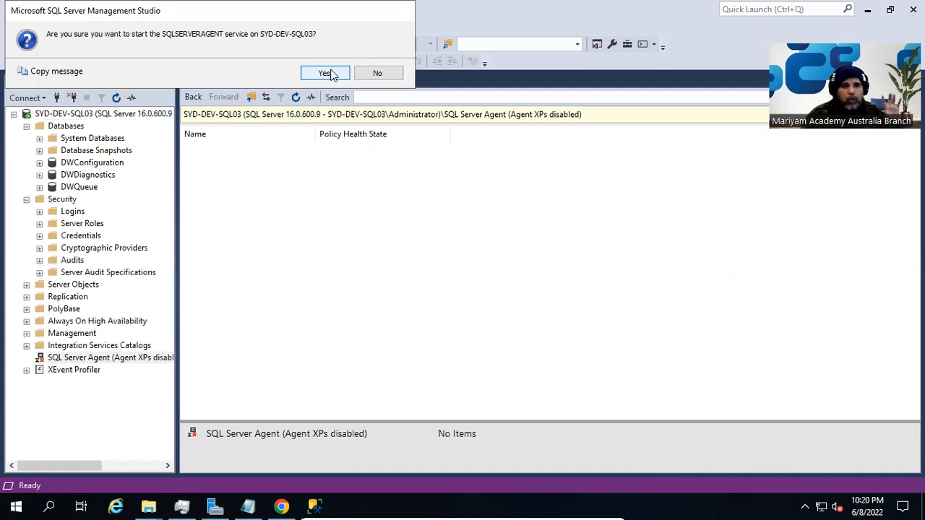
{"action": "left_click", "coordinate": [325, 73]}
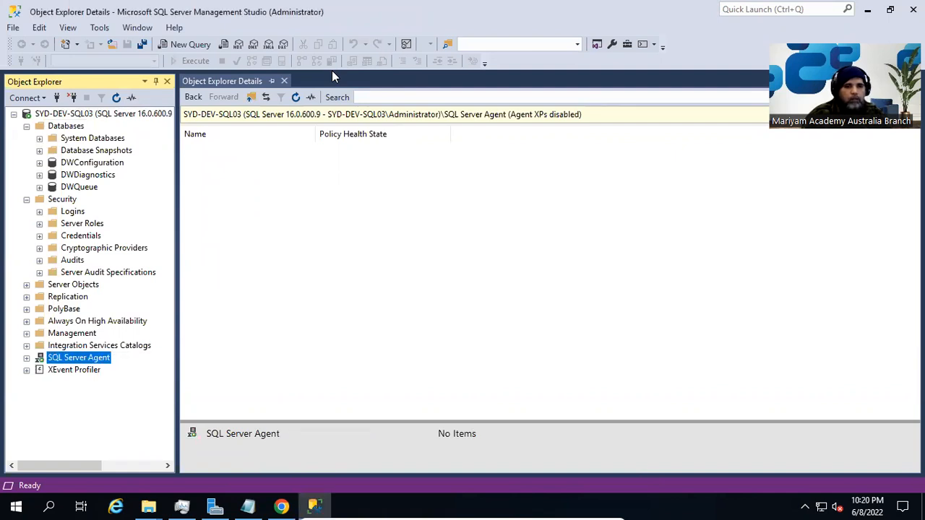
{"action": "left_click", "coordinate": [288, 240]}
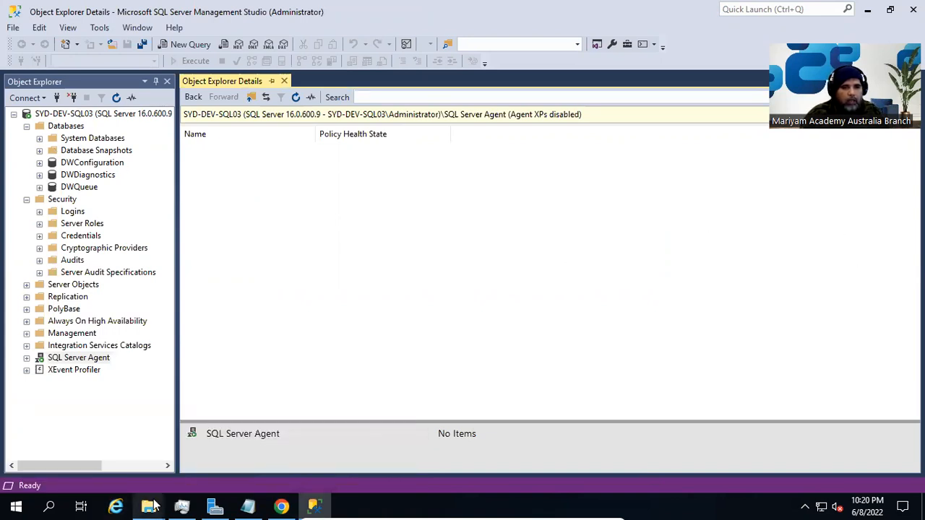
Step: Switch to the File Explorer Windows folder and check the VMs and VMAppliances folders on the Work (Z:) drive
{"action": "mouse_move", "coordinate": [152, 506]}
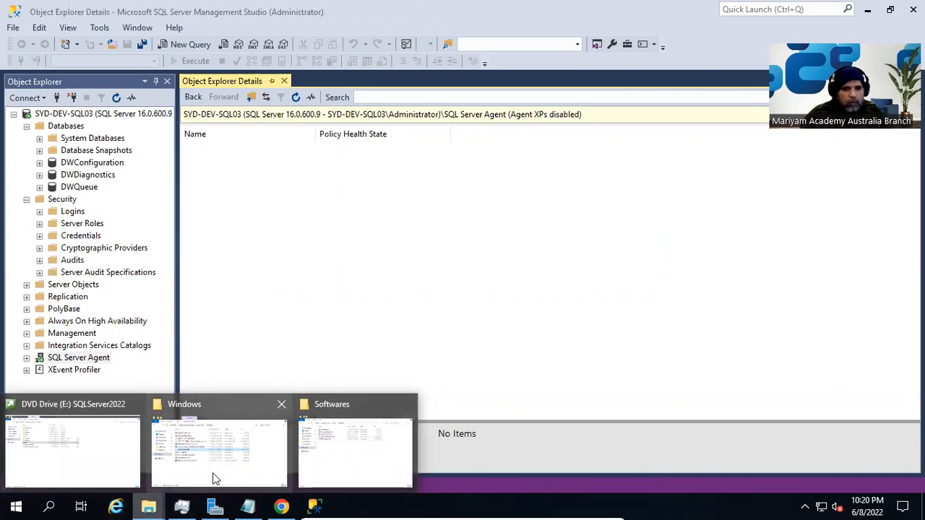
{"action": "left_click", "coordinate": [216, 451]}
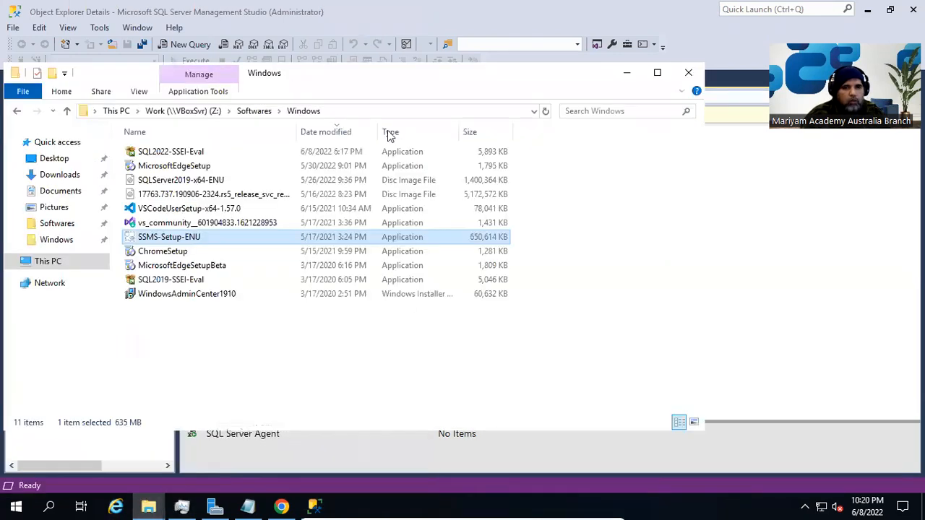
{"action": "left_click", "coordinate": [213, 111]}
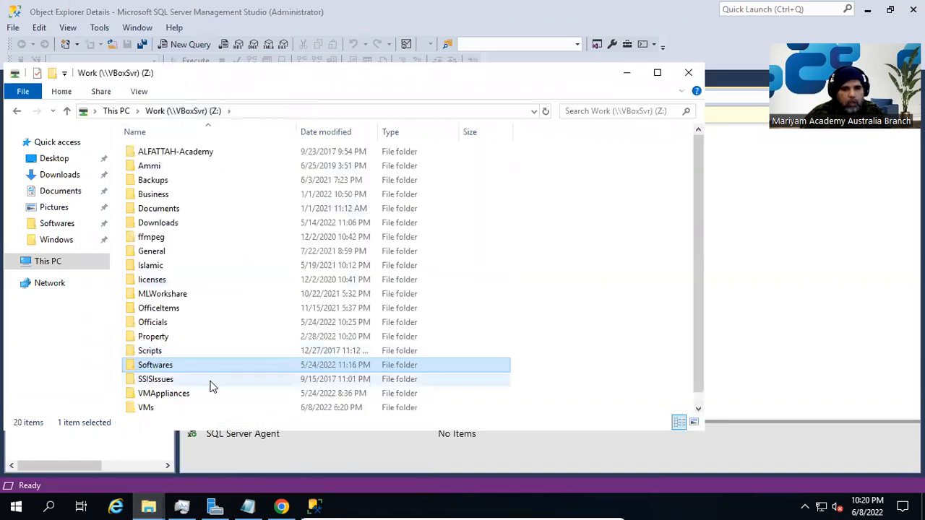
{"action": "double_click", "coordinate": [158, 411]}
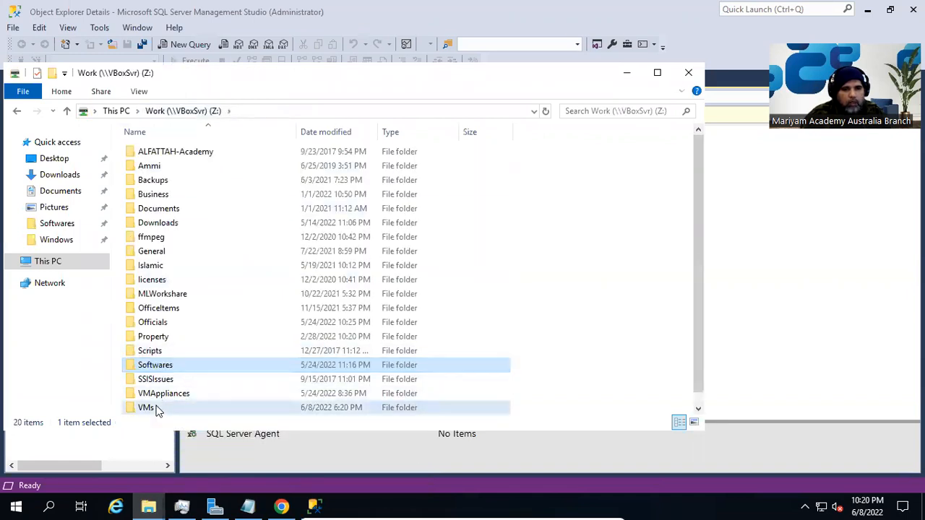
{"action": "left_click", "coordinate": [206, 112]}
{"action": "double_click", "coordinate": [174, 394]}
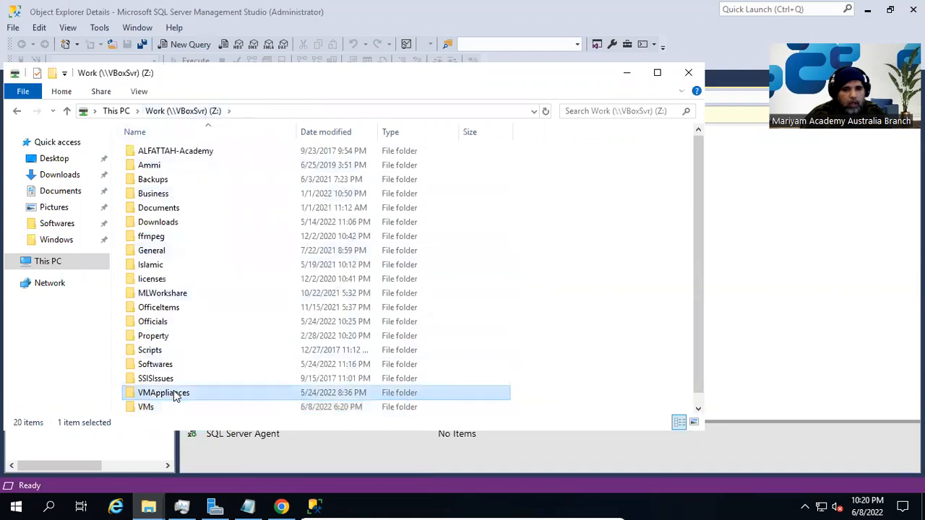
{"action": "left_click", "coordinate": [206, 112]}
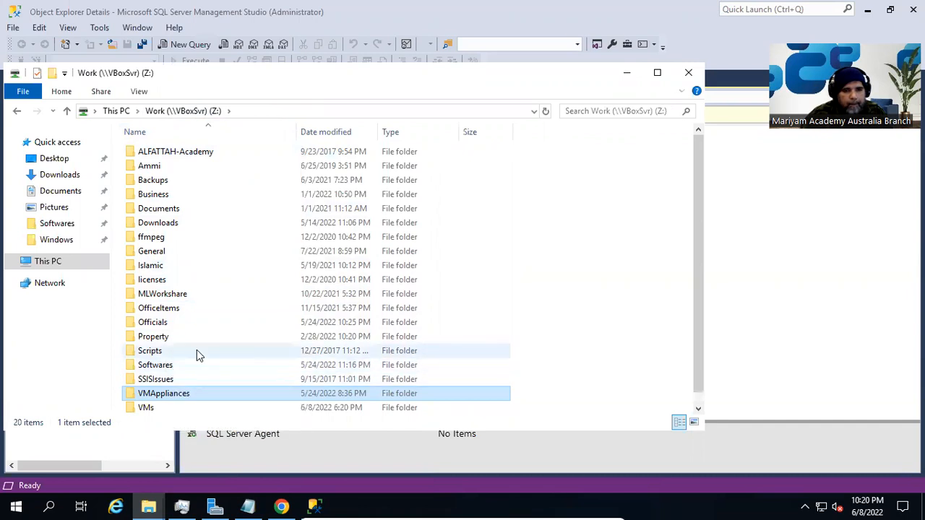
Step: Check the WorkItems and SampleWork folders and the file list in the Officials folder on the Work (Z:) drive
{"action": "double_click", "coordinate": [163, 323]}
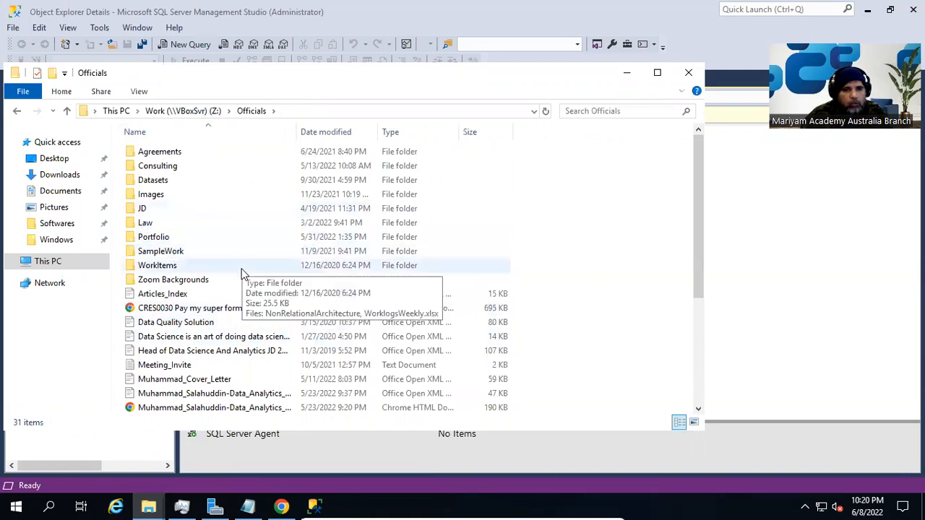
{"action": "double_click", "coordinate": [177, 266]}
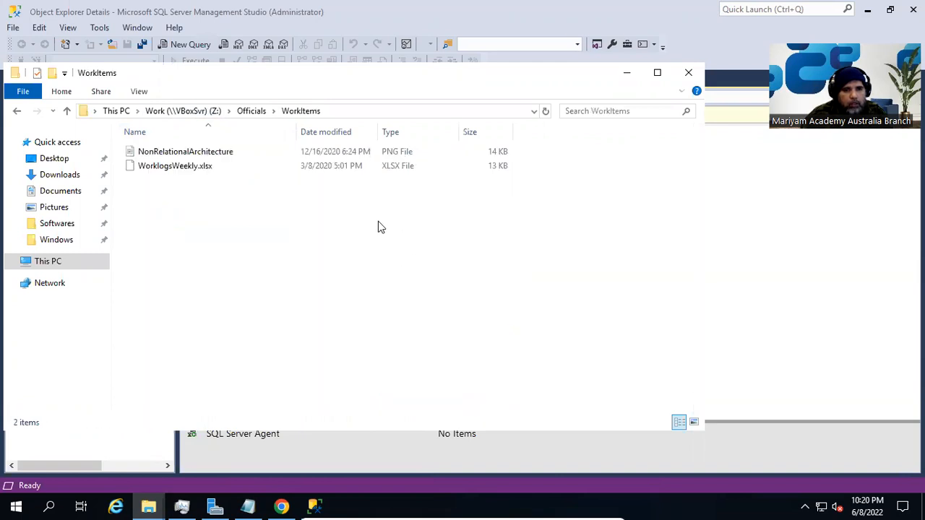
{"action": "left_click", "coordinate": [246, 112]}
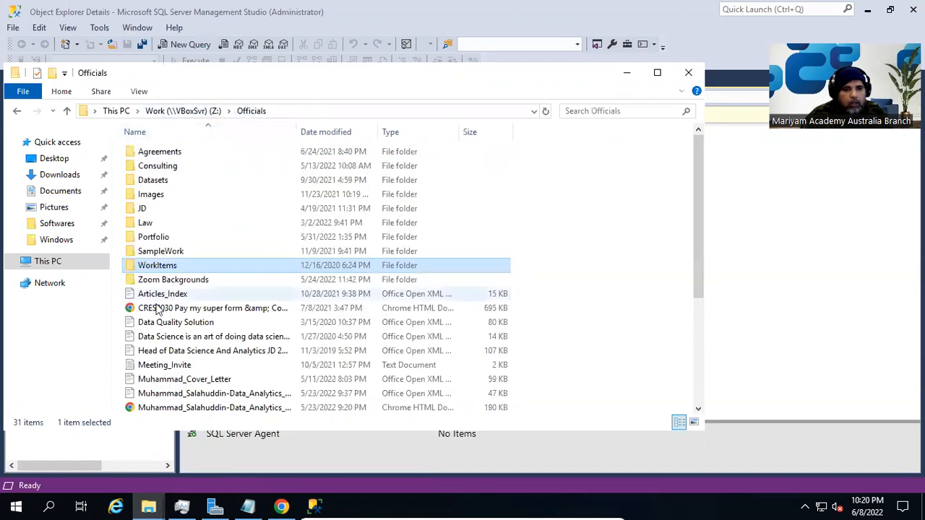
{"action": "double_click", "coordinate": [180, 252]}
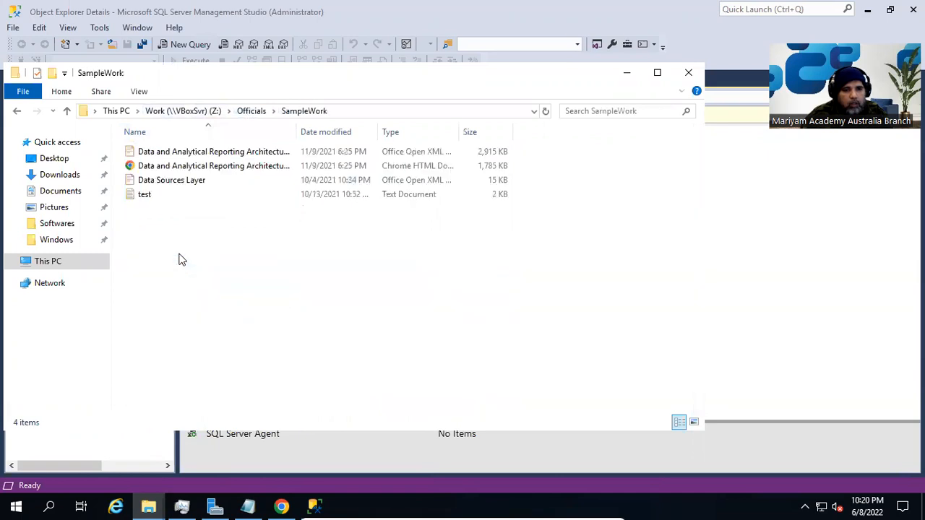
{"action": "left_click", "coordinate": [254, 111]}
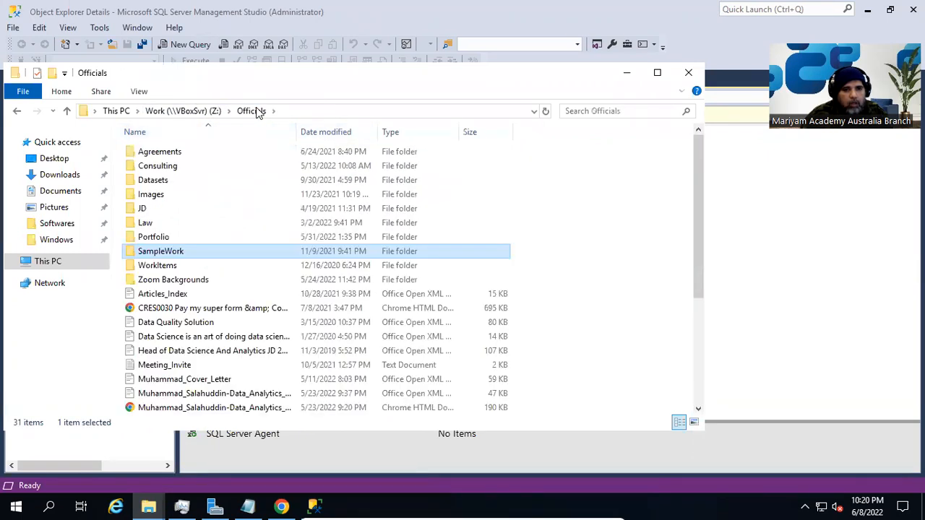
{"action": "scroll", "coordinate": [233, 275], "scroll_direction": "down", "scroll_amount": 4}
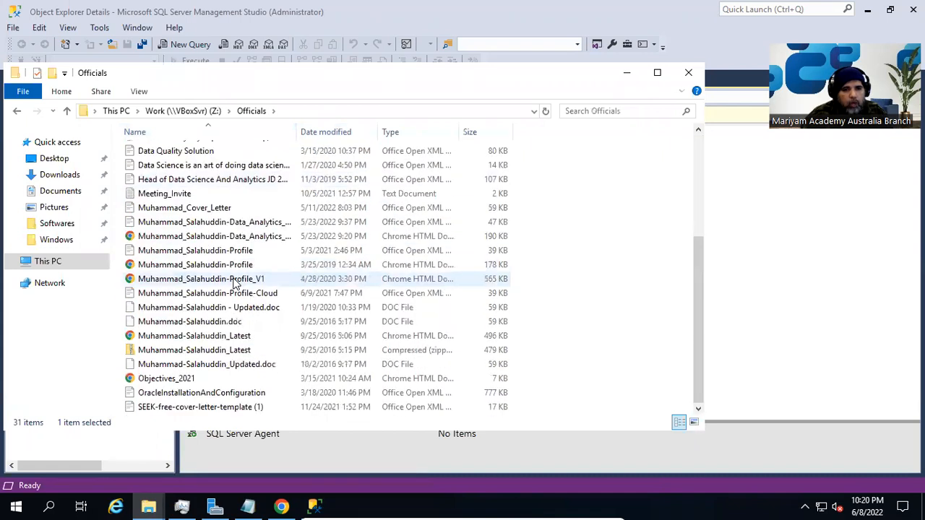
{"action": "left_click", "coordinate": [626, 75]}
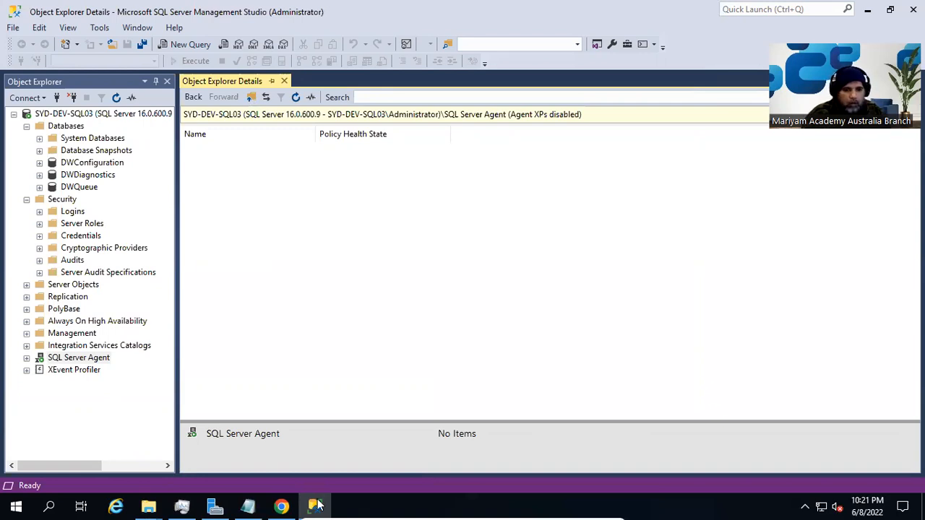
Step: Return to the Officials folder, go to Portfolio\VMWork\Work\DBBackups and copy AdventureWorks2019.bak
{"action": "mouse_move", "coordinate": [148, 507]}
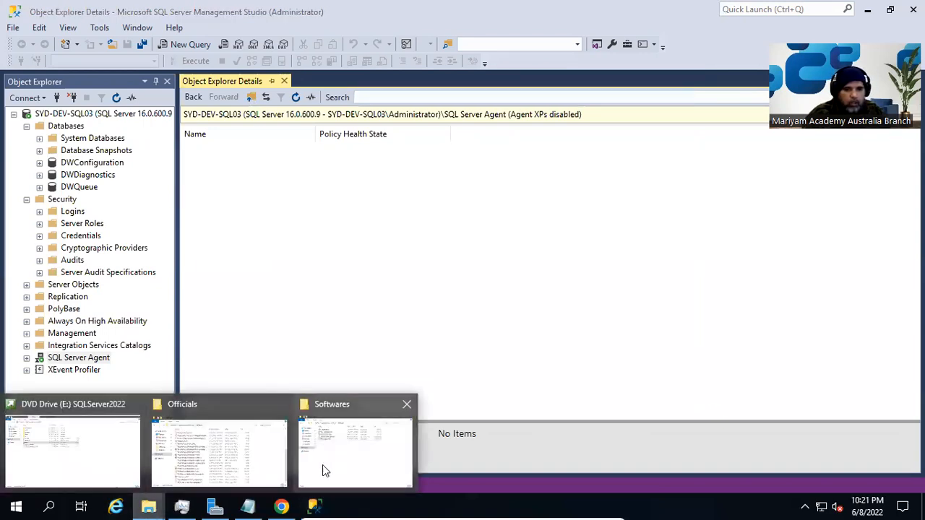
{"action": "left_click", "coordinate": [192, 482]}
{"action": "double_click", "coordinate": [476, 77]}
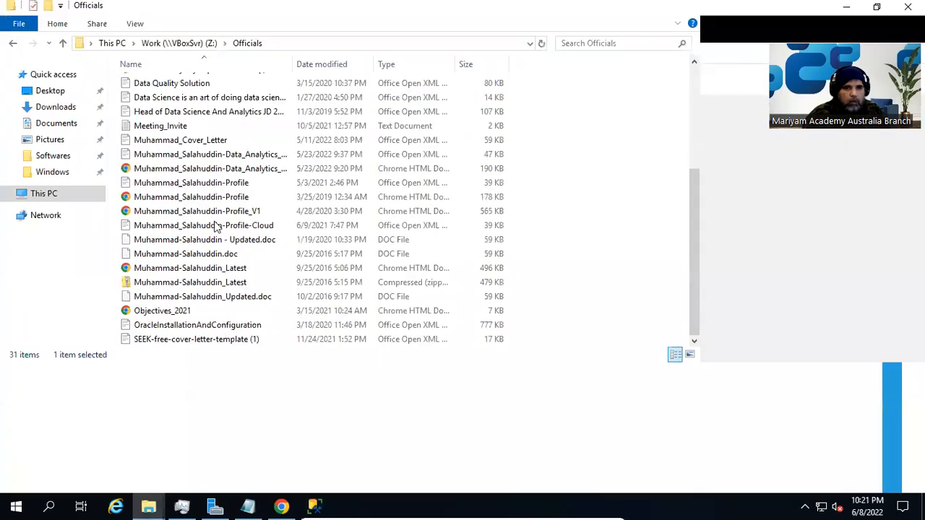
{"action": "scroll", "coordinate": [150, 217], "scroll_direction": "up", "scroll_amount": 4}
{"action": "double_click", "coordinate": [150, 172]}
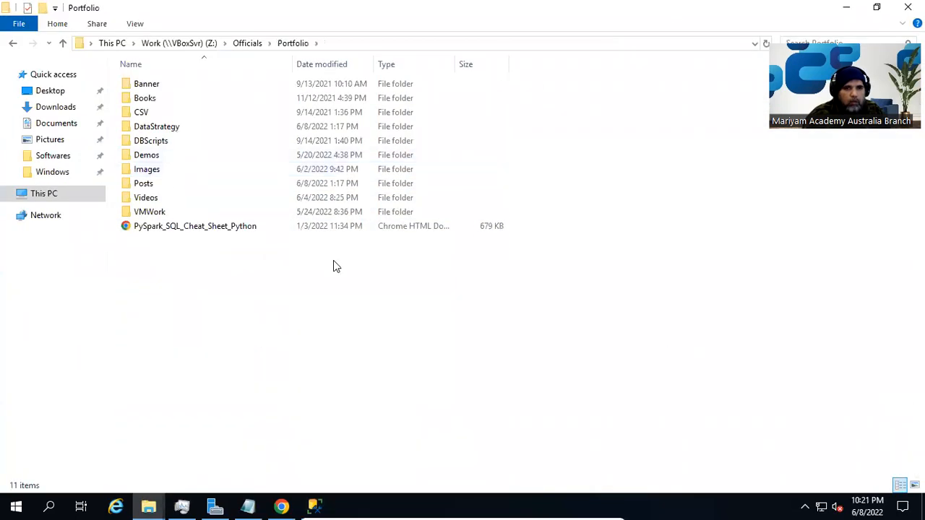
{"action": "double_click", "coordinate": [153, 211]}
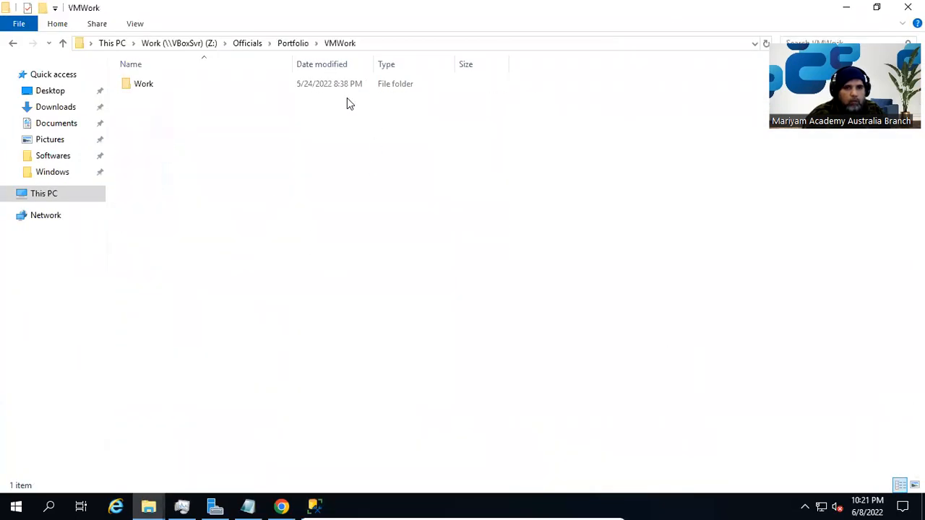
{"action": "double_click", "coordinate": [148, 87]}
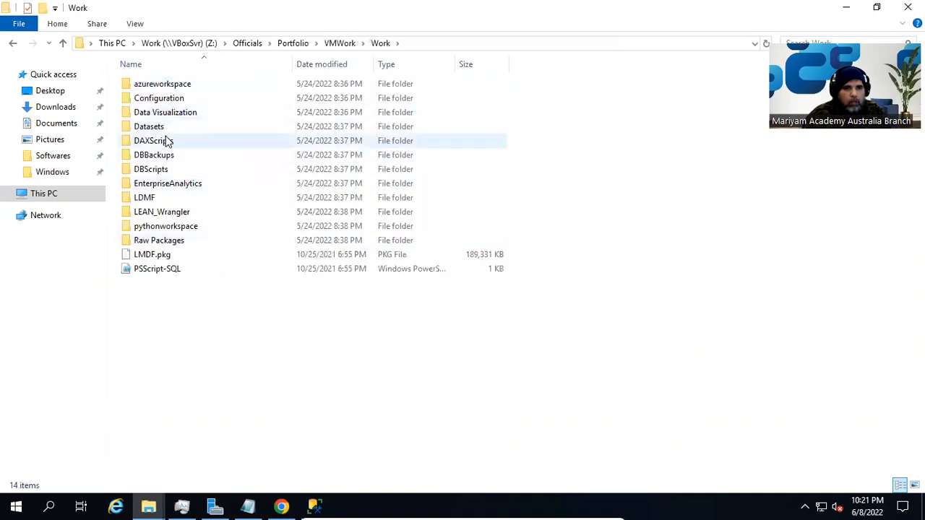
{"action": "double_click", "coordinate": [154, 155]}
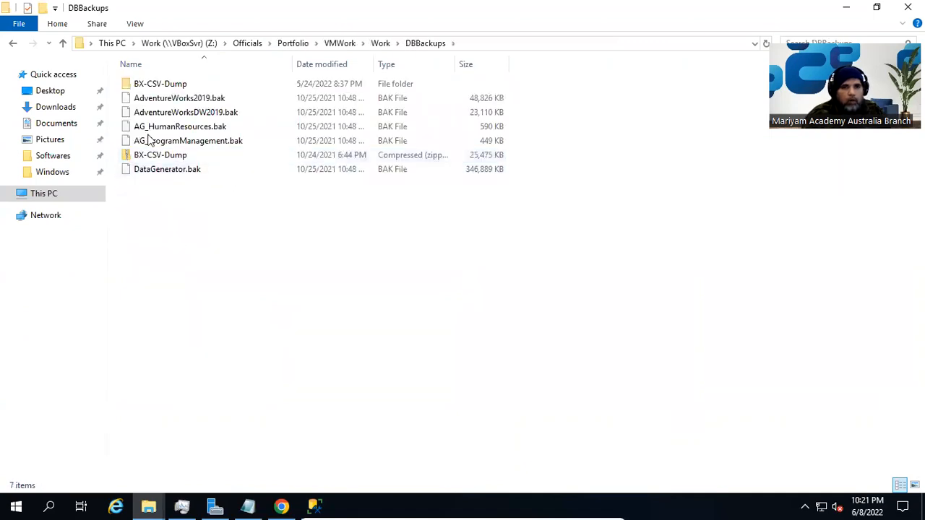
{"action": "left_click", "coordinate": [227, 99]}
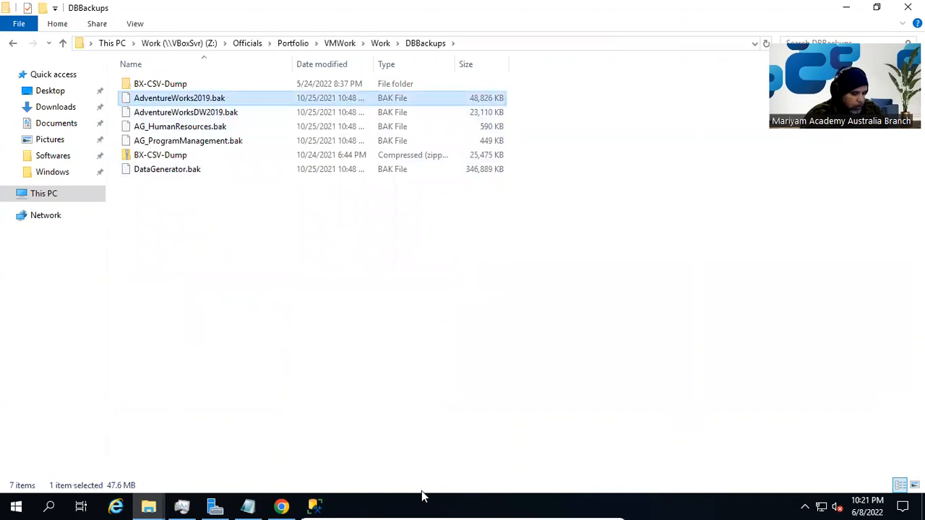
Step: Create a DBBackups folder in C:\Work and paste AdventureWorks2019.bak into it
{"action": "left_click", "coordinate": [148, 506]}
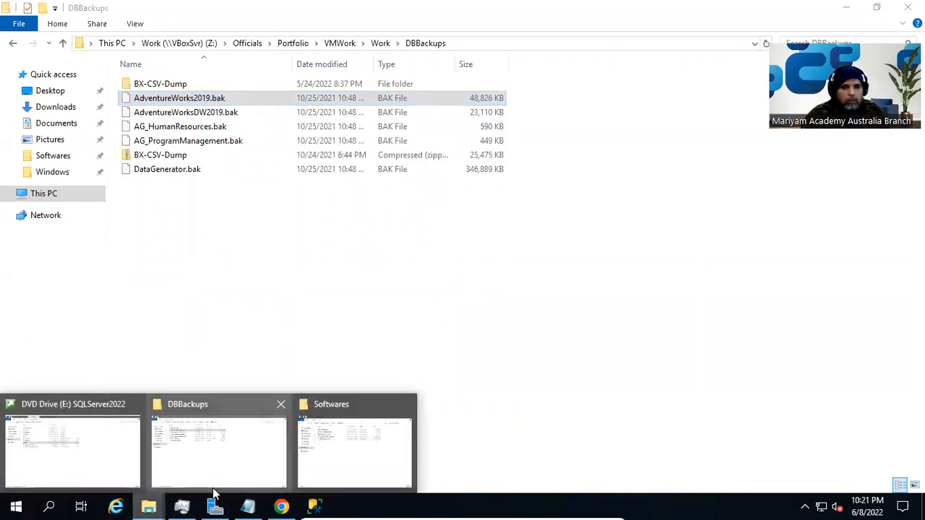
{"action": "left_click", "coordinate": [333, 472]}
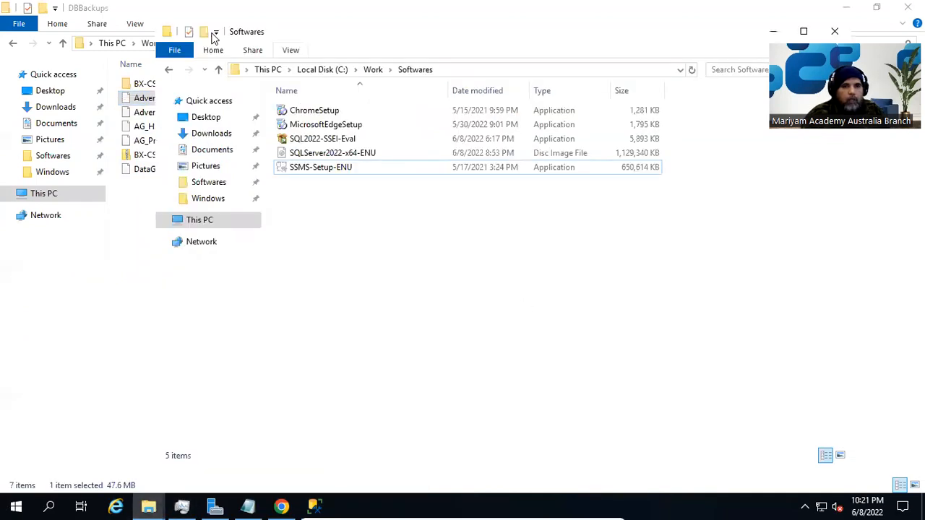
{"action": "left_click", "coordinate": [373, 69]}
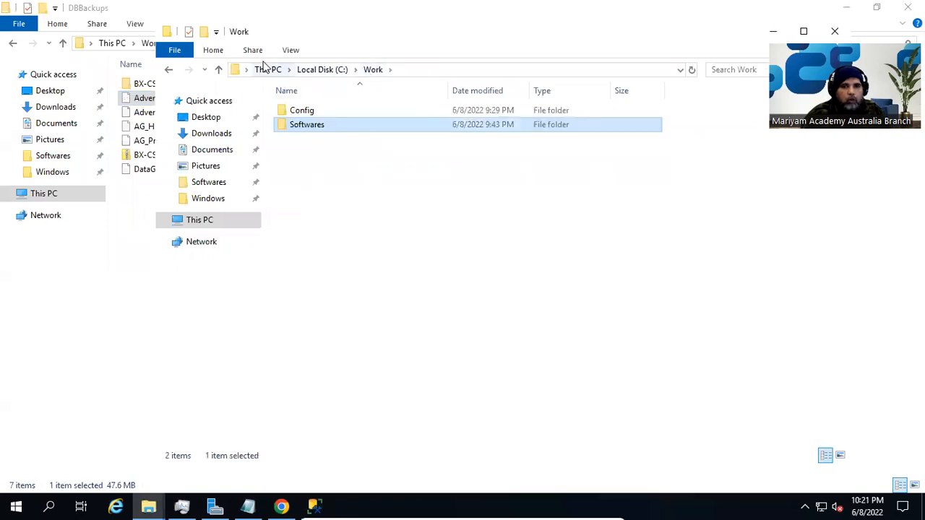
{"action": "left_click", "coordinate": [213, 50]}
{"action": "left_click", "coordinate": [477, 90]}
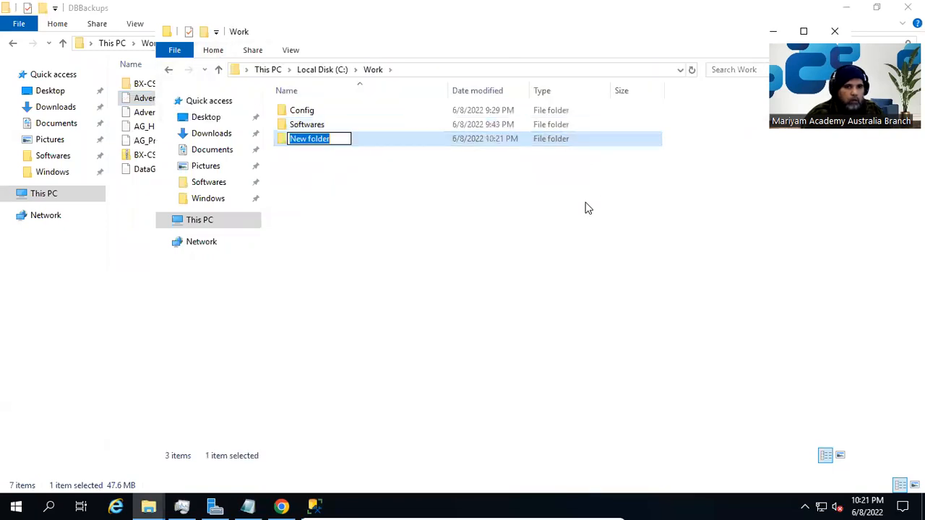
{"action": "type", "text": "DBBackups"}
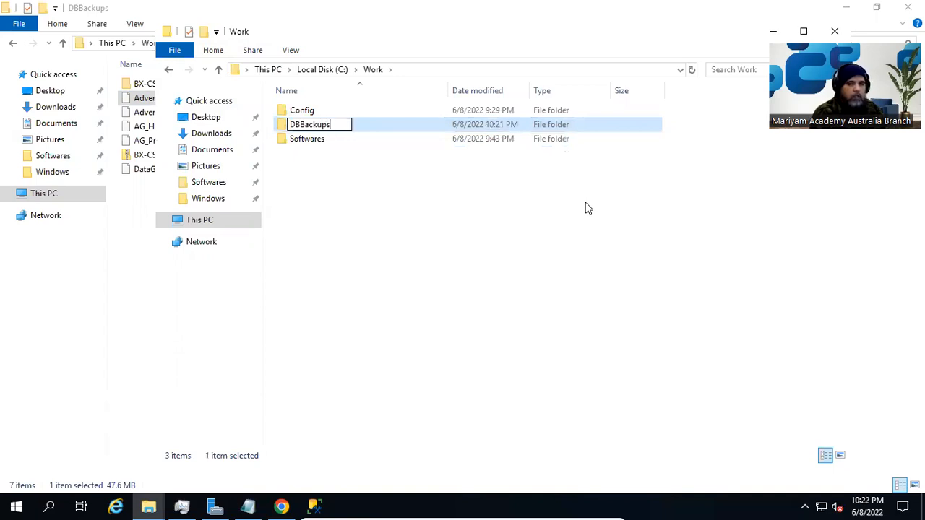
{"action": "key", "text": "Return"}
{"action": "key", "text": "Return"}
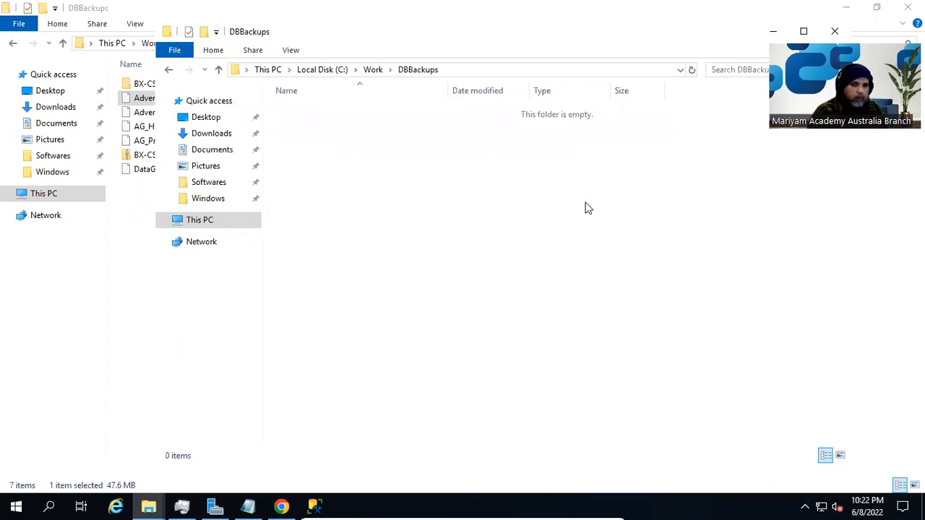
{"action": "key", "text": "ctrl+v"}
{"action": "left_click", "coordinate": [556, 257]}
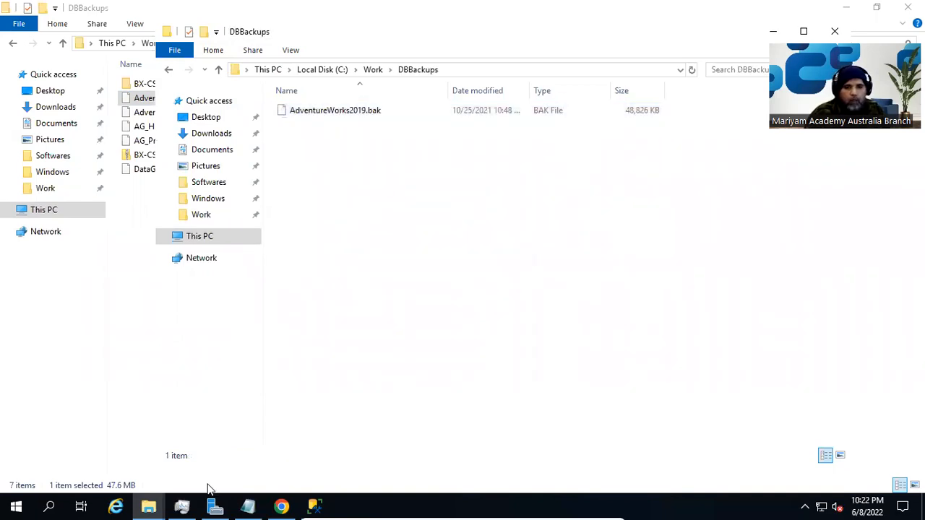
Step: Switch to SQL Server Management Studio and start a database restore on SYD-DEV-SQL03 with Device as the source
{"action": "left_click", "coordinate": [312, 506]}
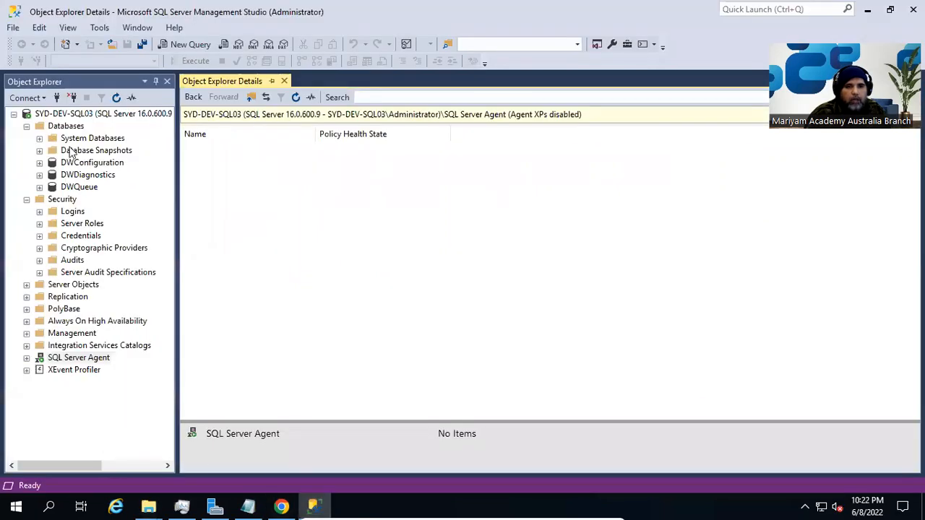
{"action": "right_click", "coordinate": [65, 126]}
{"action": "left_click", "coordinate": [137, 171]}
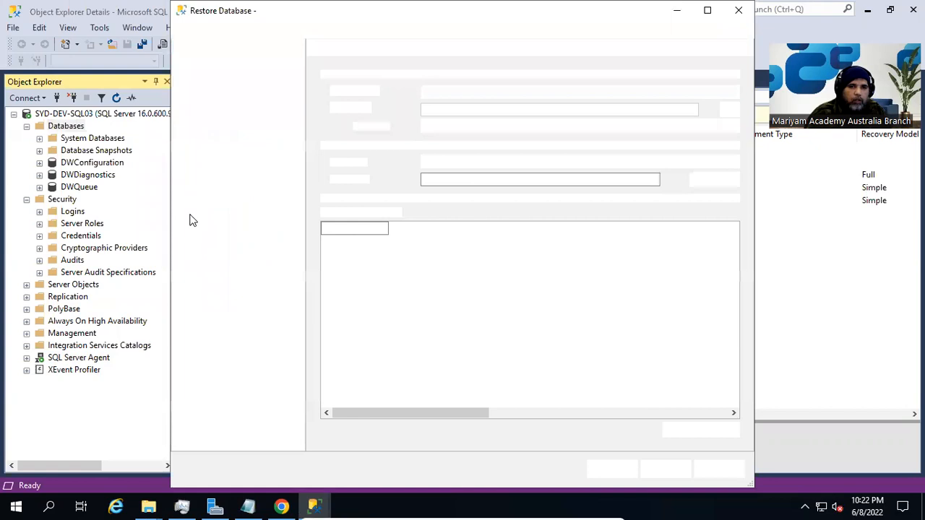
{"action": "left_click", "coordinate": [345, 110]}
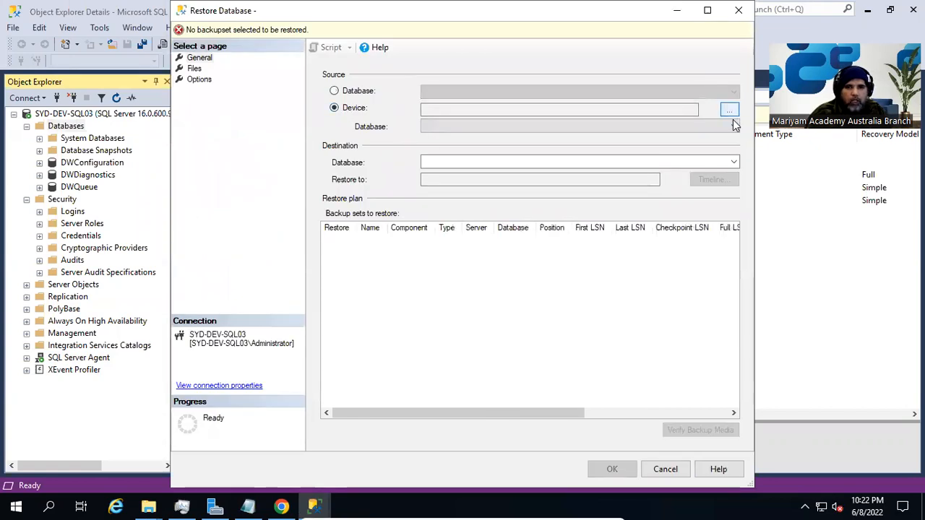
Step: Add C:\Work\DBBackups\AdventureWorks2019.bak as the backup file to restore
{"action": "left_click", "coordinate": [729, 109]}
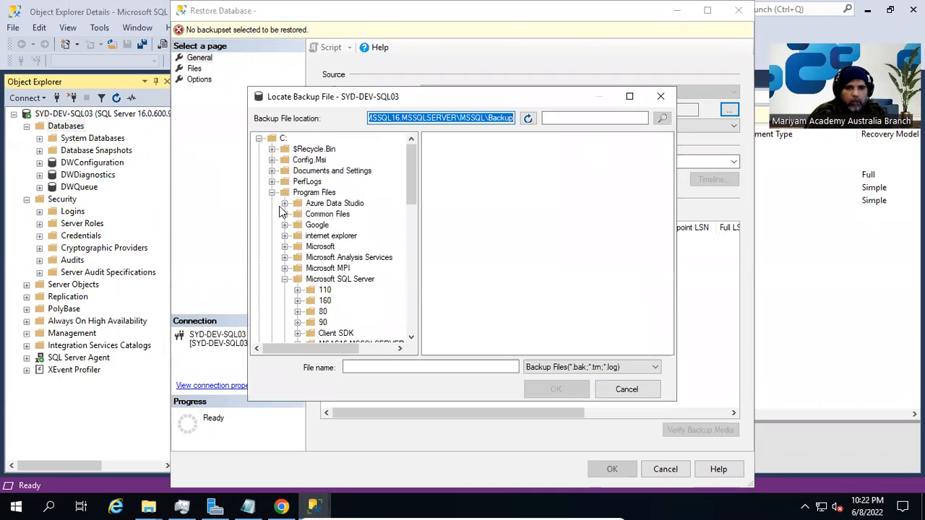
{"action": "left_click", "coordinate": [272, 192]}
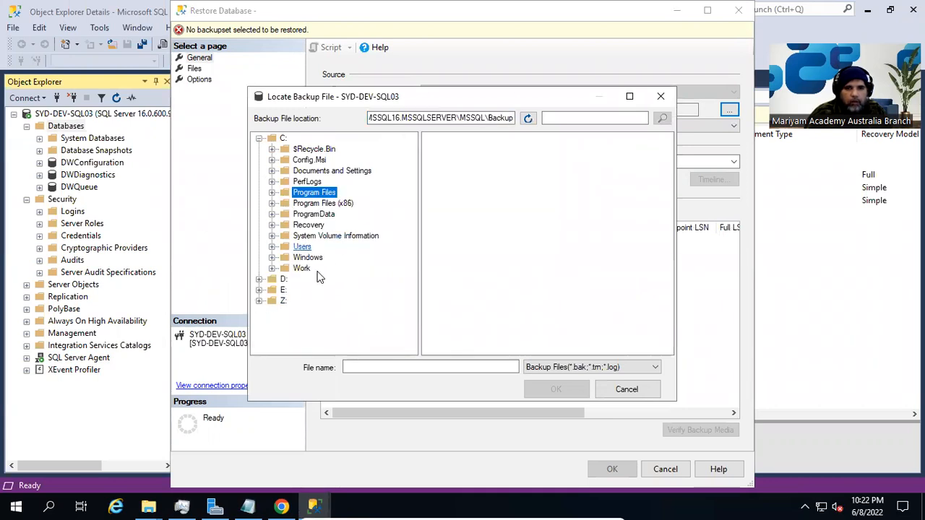
{"action": "left_click", "coordinate": [301, 269]}
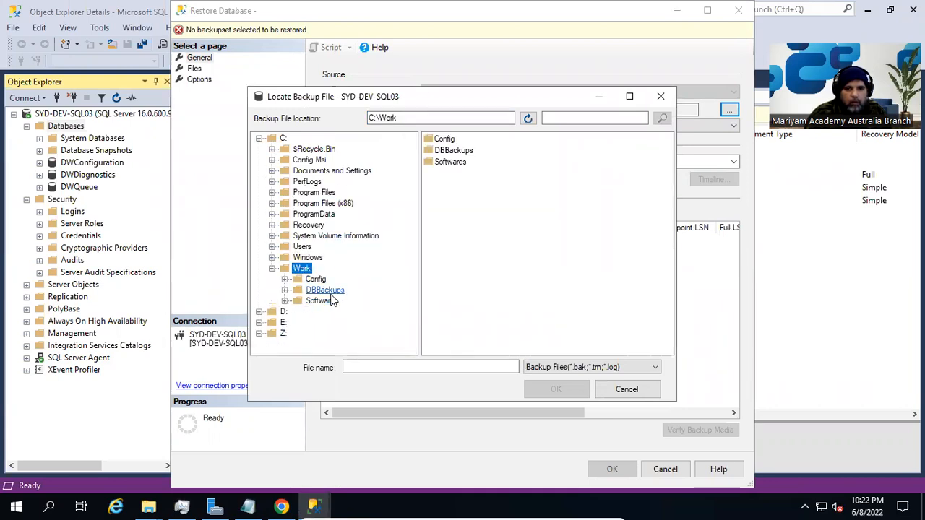
{"action": "left_click", "coordinate": [325, 290]}
{"action": "left_click", "coordinate": [466, 139]}
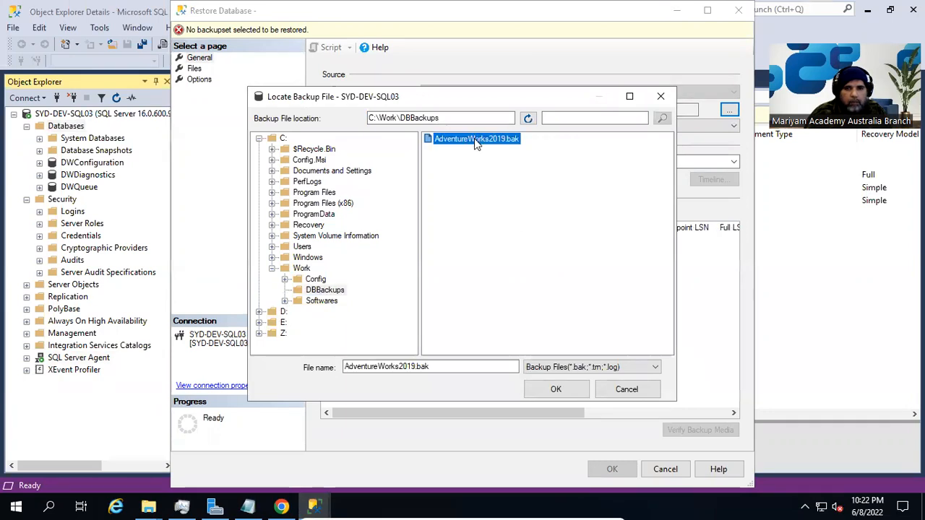
{"action": "left_click", "coordinate": [568, 393]}
{"action": "left_click", "coordinate": [484, 347]}
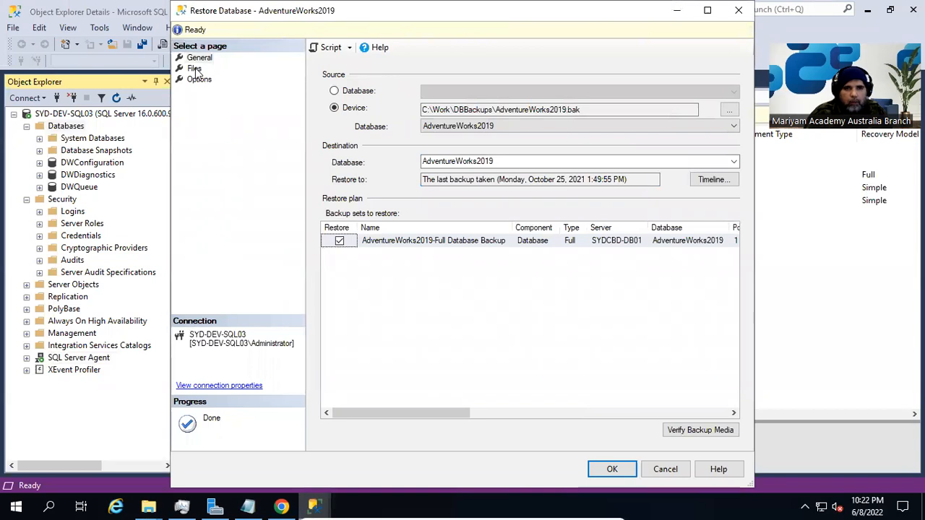
Step: Enable overwriting the existing database (WITH REPLACE) for the restore and generate its script in a new query
{"action": "left_click", "coordinate": [195, 68]}
{"action": "left_click", "coordinate": [199, 81]}
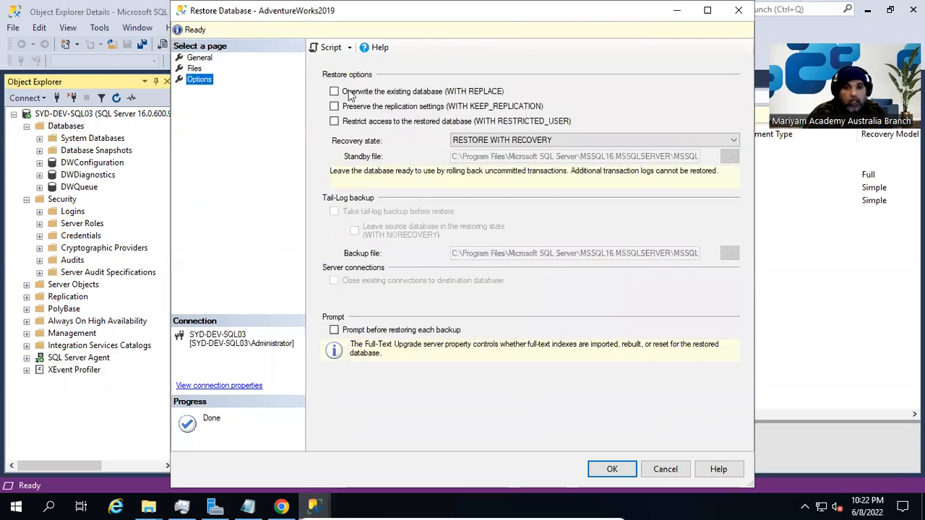
{"action": "left_click", "coordinate": [424, 92]}
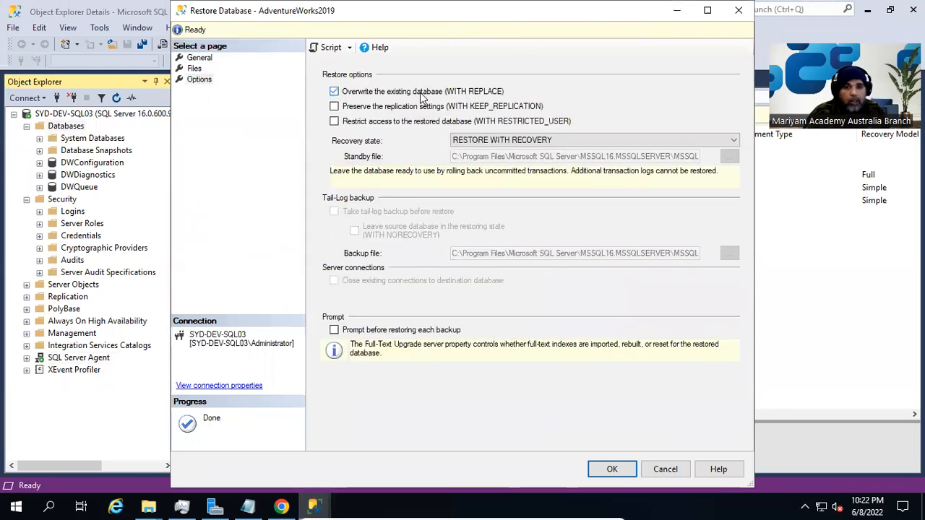
{"action": "left_click", "coordinate": [333, 51]}
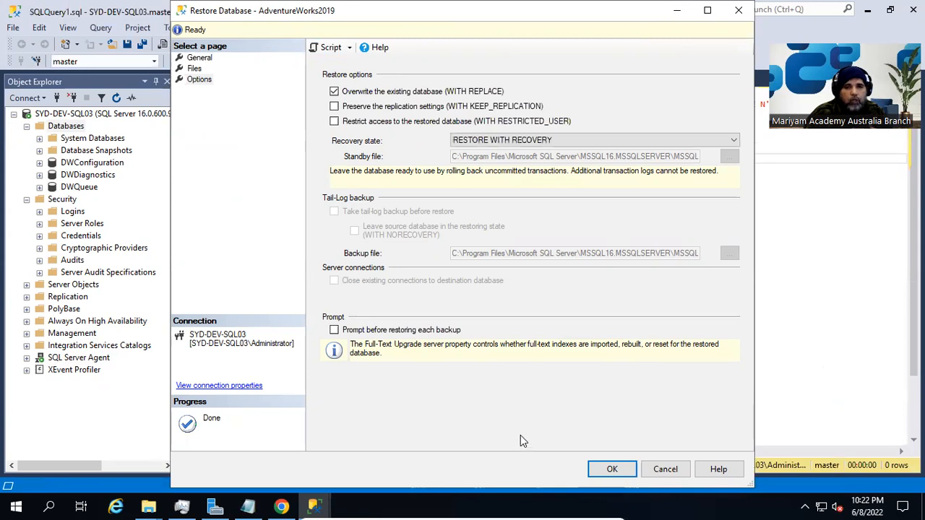
Step: Return to the generated restore script, enlarge its text and break the RESTORE DATABASE statement onto a new line before TO
{"action": "left_click", "coordinate": [795, 214]}
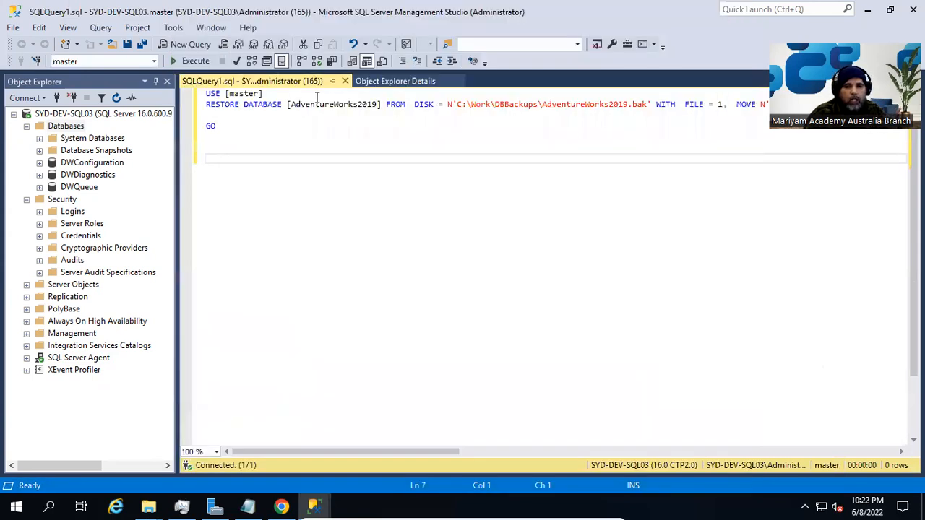
{"action": "scroll", "coordinate": [479, 338], "scroll_direction": "up", "scroll_amount": 2, "text": "ctrl"}
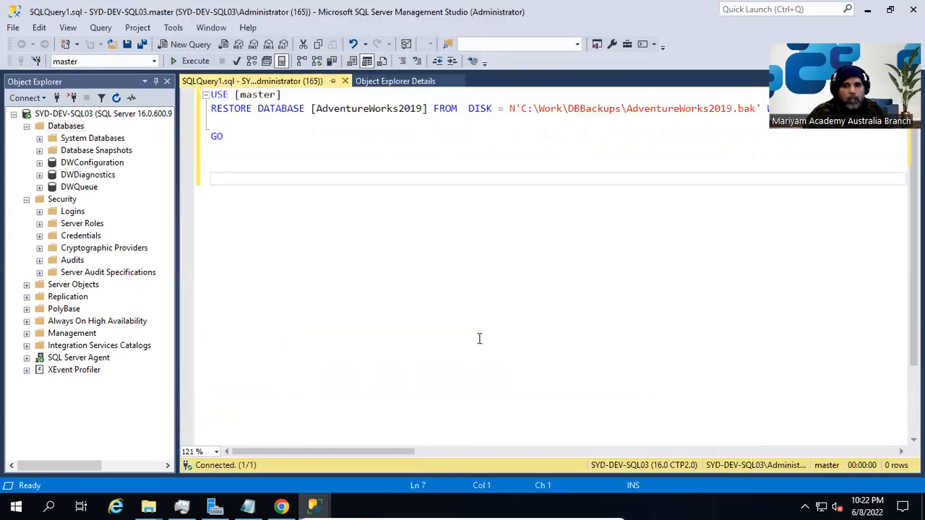
{"action": "left_click_drag", "start_coordinate": [362, 451], "coordinate": [496, 455]}
{"action": "left_click", "coordinate": [508, 103]}
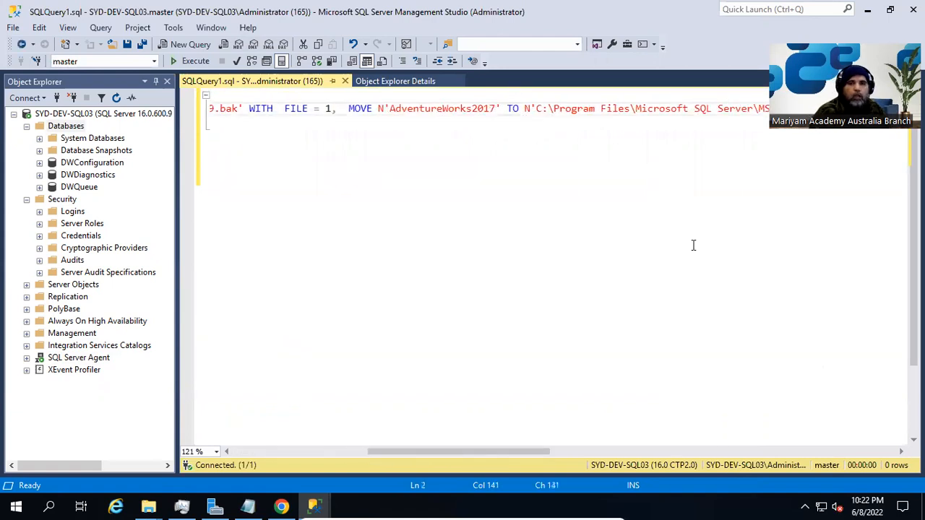
{"action": "key", "text": "Return"}
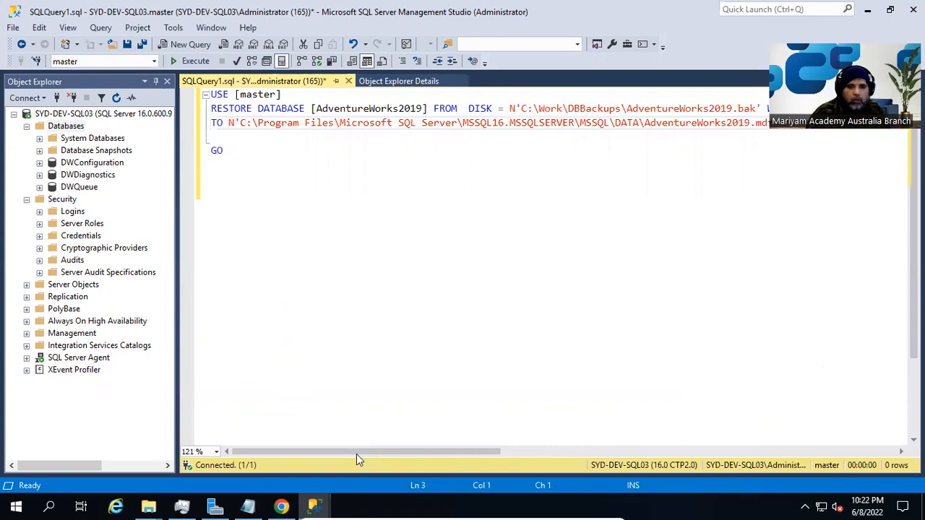
{"action": "left_click_drag", "start_coordinate": [382, 456], "coordinate": [229, 474]}
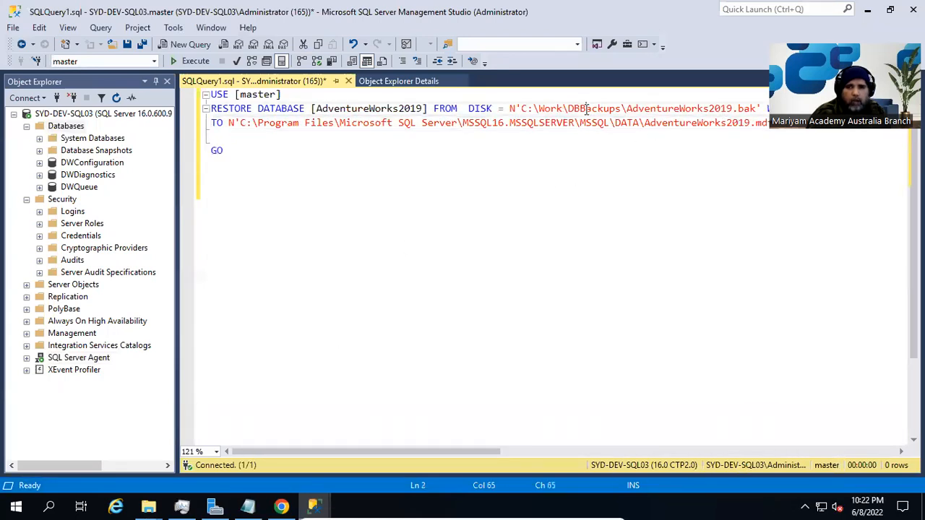
{"action": "left_click", "coordinate": [403, 198]}
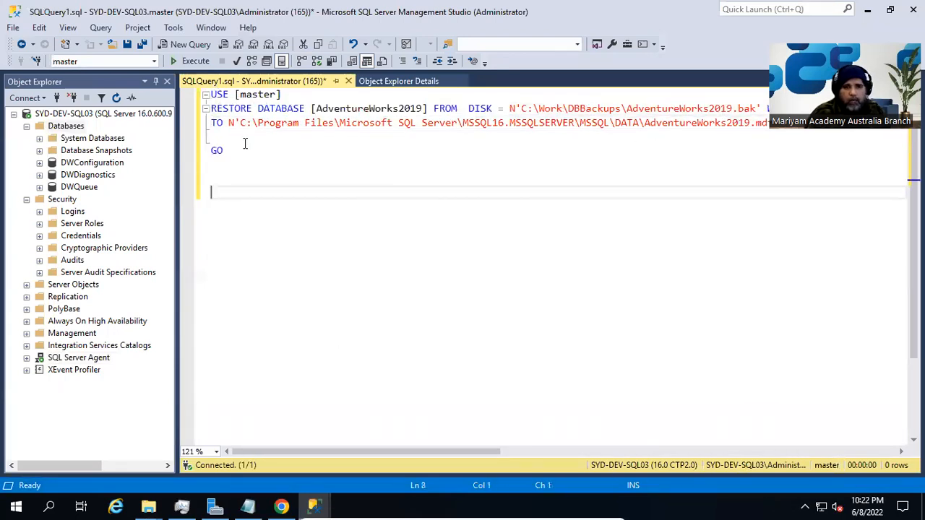
Step: Execute the AdventureWorks2019 restore script and review its progress and version upgrade messages in an enlarged output area
{"action": "left_click", "coordinate": [192, 62]}
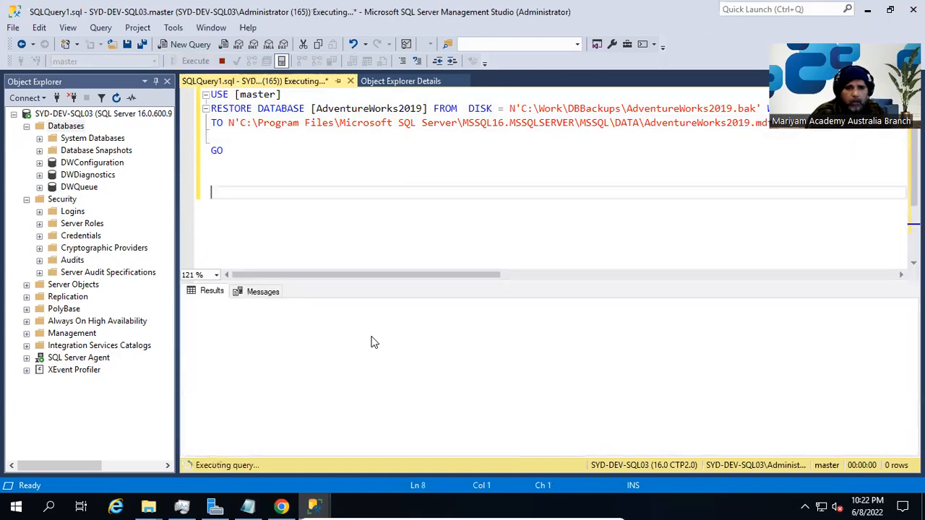
{"action": "left_click", "coordinate": [263, 290]}
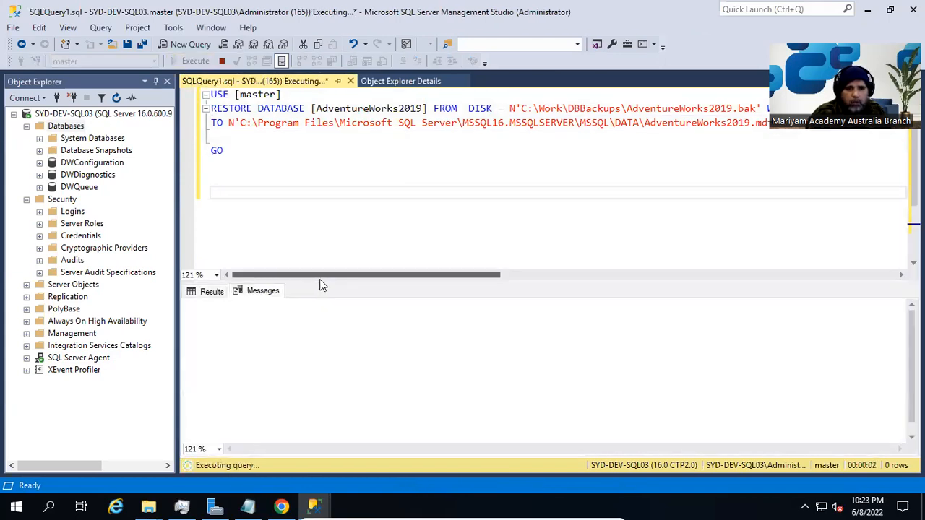
{"action": "left_click_drag", "start_coordinate": [321, 281], "coordinate": [338, 152]}
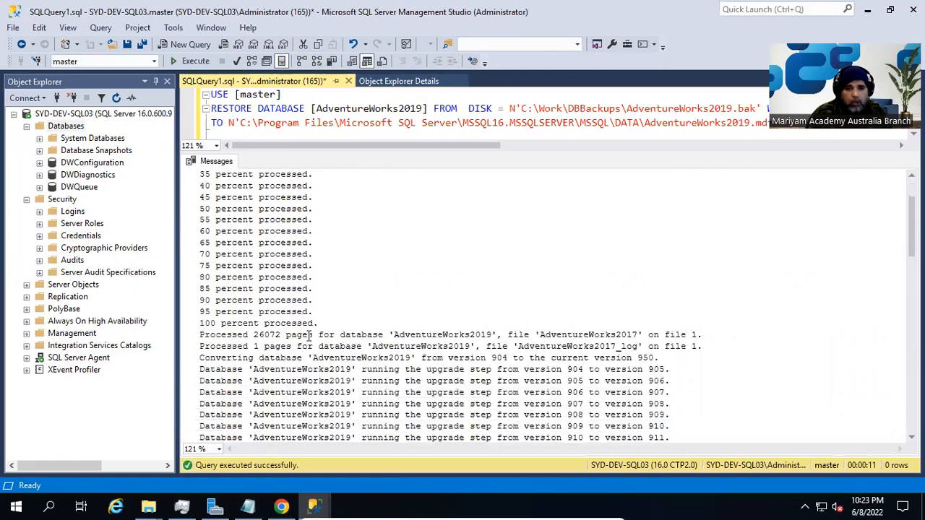
{"action": "left_click_drag", "start_coordinate": [400, 369], "coordinate": [687, 390]}
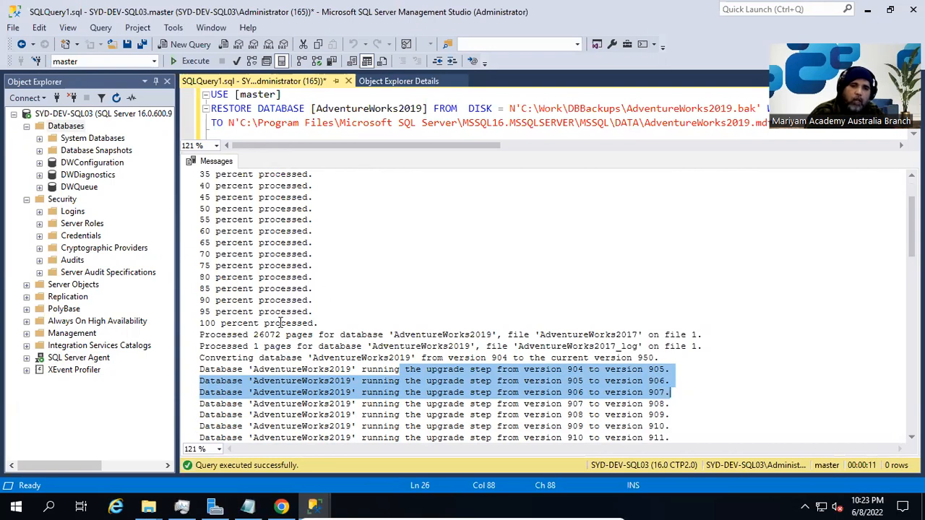
{"action": "scroll", "coordinate": [313, 368], "scroll_direction": "down", "scroll_amount": 2}
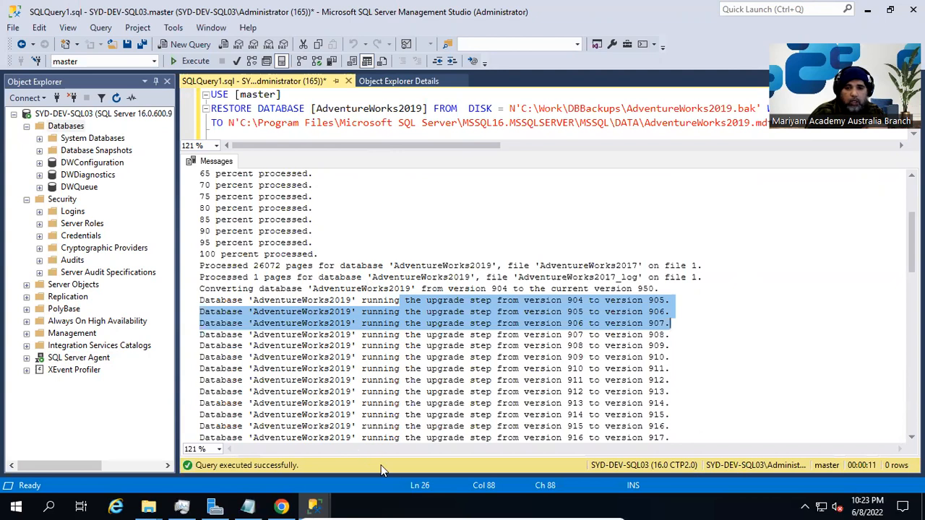
Step: Refresh the Databases list, expand AdventureWorks2019 and show its tables in Object Explorer Details
{"action": "right_click", "coordinate": [79, 127]}
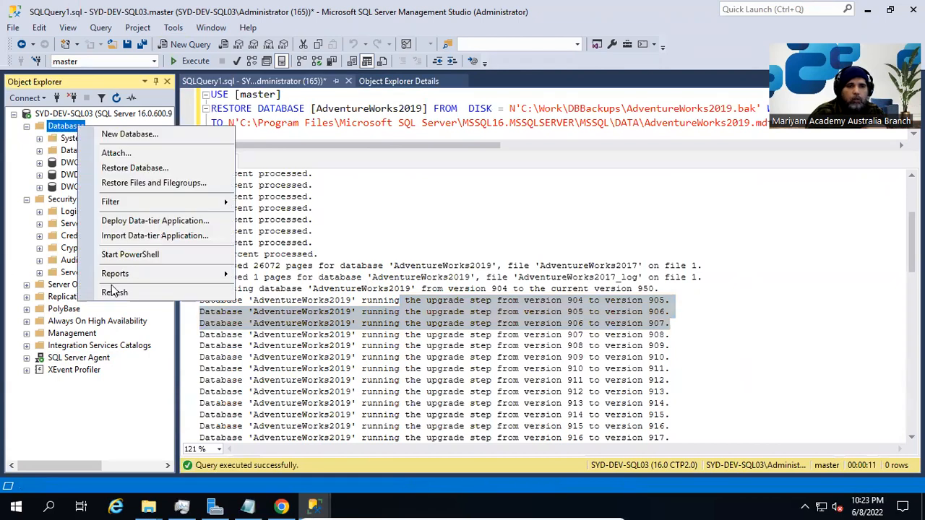
{"action": "left_click", "coordinate": [141, 293]}
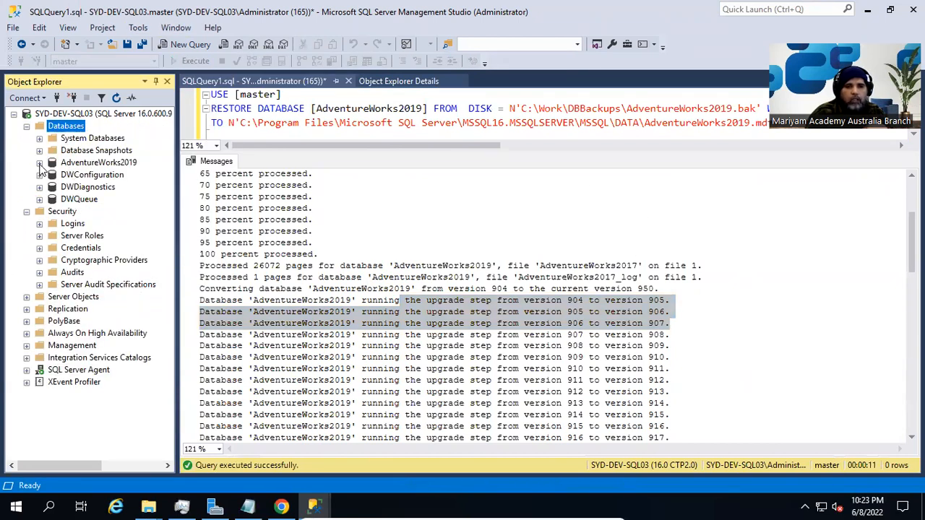
{"action": "left_click", "coordinate": [39, 162]}
{"action": "left_click", "coordinate": [86, 188]}
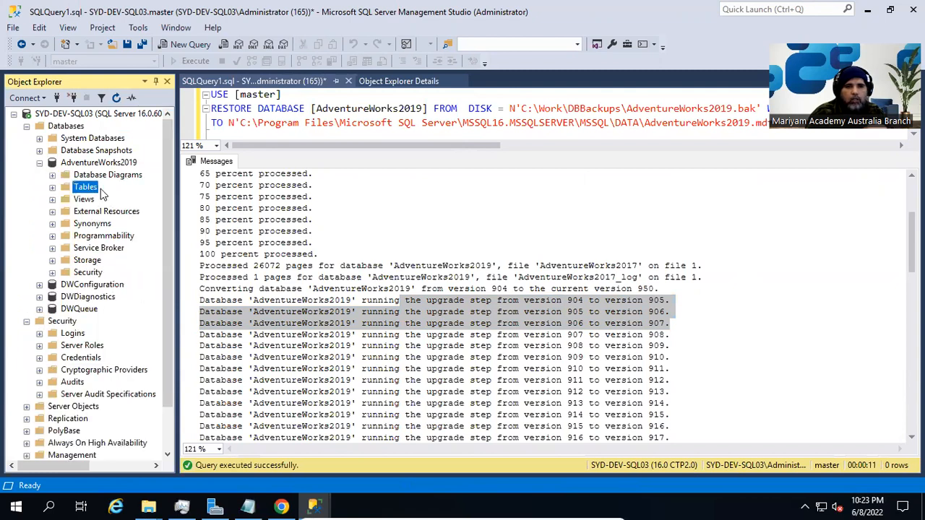
{"action": "left_click", "coordinate": [412, 83]}
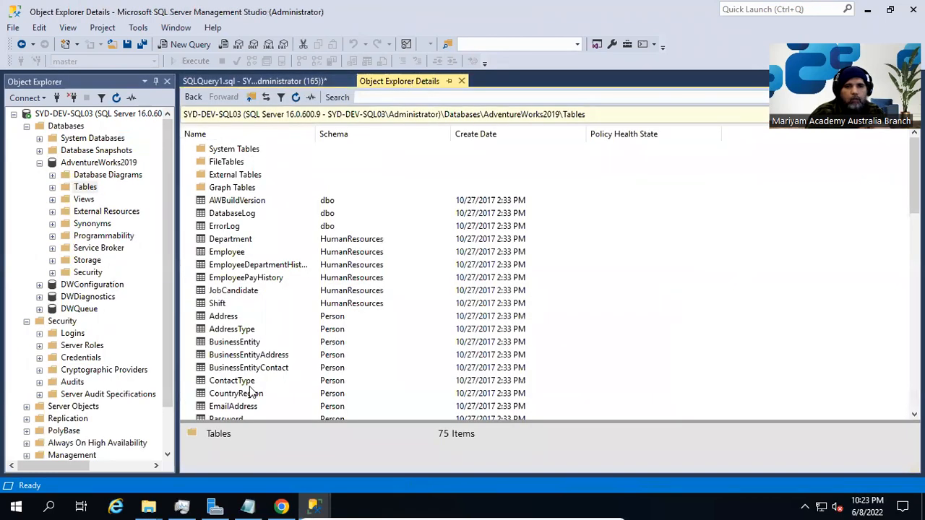
Step: Replace the Policy Health State column with Row Count in the table list and sort by row count in descending order
{"action": "right_click", "coordinate": [633, 137]}
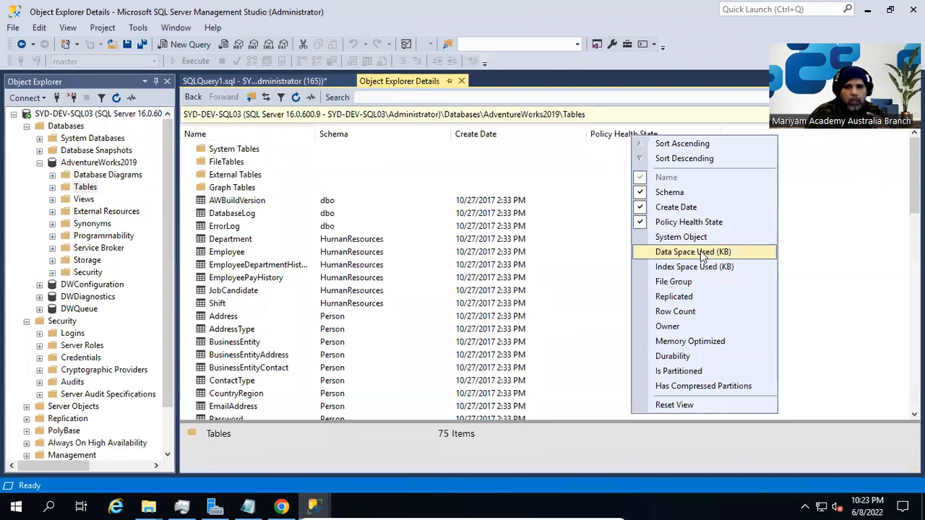
{"action": "left_click", "coordinate": [715, 223]}
{"action": "right_click", "coordinate": [619, 136]}
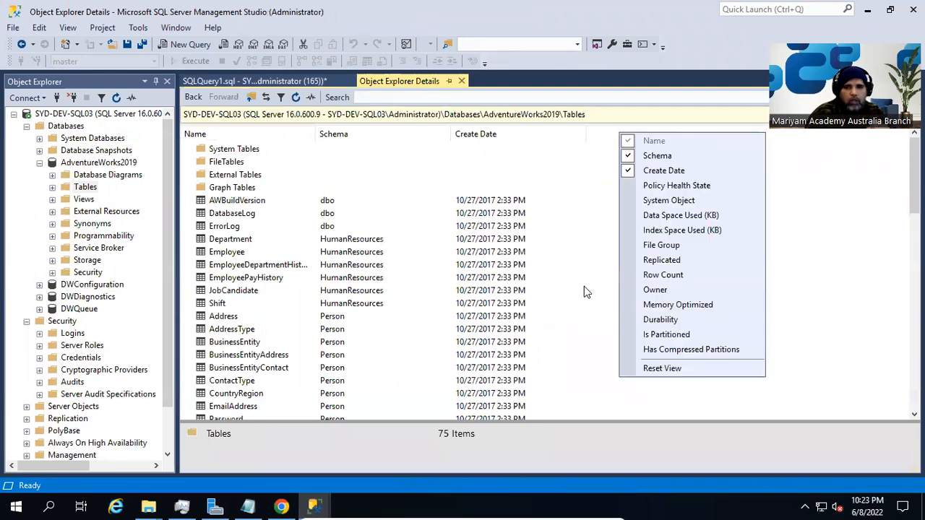
{"action": "left_click", "coordinate": [649, 276]}
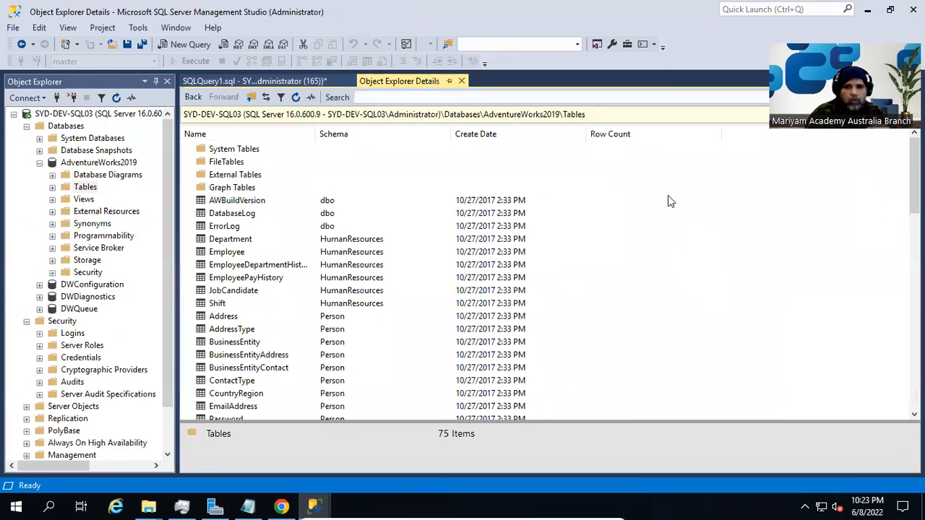
{"action": "left_click", "coordinate": [674, 136]}
{"action": "left_click", "coordinate": [674, 136]}
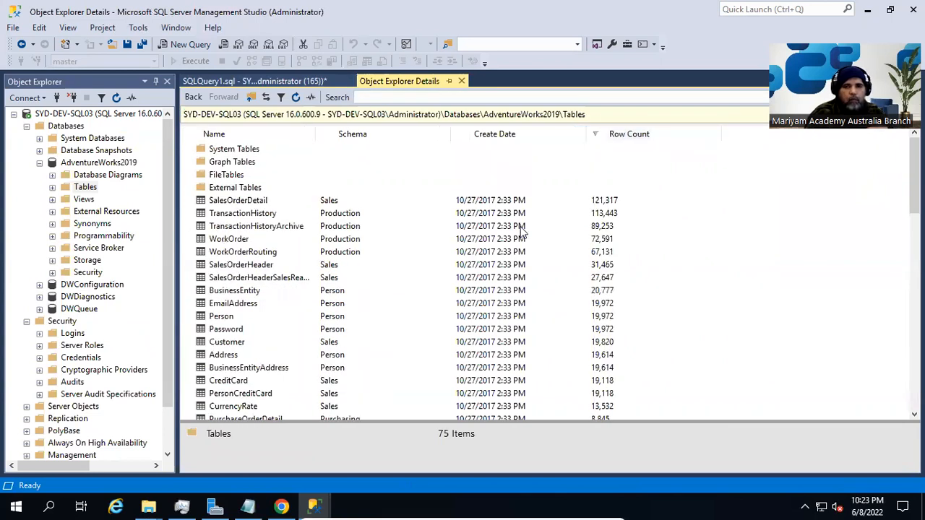
Step: Query the top 1000 rows of the Sales schema's SalesOrderDetail table
{"action": "right_click", "coordinate": [243, 201]}
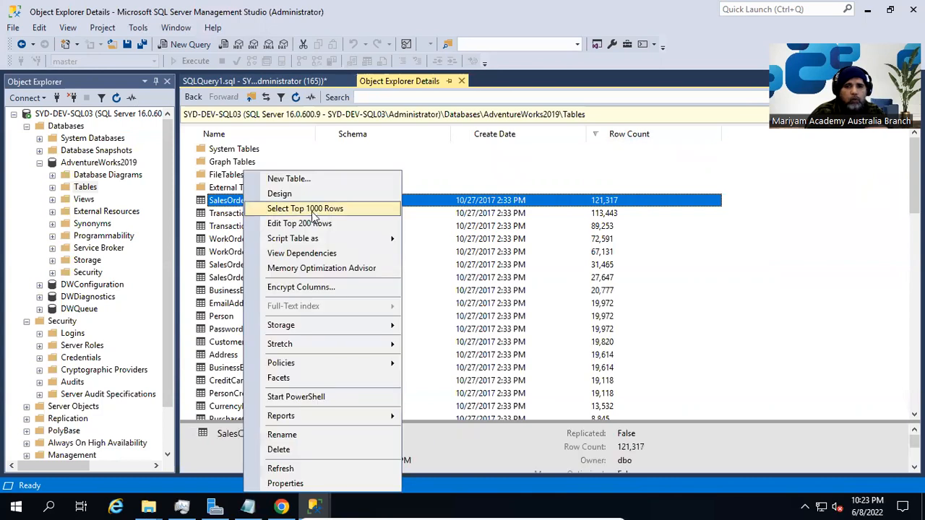
{"action": "mouse_move", "coordinate": [337, 236]}
{"action": "left_click", "coordinate": [347, 209]}
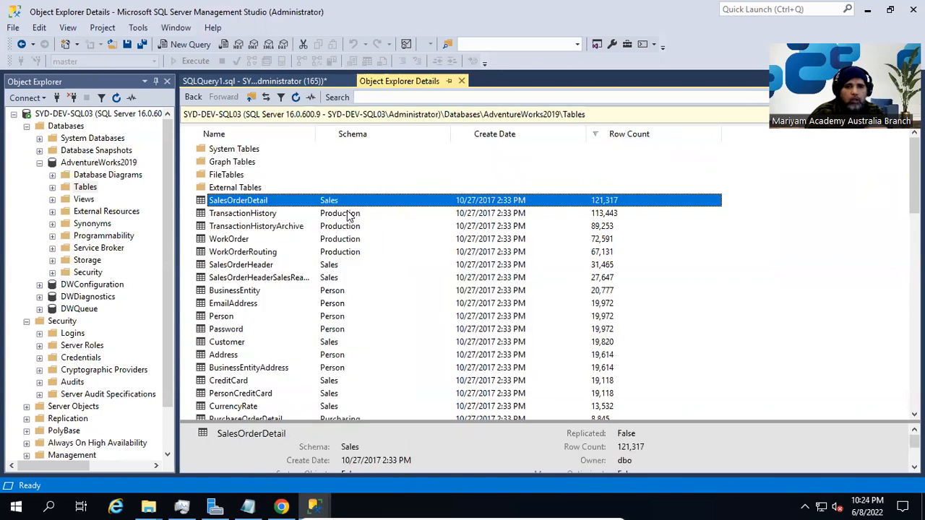